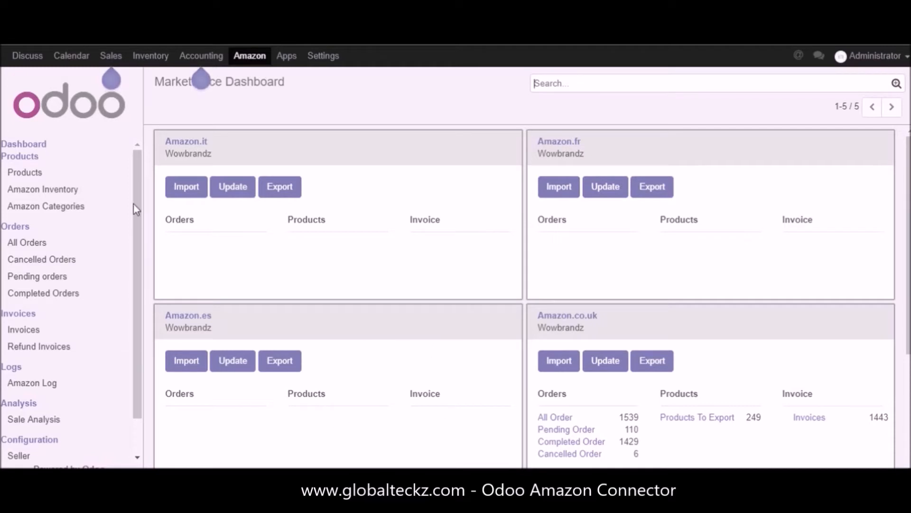
# Step: Review the Amazon.it, Amazon.fr and remaining marketplace cards on the Marketplace Dashboard
pyautogui.moveTo(165, 141); pyautogui.dragTo(221, 145)
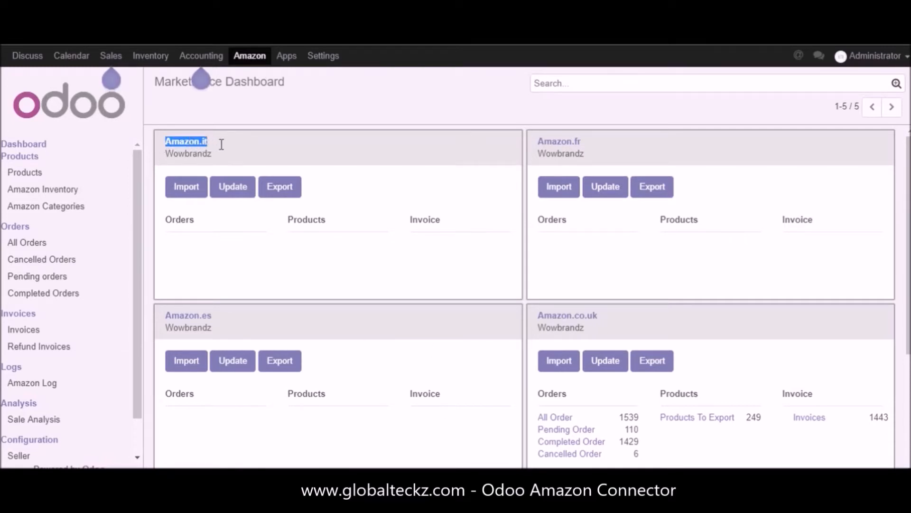
pyautogui.moveTo(535, 140); pyautogui.dragTo(582, 142)
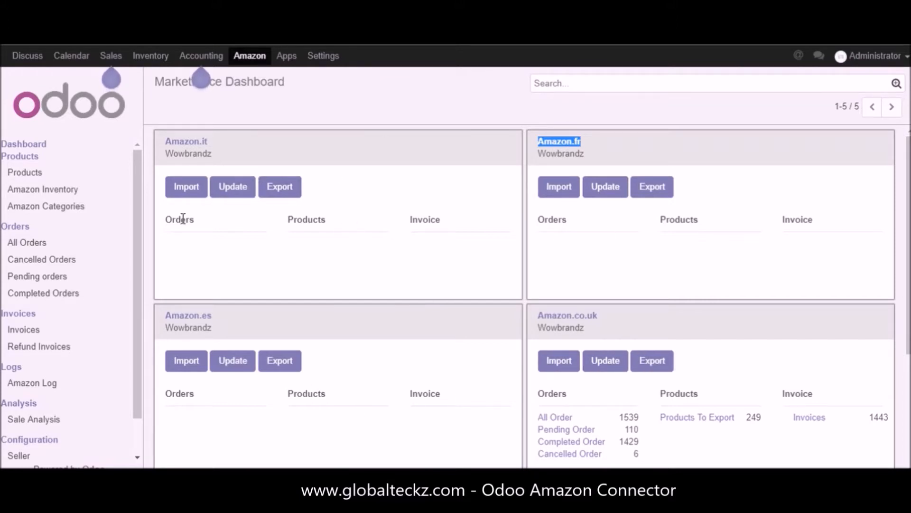
pyautogui.scroll(-3, 155, 232)
pyautogui.scroll(-1, 137, 220)
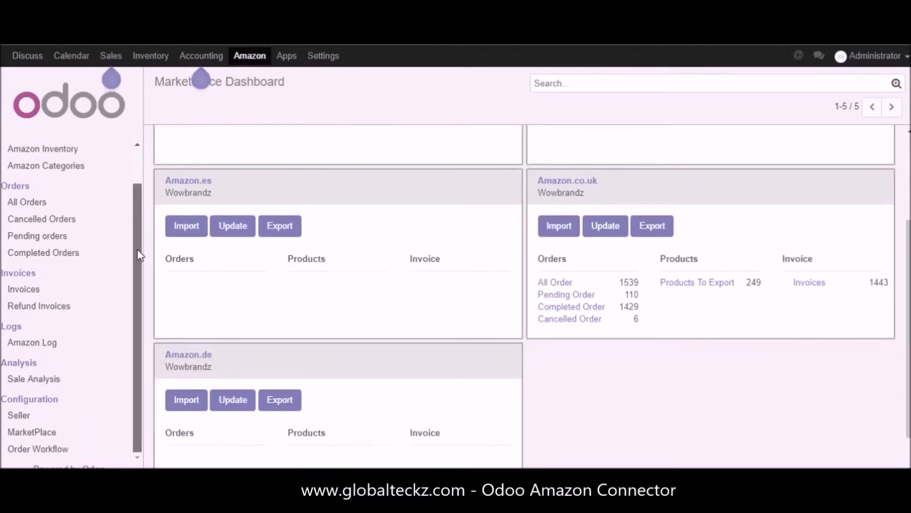
# Step: Start a new seller record from the seller configuration and enable its Amazon option
pyautogui.click(26, 422)
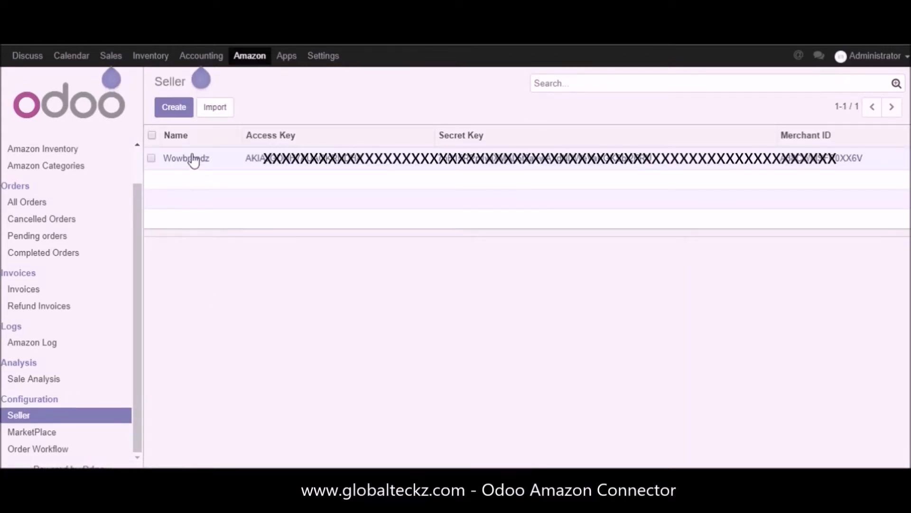
pyautogui.click(169, 112)
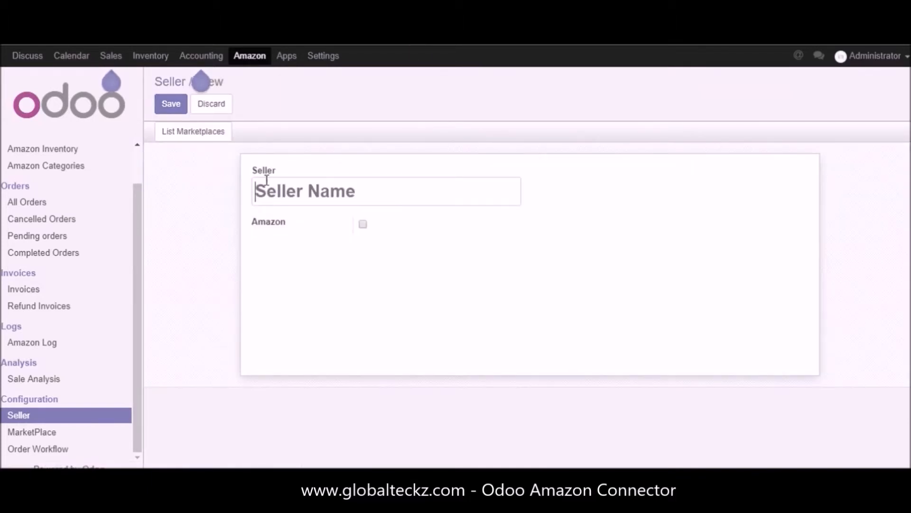
pyautogui.click(363, 225)
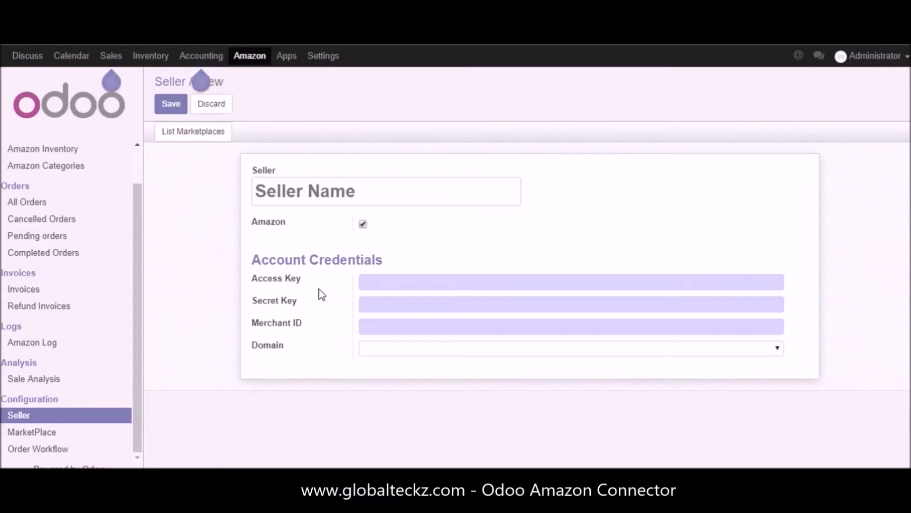
# Step: Examine the Access Key, Secret Key, Merchant ID and Domain fields, and discard the new seller record
pyautogui.moveTo(249, 279); pyautogui.dragTo(309, 277)
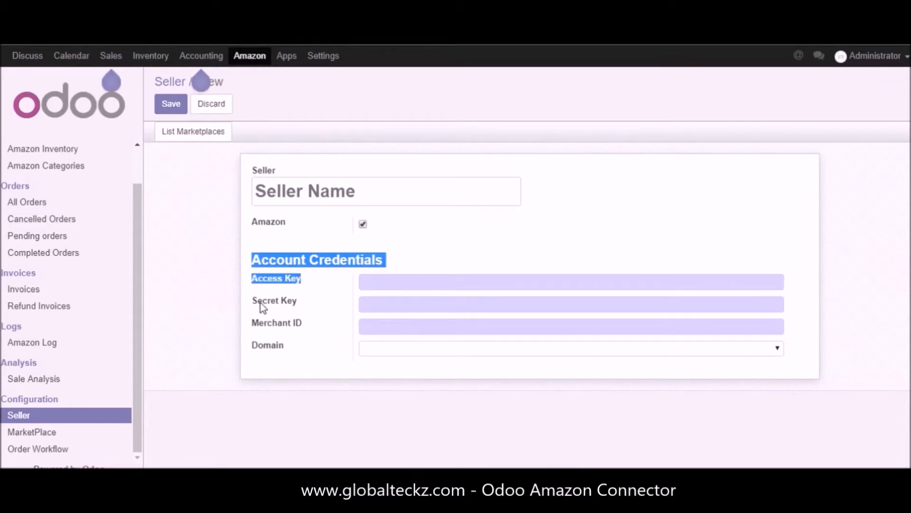
pyautogui.doubleClick(287, 302)
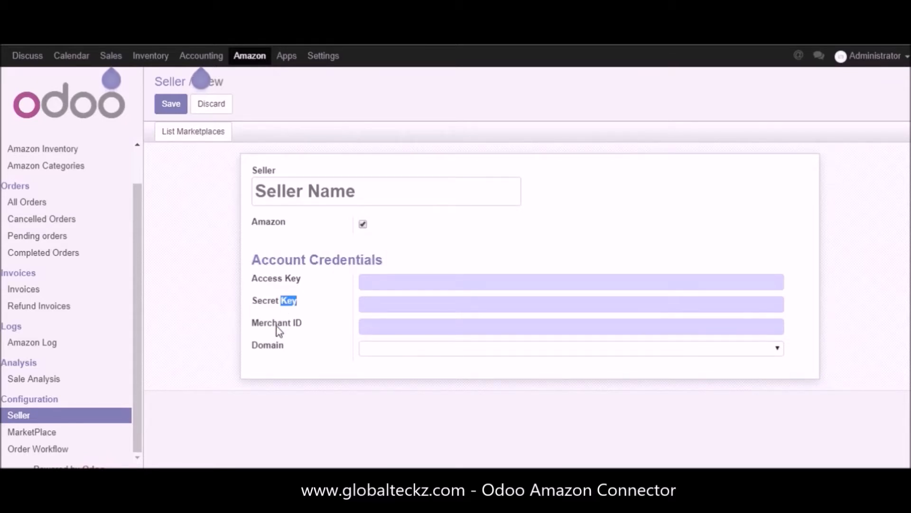
pyautogui.doubleClick(277, 327)
pyautogui.doubleClick(276, 349)
pyautogui.click(221, 176)
pyautogui.click(205, 104)
pyautogui.click(260, 158)
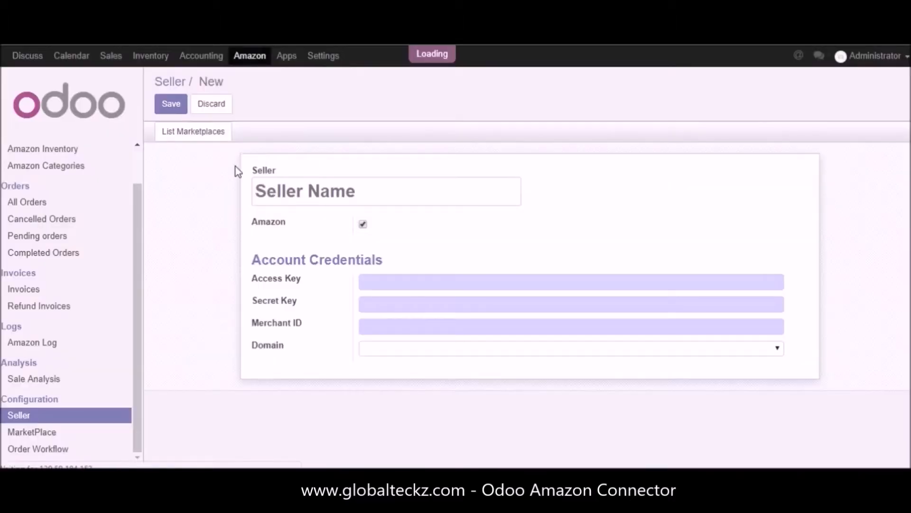
# Step: Open the existing Wowbrandz seller and review its name, account credential fields and domain
pyautogui.click(194, 161)
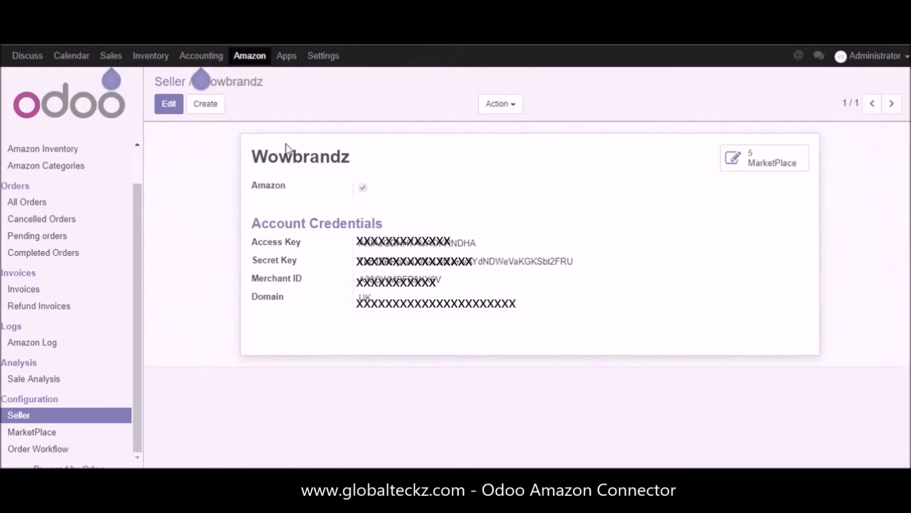
pyautogui.moveTo(242, 161); pyautogui.dragTo(358, 158)
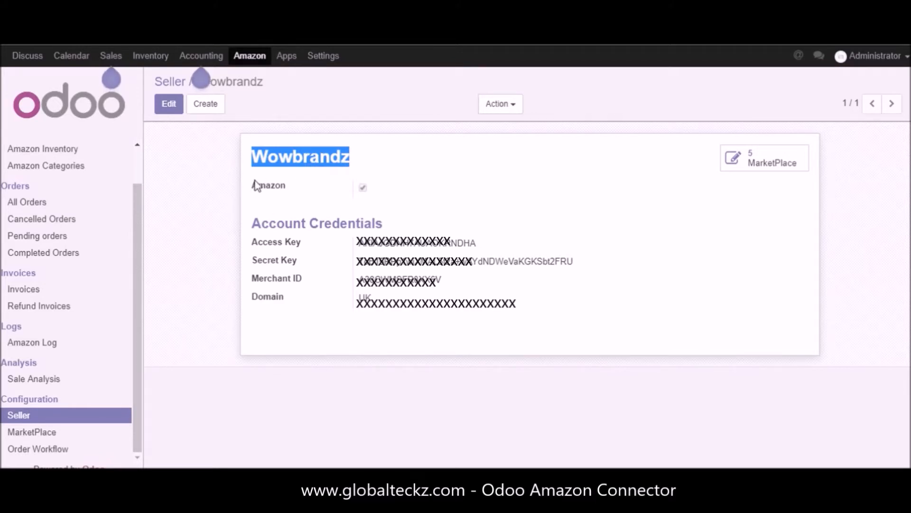
pyautogui.moveTo(250, 243); pyautogui.dragTo(306, 243)
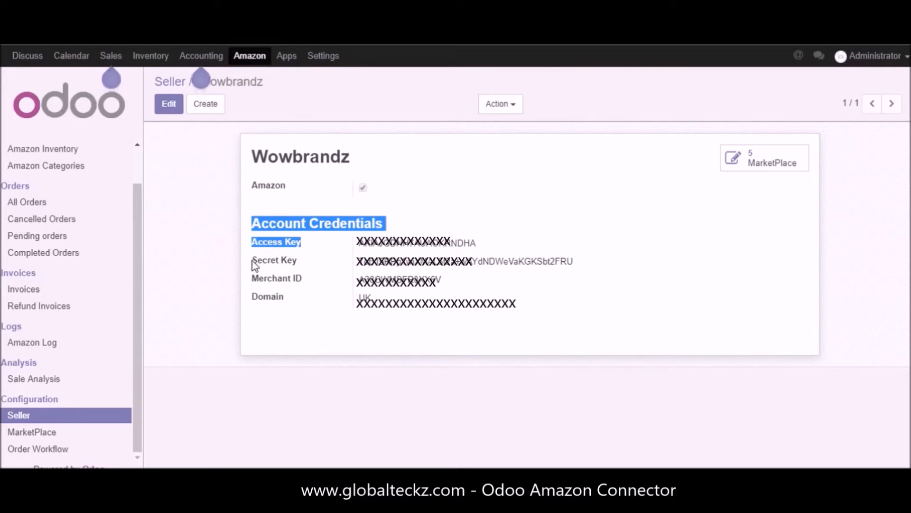
pyautogui.moveTo(253, 261); pyautogui.dragTo(300, 259)
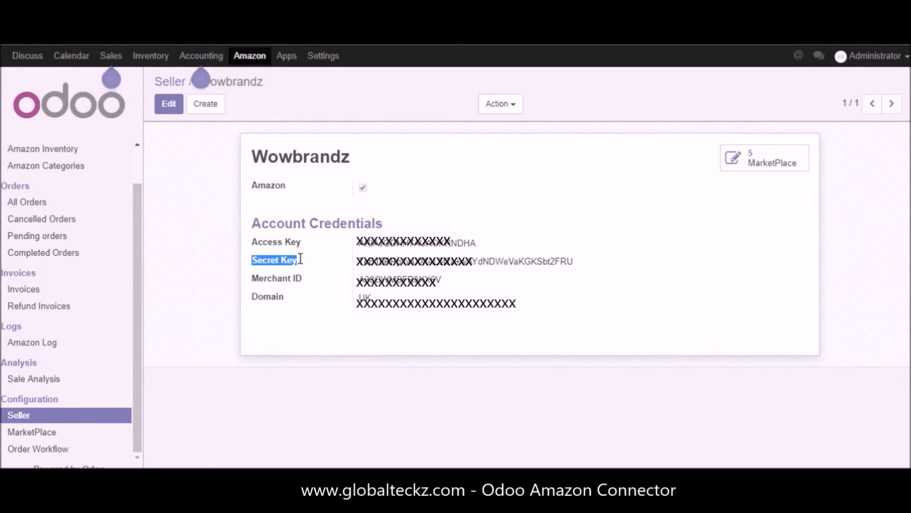
pyautogui.moveTo(254, 282); pyautogui.dragTo(277, 293)
pyautogui.click(288, 304)
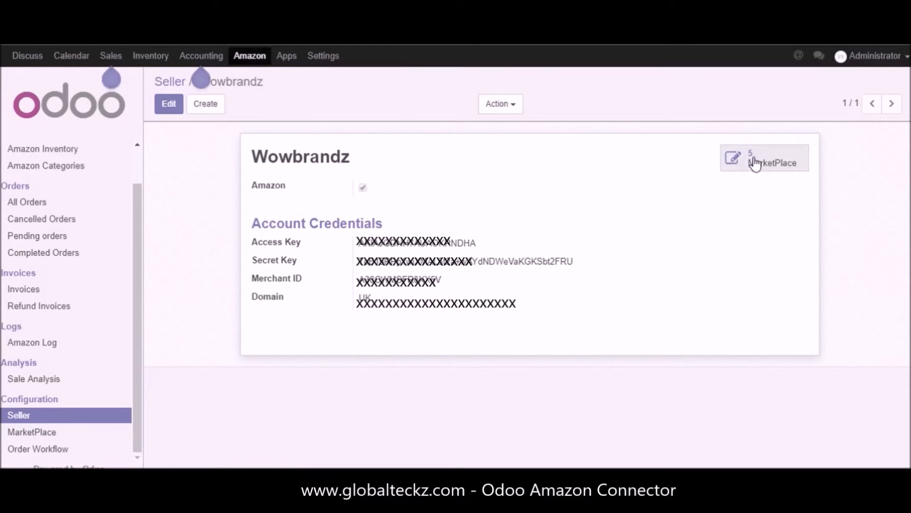
# Step: Open the Amazon.it shop from the marketplace configuration and review its marketplace information, including country, language and currency
pyautogui.click(49, 435)
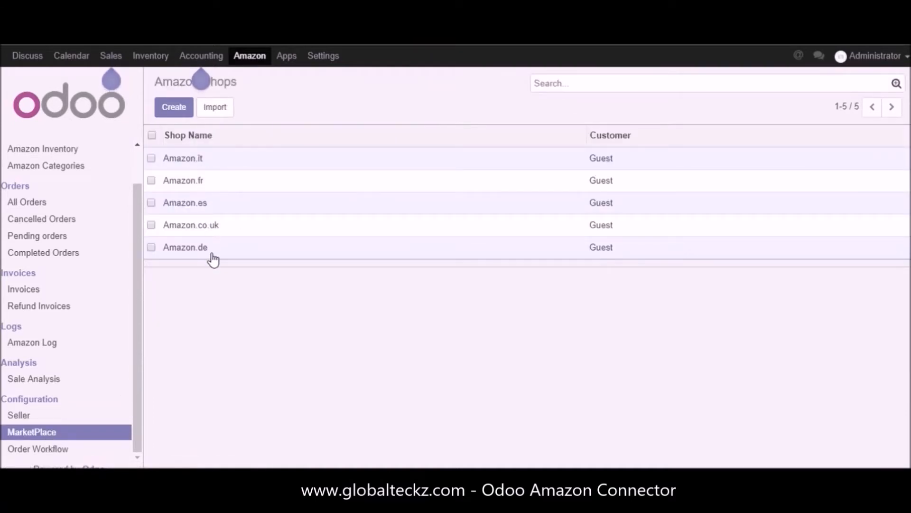
pyautogui.click(180, 160)
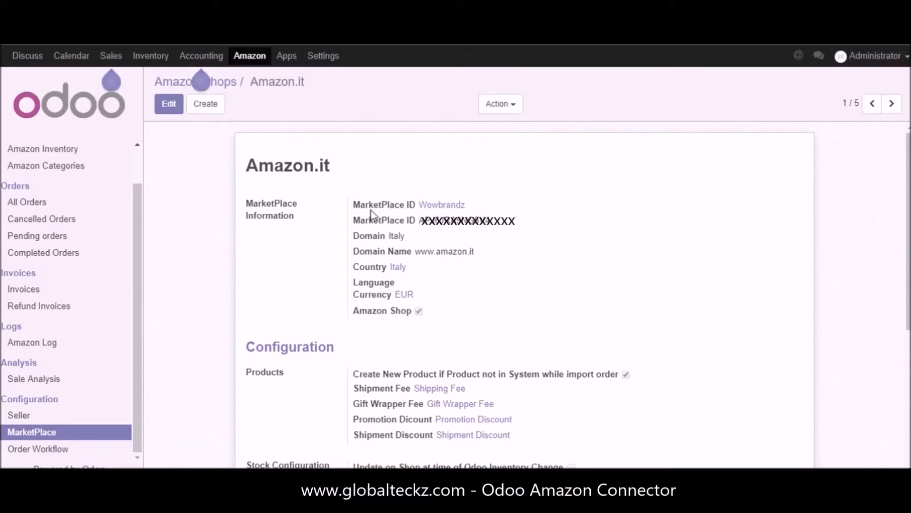
pyautogui.moveTo(245, 205); pyautogui.dragTo(501, 302)
pyautogui.click(501, 302)
pyautogui.moveTo(354, 269); pyautogui.dragTo(363, 288)
pyautogui.doubleClick(362, 285)
pyautogui.doubleClick(365, 297)
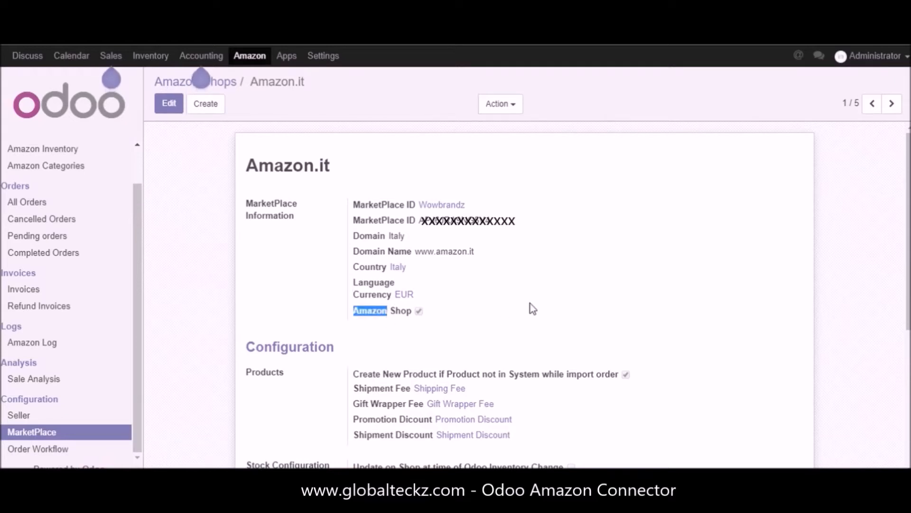
# Step: Examine the Amazon.it shop's product configuration, including the option to create missing products while importing orders
pyautogui.scroll(-3, 308, 252)
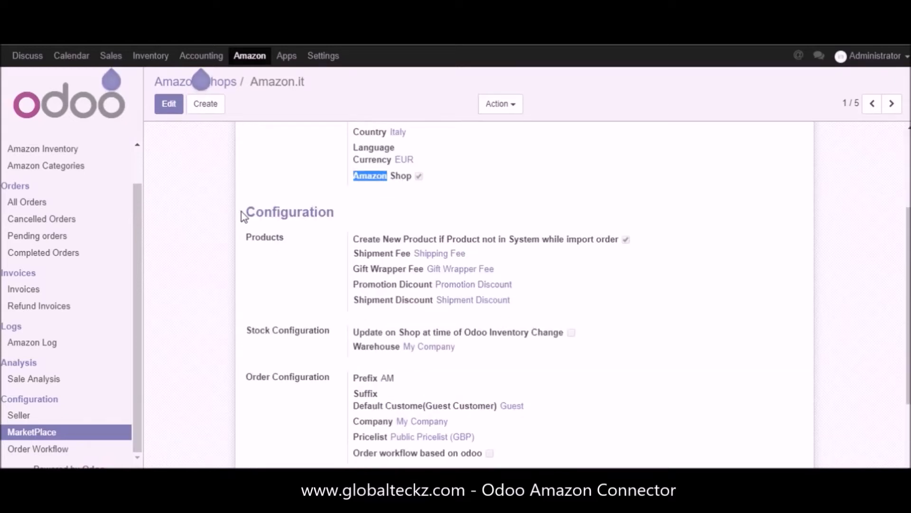
pyautogui.moveTo(243, 211); pyautogui.dragTo(352, 219)
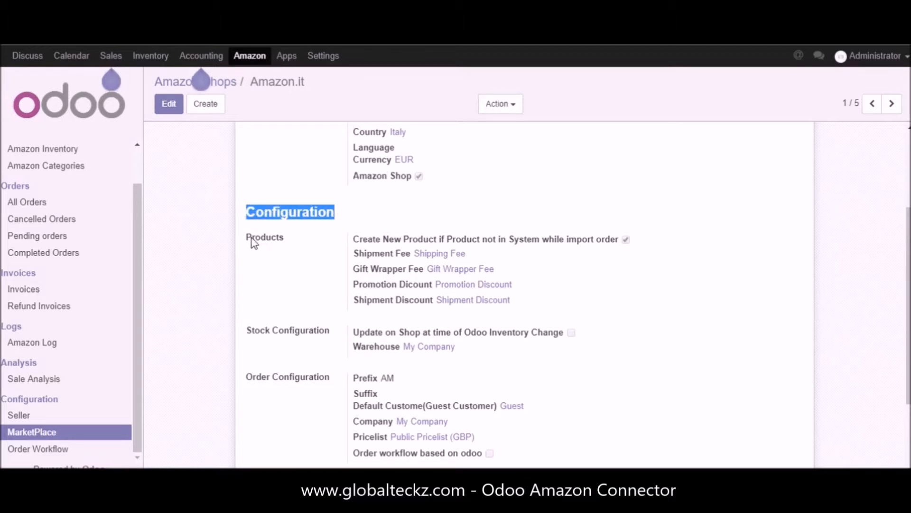
pyautogui.moveTo(235, 238); pyautogui.dragTo(290, 238)
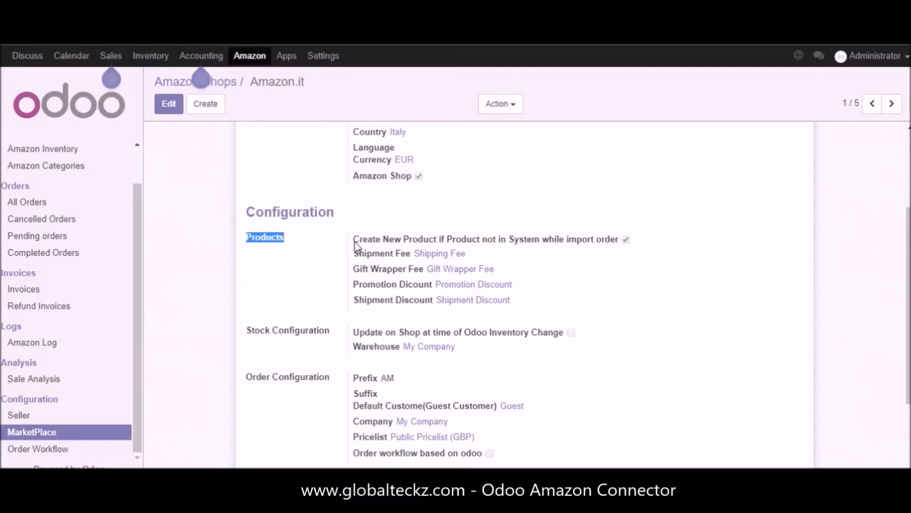
pyautogui.moveTo(351, 240); pyautogui.dragTo(629, 239)
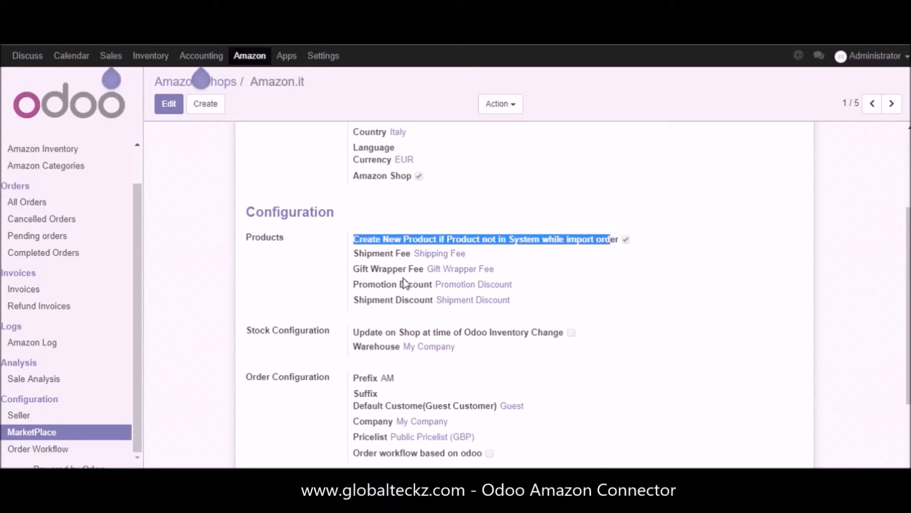
# Step: Open the Amazon.it shop for editing and review its shipment fee, gift wrapper fee, promotion discount and shipment discount fields
pyautogui.click(164, 112)
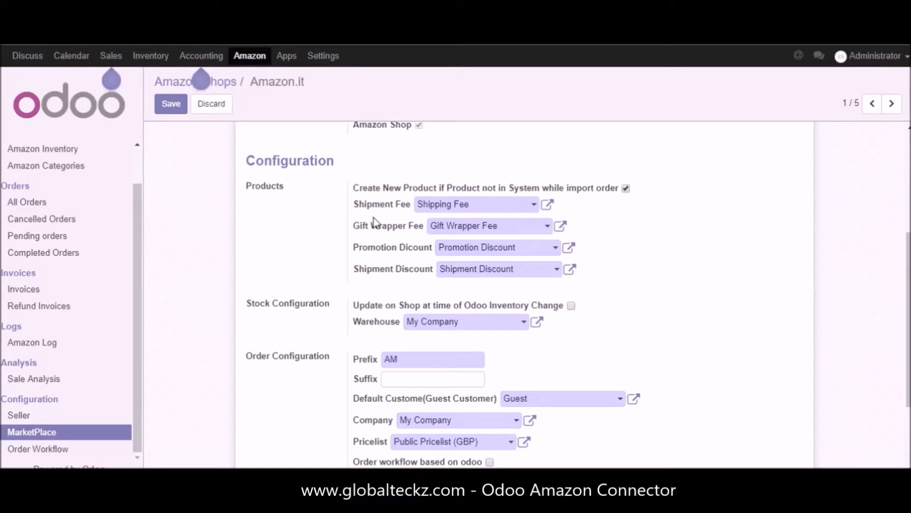
pyautogui.moveTo(351, 207); pyautogui.dragTo(428, 229)
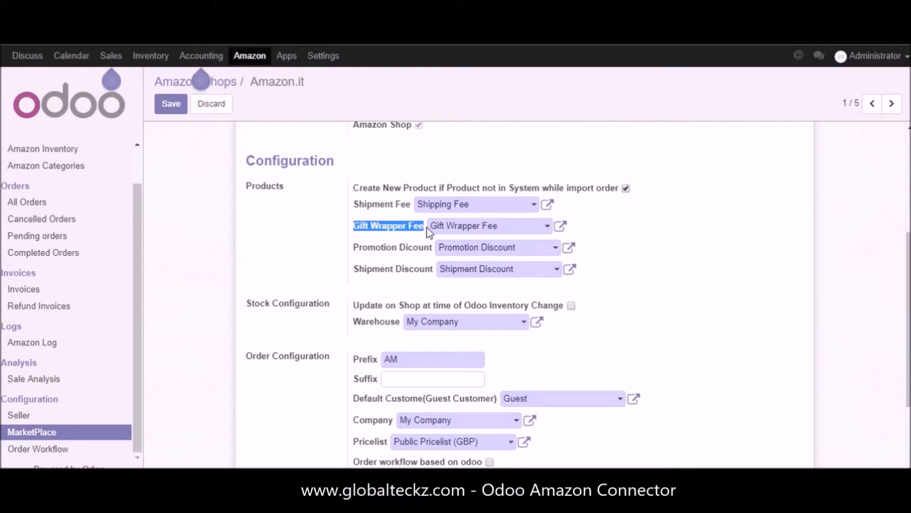
pyautogui.moveTo(357, 252); pyautogui.dragTo(433, 250)
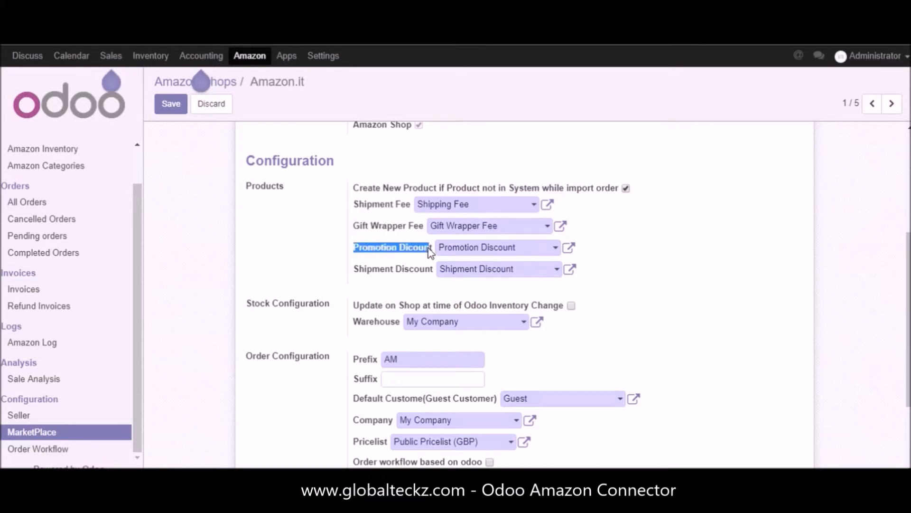
pyautogui.click(358, 273)
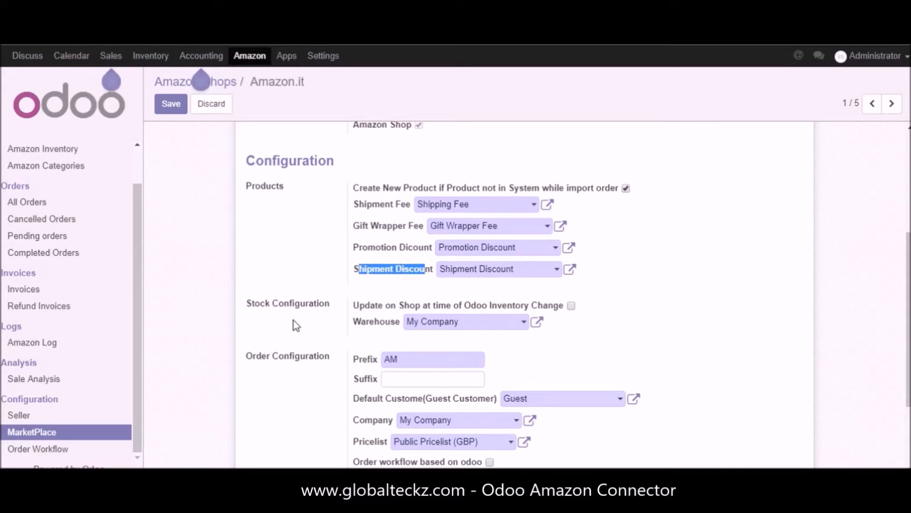
# Step: Examine the stock configuration's inventory-change update option and the available warehouse choices
pyautogui.scroll(-2, 296, 325)
pyautogui.moveTo(251, 239); pyautogui.dragTo(343, 237)
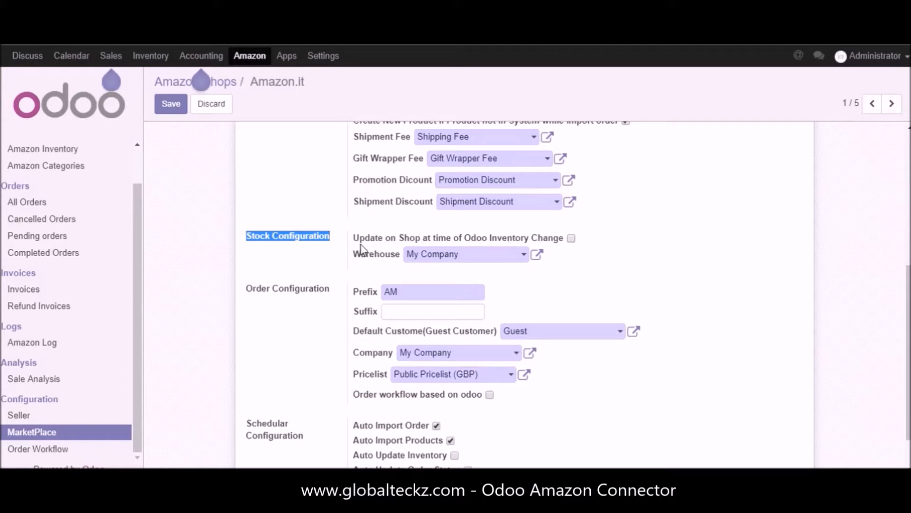
pyautogui.moveTo(354, 240); pyautogui.dragTo(564, 243)
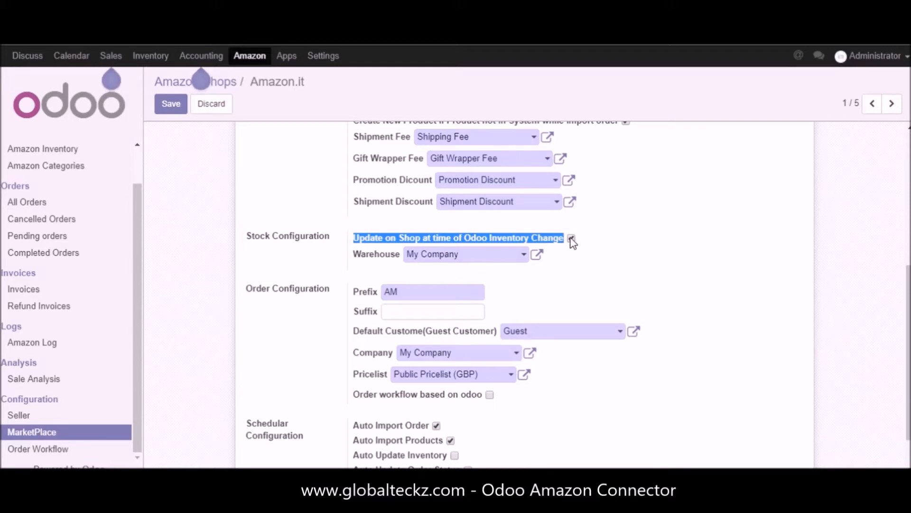
pyautogui.moveTo(353, 255); pyautogui.dragTo(397, 256)
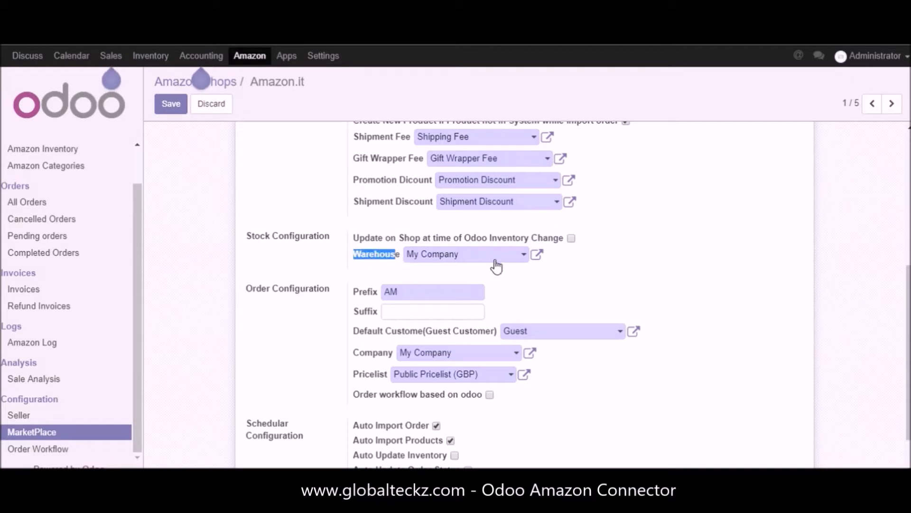
pyautogui.click(525, 256)
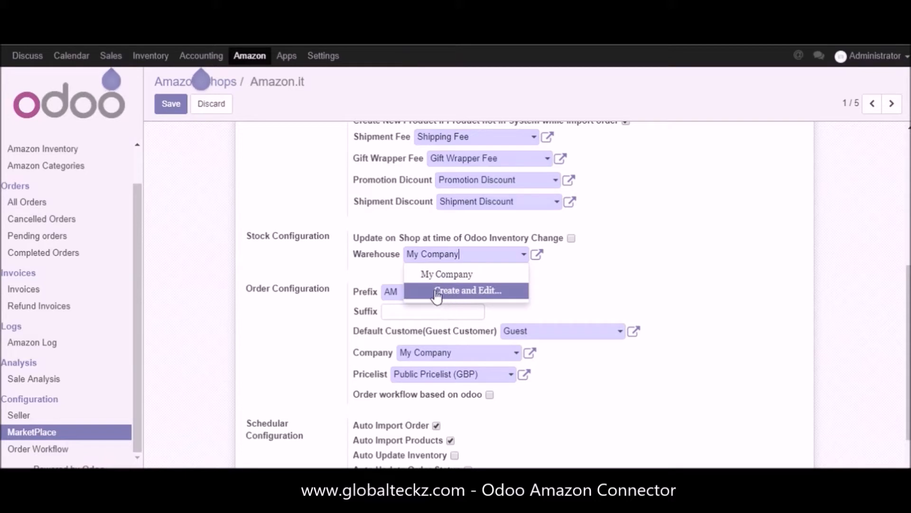
# Step: Review the order configuration's prefix, suffix, default guest customer, company and pricelist fields
pyautogui.moveTo(245, 288); pyautogui.dragTo(334, 287)
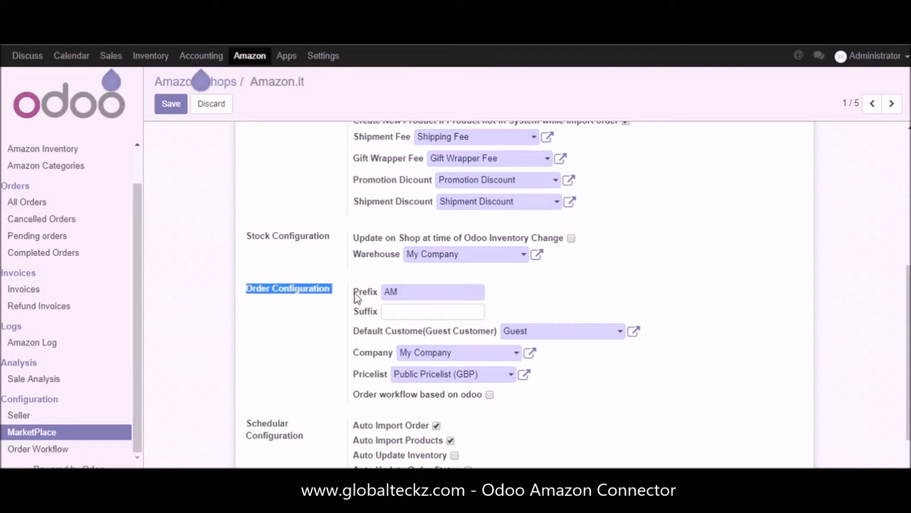
pyautogui.click(370, 295)
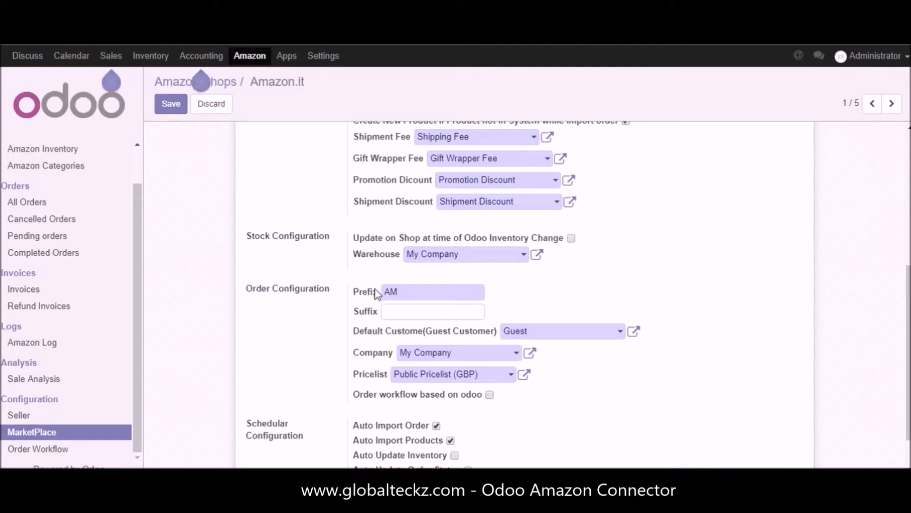
pyautogui.doubleClick(371, 312)
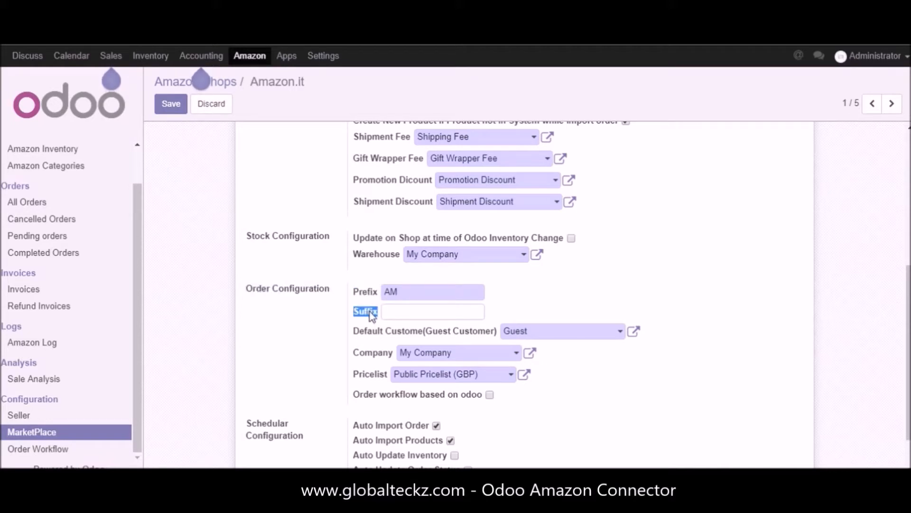
pyautogui.moveTo(355, 332); pyautogui.dragTo(491, 332)
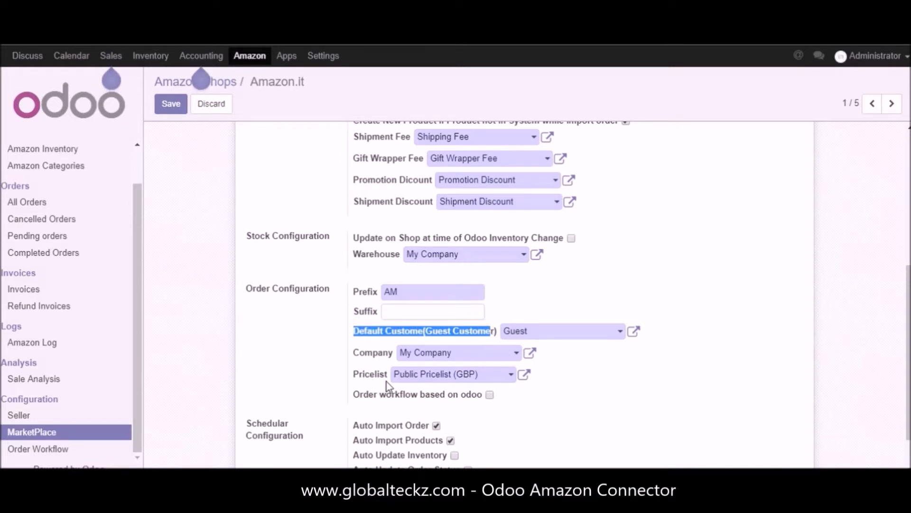
pyautogui.scroll(-1, 385, 381)
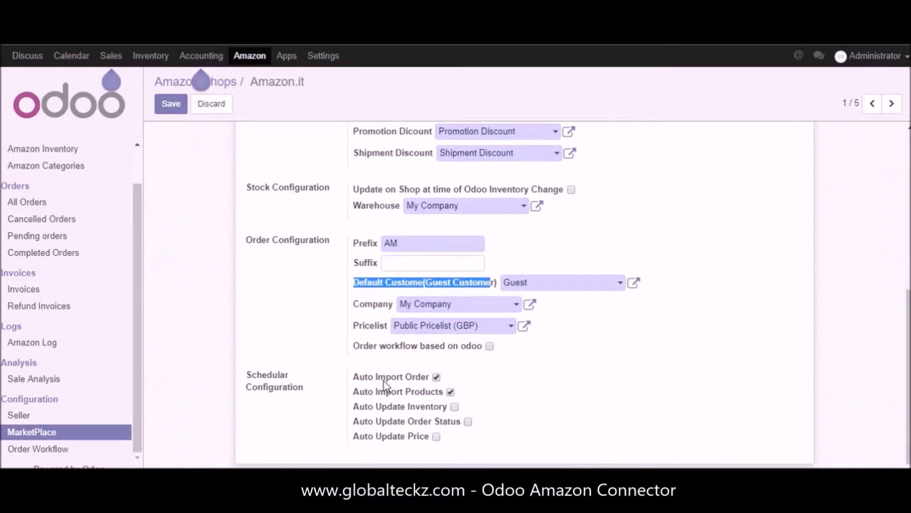
pyautogui.click(358, 309)
pyautogui.click(369, 333)
pyautogui.click(540, 354)
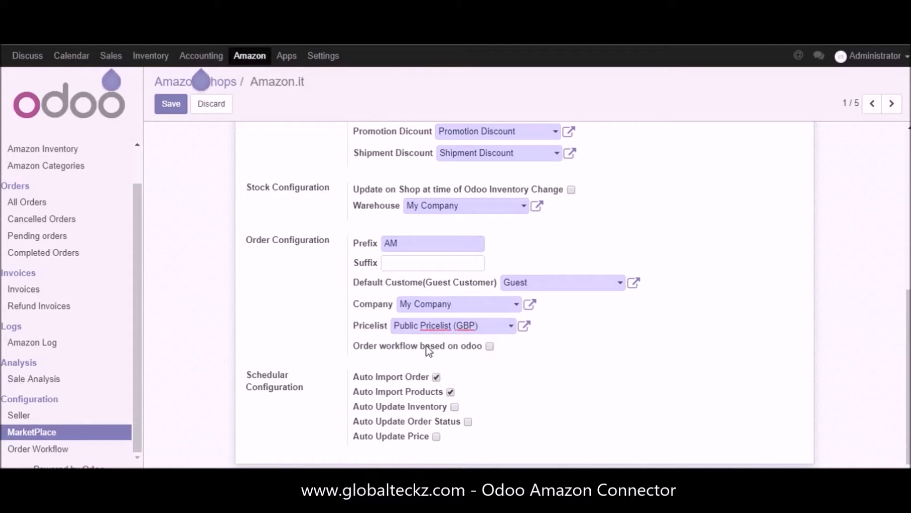
# Step: Enable the Odoo-based order workflow temporarily, check the available order workflow choices, and disable the option
pyautogui.click(490, 346)
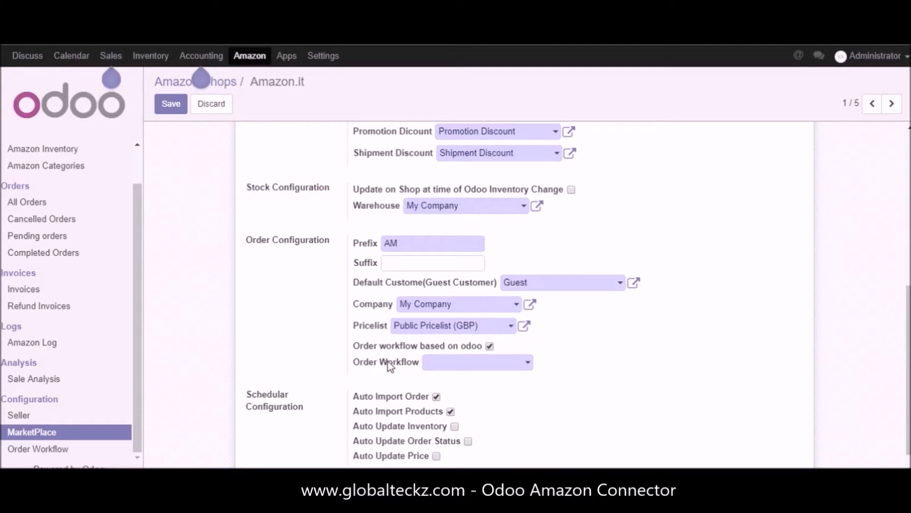
pyautogui.click(529, 363)
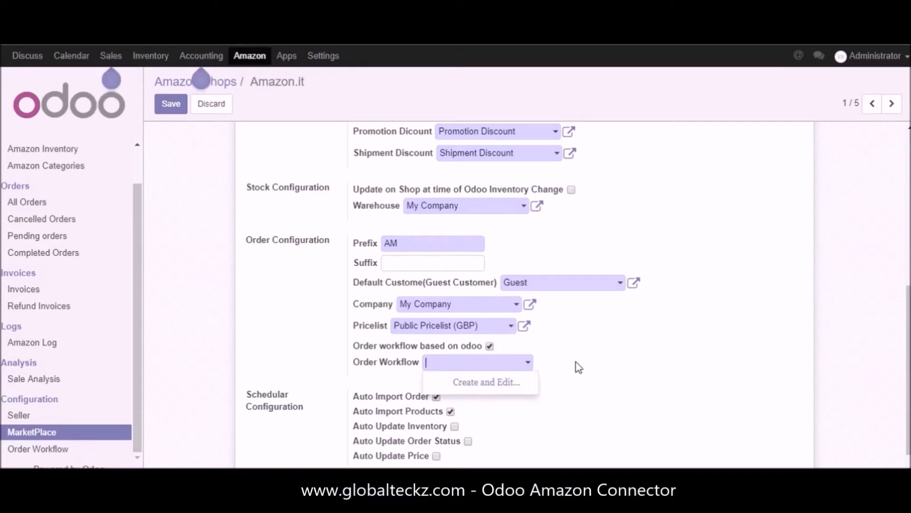
pyautogui.press('Escape')
pyautogui.click(489, 346)
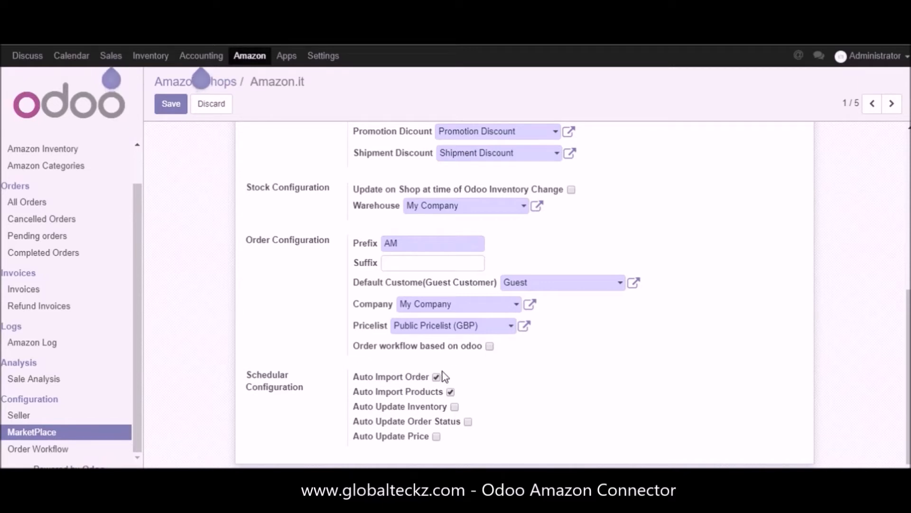
# Step: Try the automatic inventory, order status and price update options in the shop's scheduler configuration
pyautogui.moveTo(248, 375); pyautogui.dragTo(311, 395)
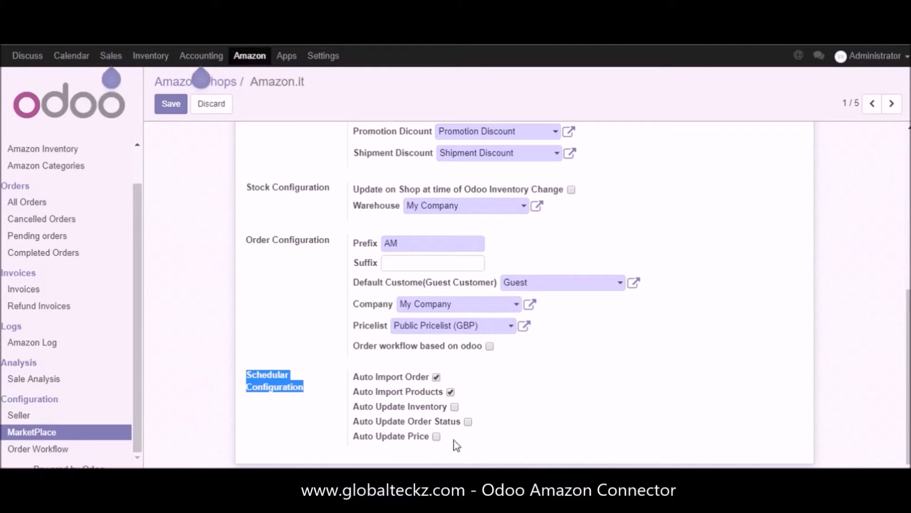
pyautogui.click(454, 406)
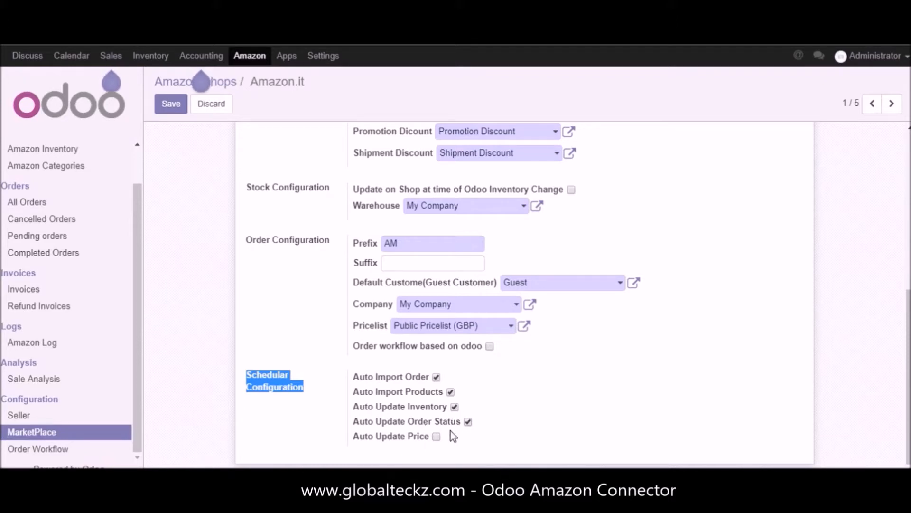
pyautogui.click(436, 436)
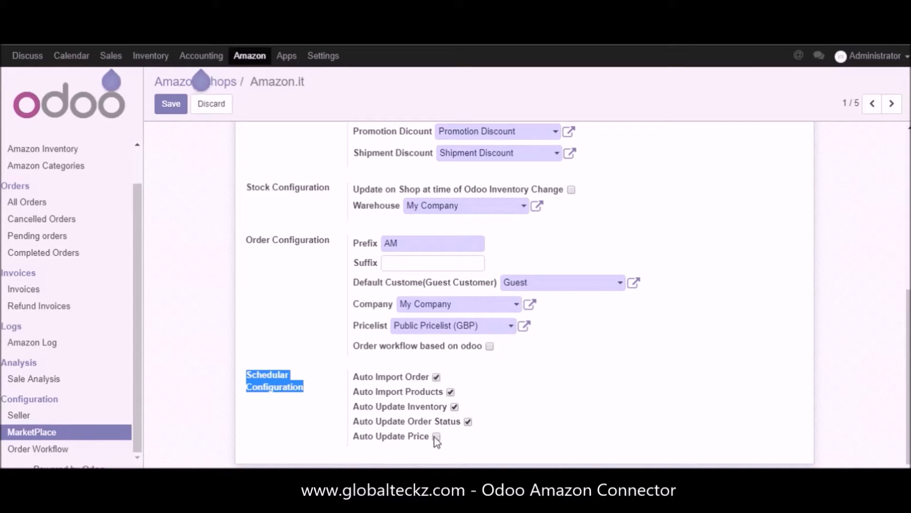
pyautogui.click(455, 407)
pyautogui.click(437, 437)
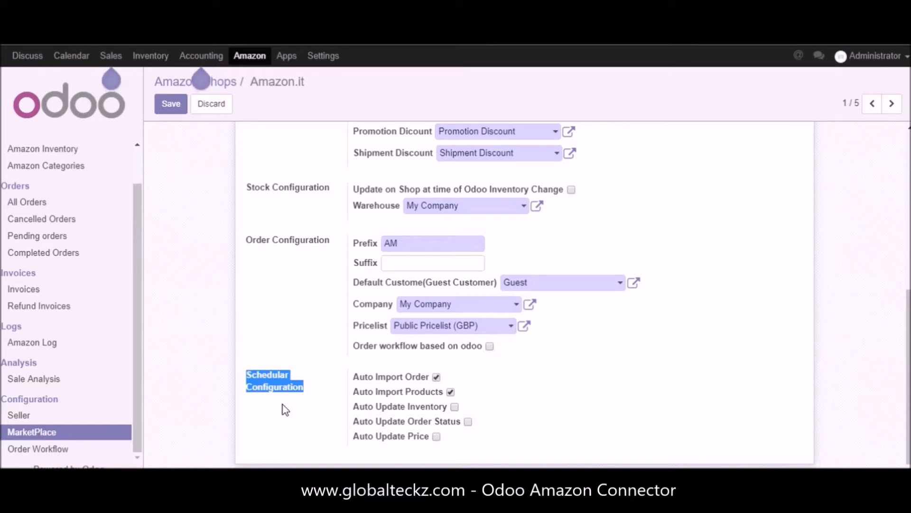
# Step: Leave the Amazon.it shop without saving its changes and open a blank order workflow form
pyautogui.click(26, 452)
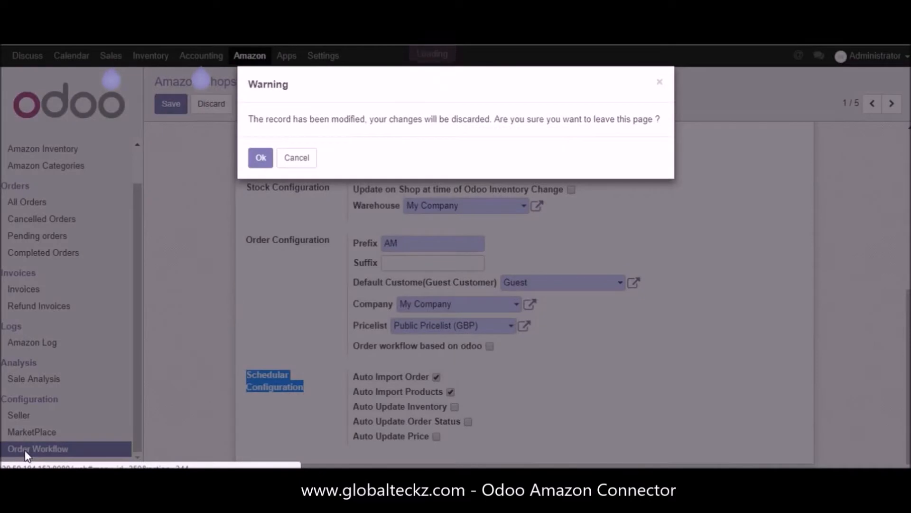
pyautogui.click(260, 157)
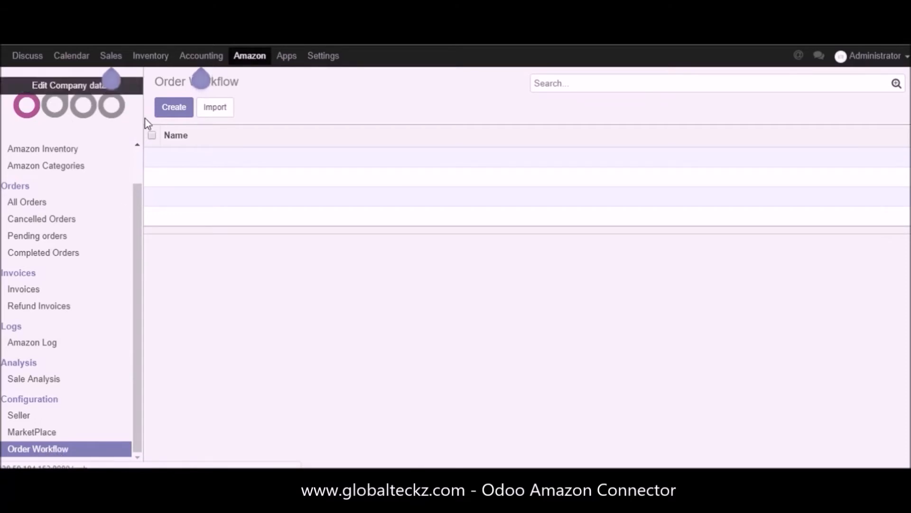
pyautogui.click(188, 113)
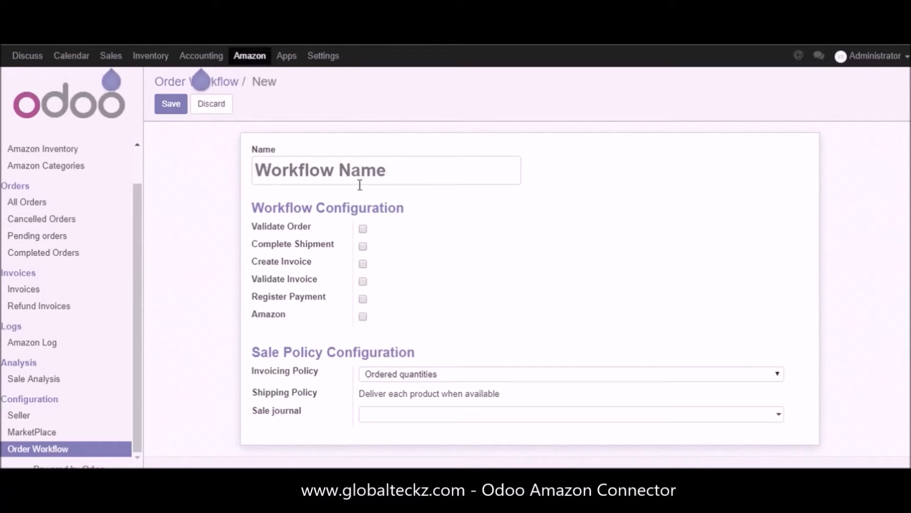
# Step: Examine the workflow configuration options, trying the checkboxes for order validation, shipment completion and the invoice and payment stages
pyautogui.moveTo(250, 209); pyautogui.dragTo(412, 211)
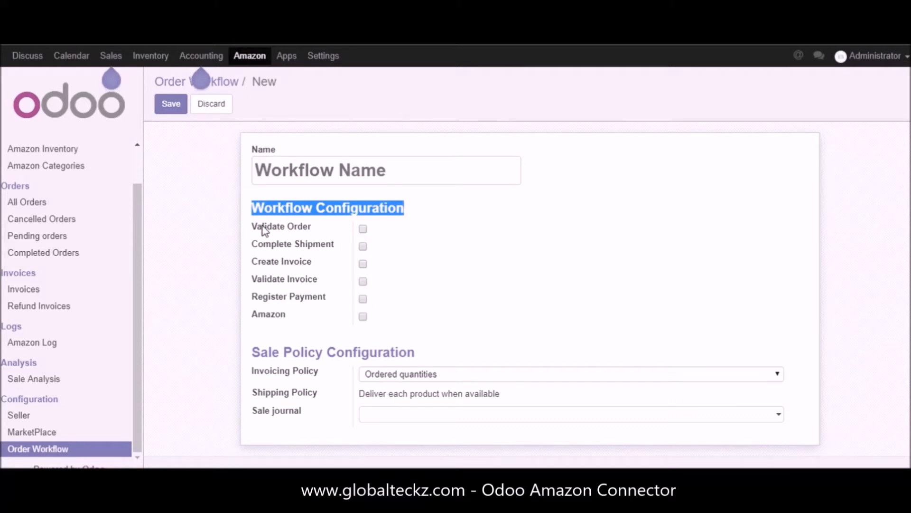
pyautogui.moveTo(314, 229); pyautogui.dragTo(255, 231)
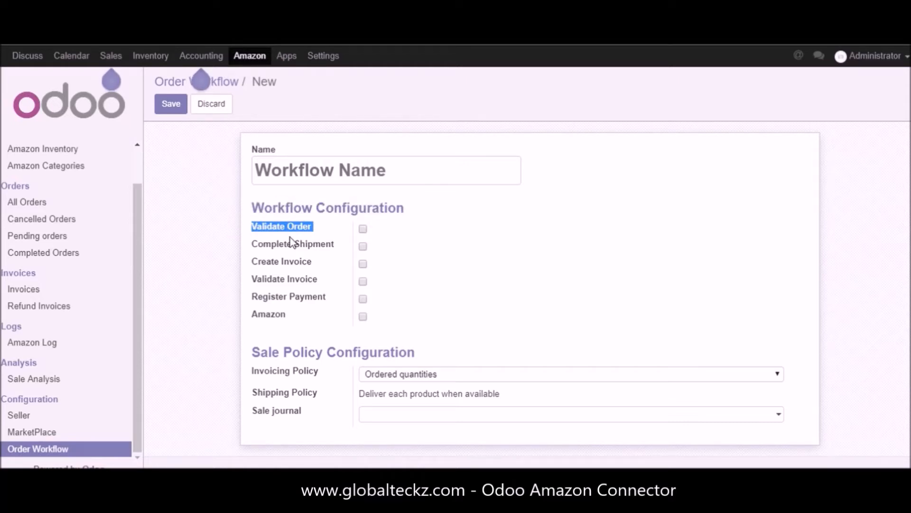
pyautogui.click(252, 246)
pyautogui.click(363, 229)
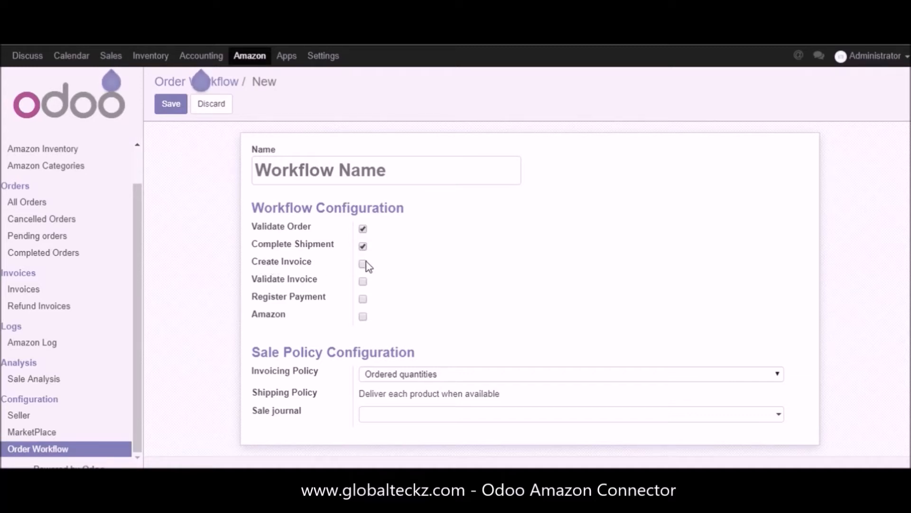
pyautogui.click(364, 281)
pyautogui.click(363, 247)
pyautogui.click(363, 229)
pyautogui.click(364, 299)
pyautogui.moveTo(248, 314)
pyautogui.mouseDown()
pyautogui.moveTo(290, 316)
pyautogui.moveTo(250, 316)
pyautogui.mouseUp()
pyautogui.click(336, 315)
# Step: Review the invoicing policy choices in the sale policy configuration and keep Ordered quantities
pyautogui.moveTo(250, 353); pyautogui.dragTo(413, 346)
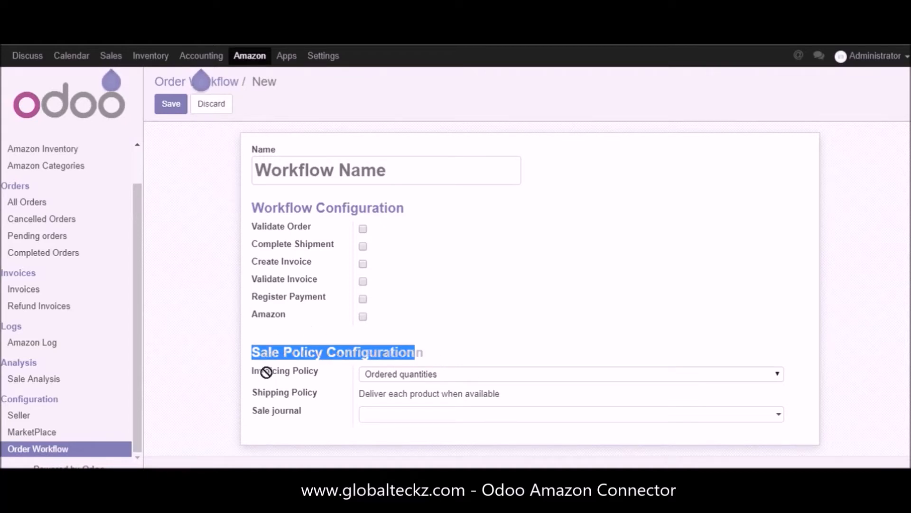
pyautogui.doubleClick(305, 371)
pyautogui.click(280, 373)
pyautogui.doubleClick(280, 374)
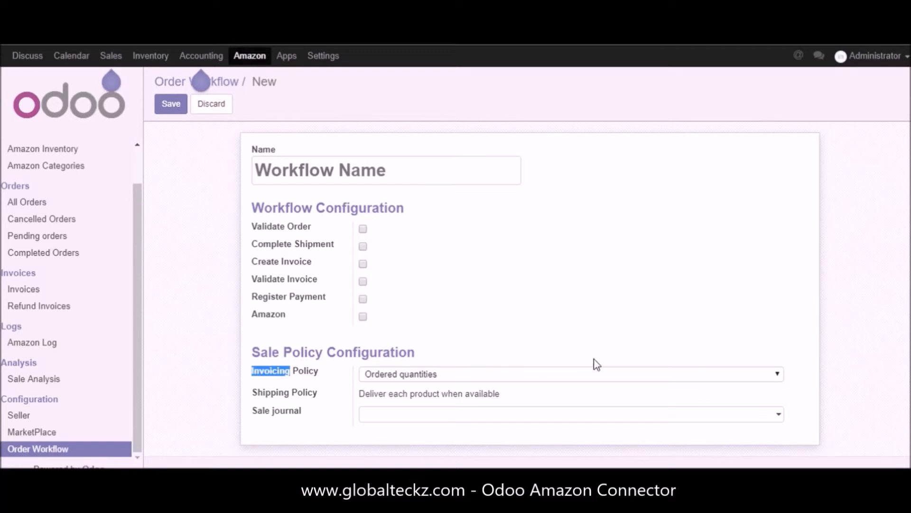
pyautogui.click(776, 378)
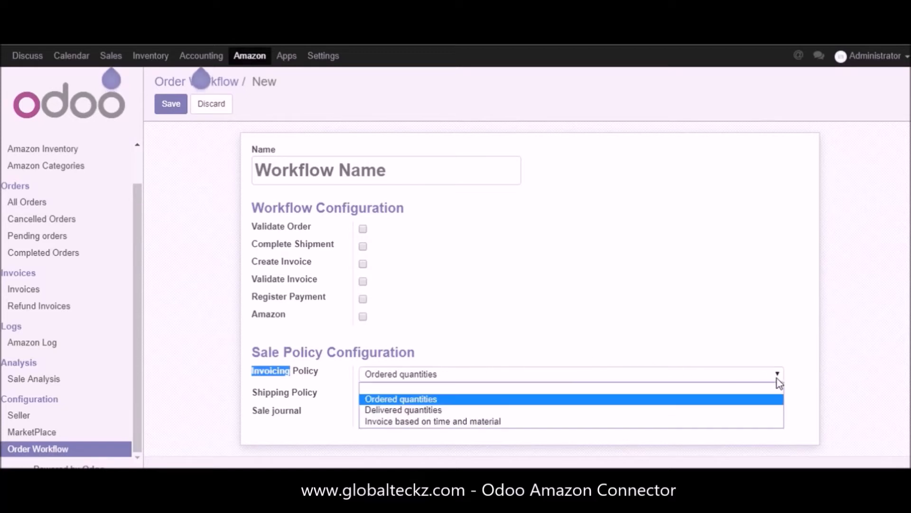
pyautogui.click(426, 400)
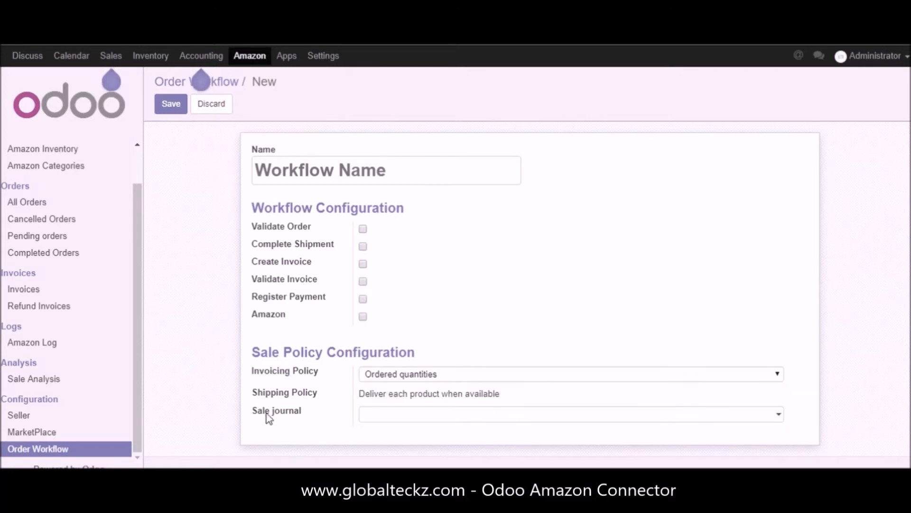
# Step: Examine the shipping policy and sale journal fields of the new order workflow
pyautogui.doubleClick(265, 393)
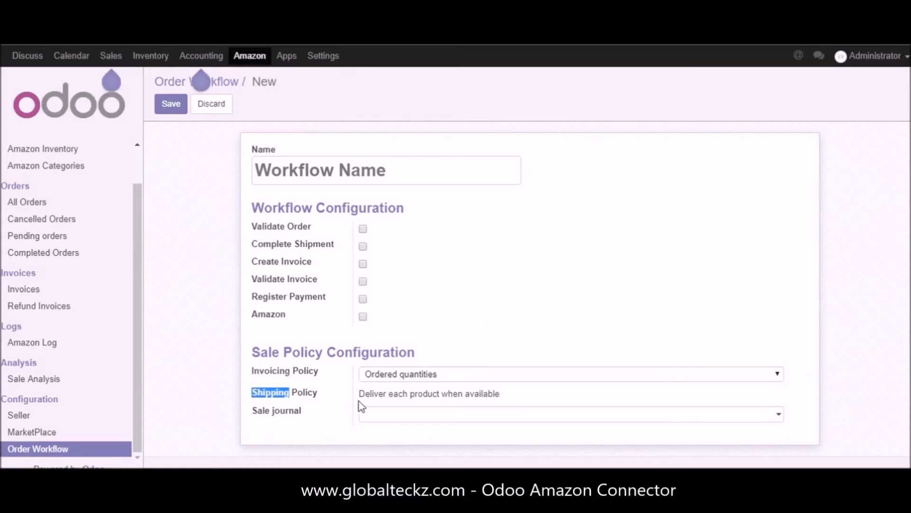
pyautogui.doubleClick(260, 410)
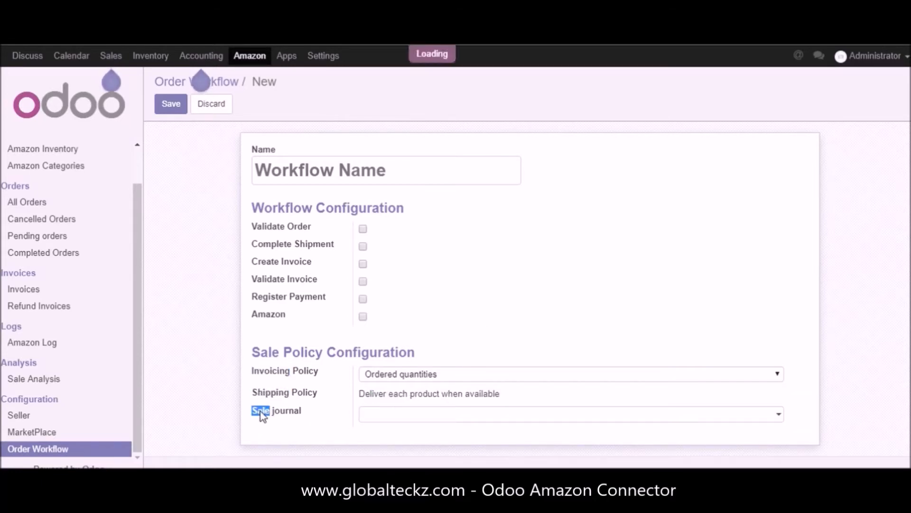
pyautogui.click(268, 413)
pyautogui.click(262, 413)
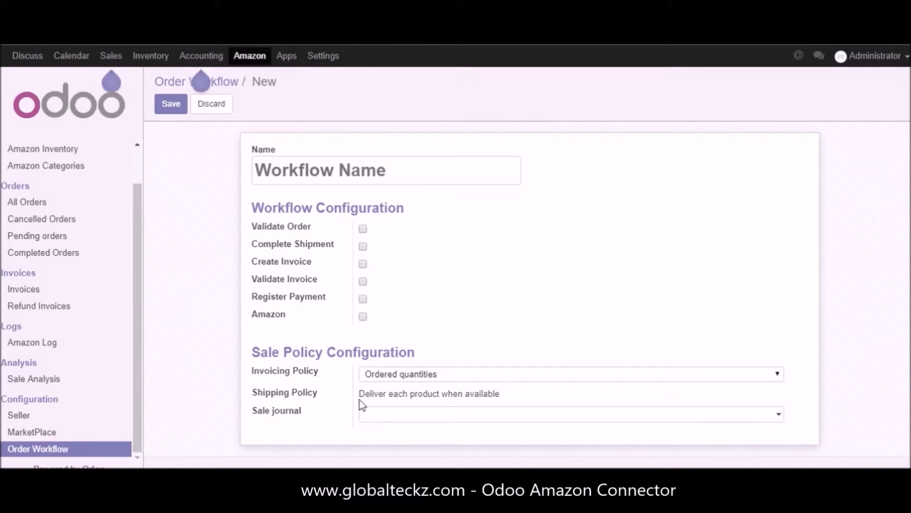
pyautogui.moveTo(358, 398); pyautogui.dragTo(535, 397)
pyautogui.click(350, 362)
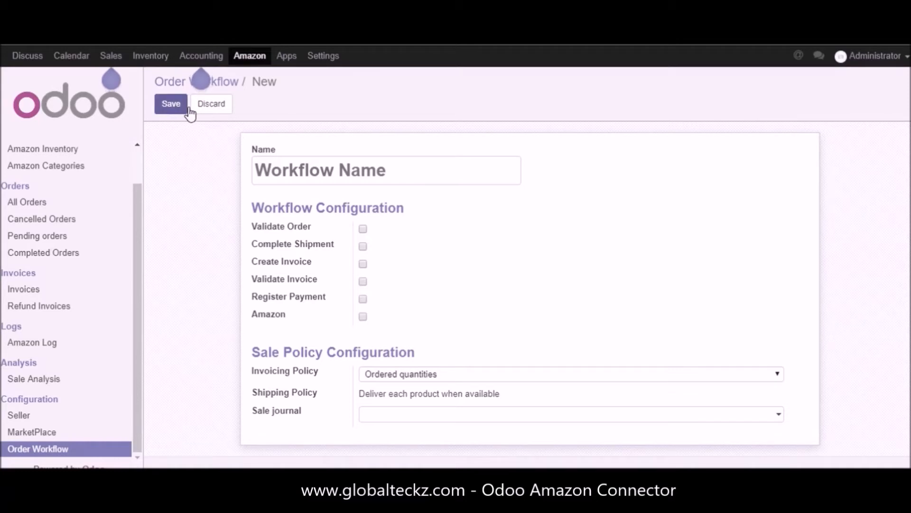
# Step: Discard the new order workflow and return to the marketplace dashboard
pyautogui.click(220, 109)
pyautogui.click(258, 157)
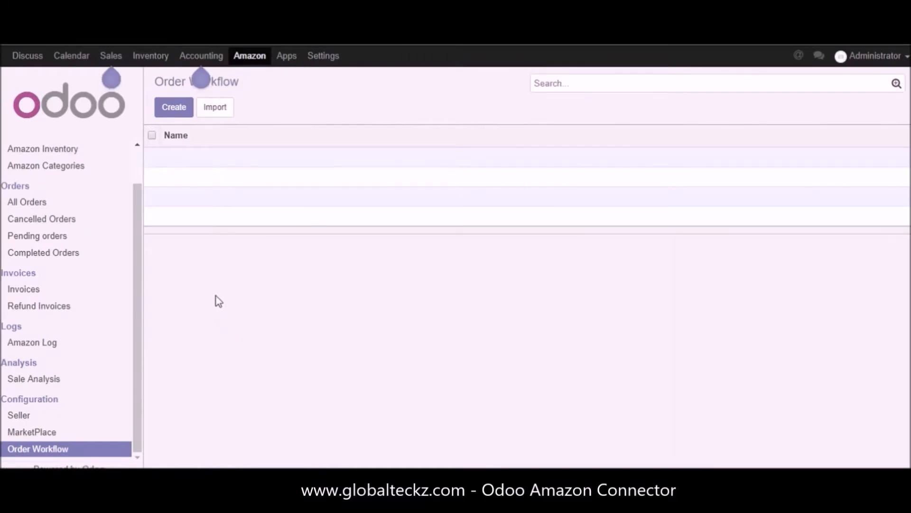
pyautogui.scroll(2, 136, 321)
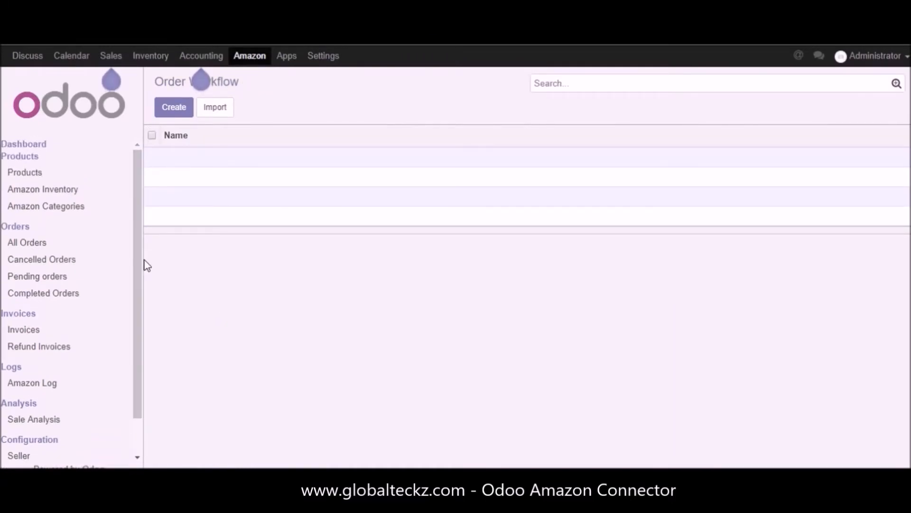
pyautogui.click(28, 145)
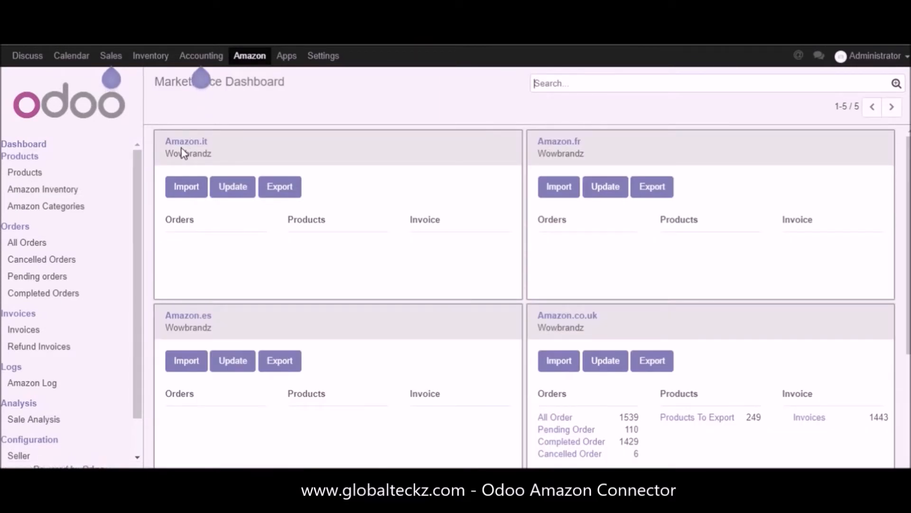
# Step: Review the dashboard cards for the Amazon.it, Amazon.fr, Amazon.es, Amazon.co.uk and Amazon.de marketplaces
pyautogui.moveTo(167, 139); pyautogui.dragTo(230, 155)
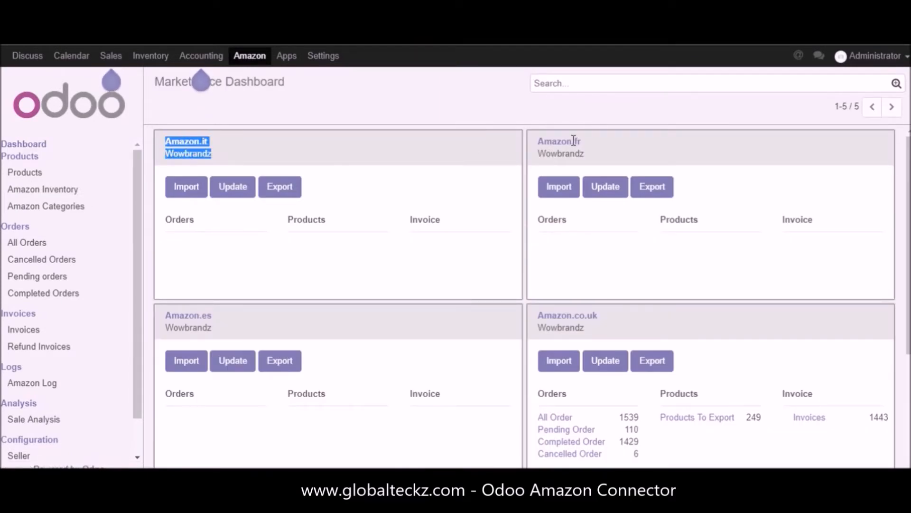
pyautogui.moveTo(545, 137); pyautogui.dragTo(592, 152)
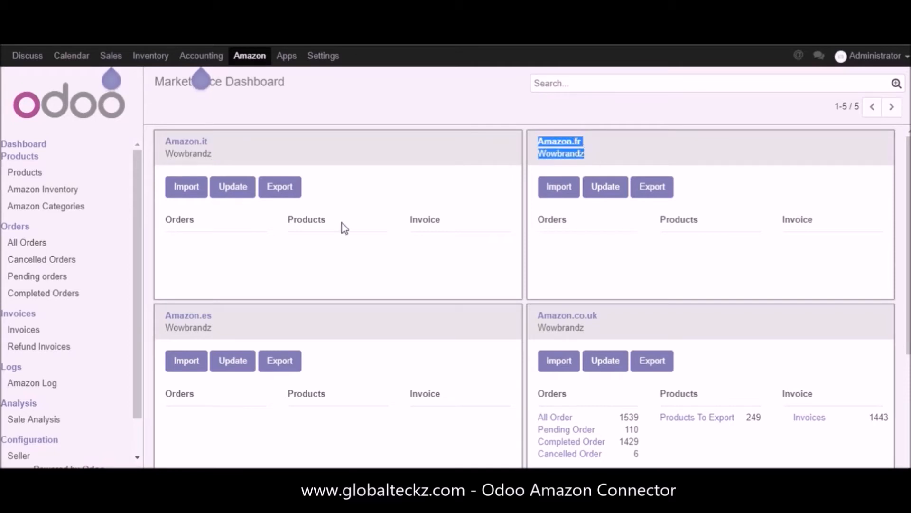
pyautogui.moveTo(162, 312); pyautogui.dragTo(234, 328)
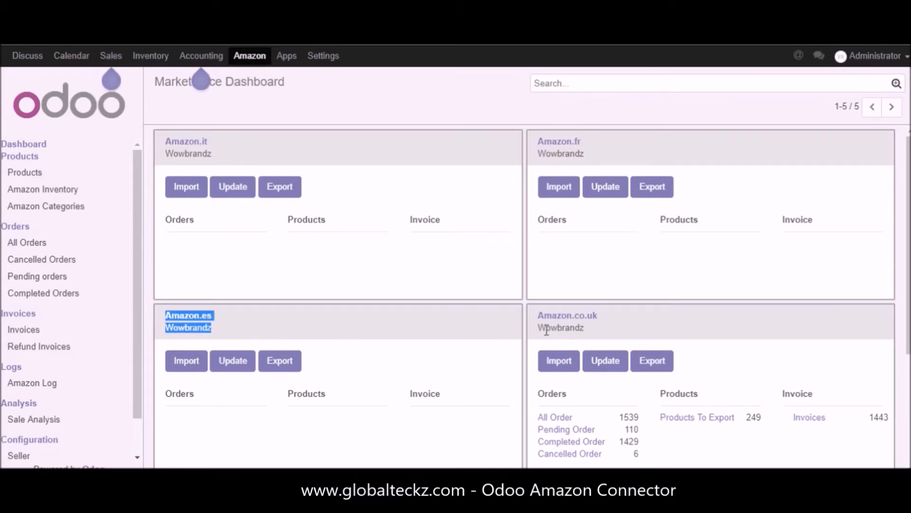
pyautogui.moveTo(541, 316); pyautogui.dragTo(590, 324)
pyautogui.scroll(-4, 775, 301)
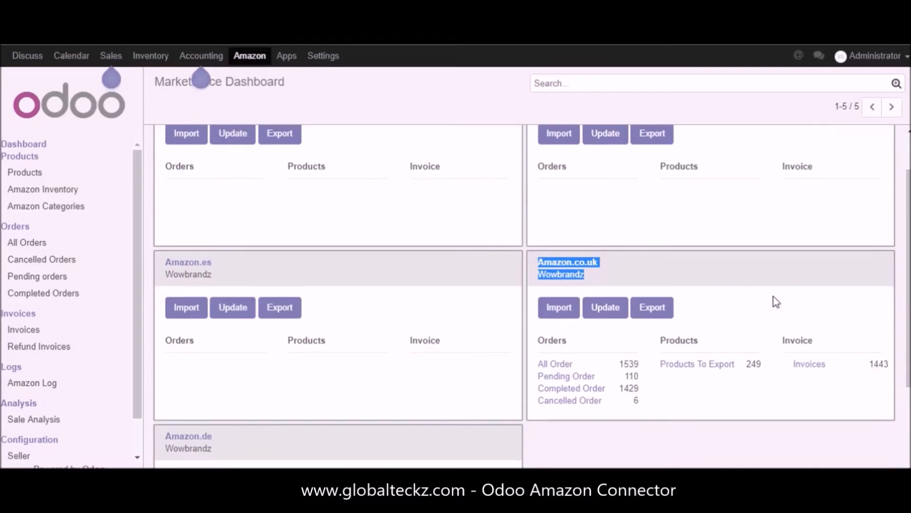
pyautogui.click(193, 321)
pyautogui.tripleClick(192, 320)
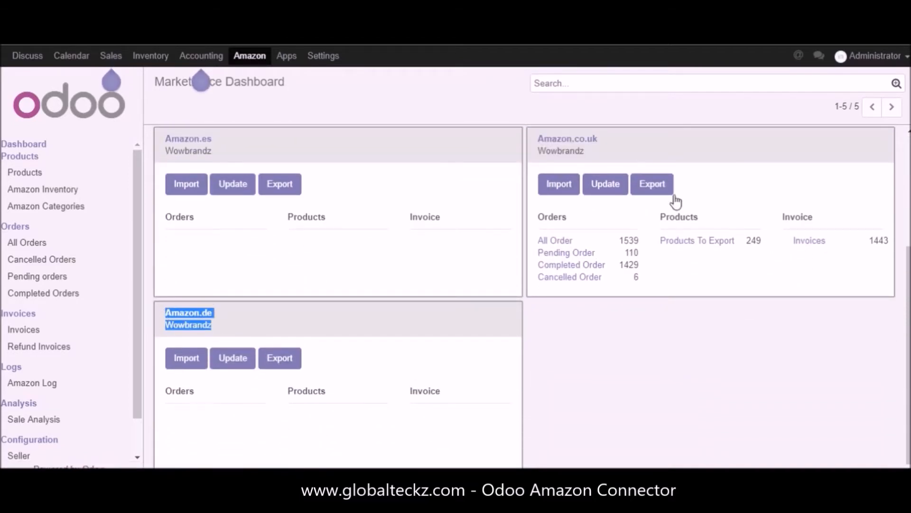
# Step: Examine the all, pending, completed and cancelled order entries on the Amazon.co.uk card
pyautogui.scroll(2, 739, 307)
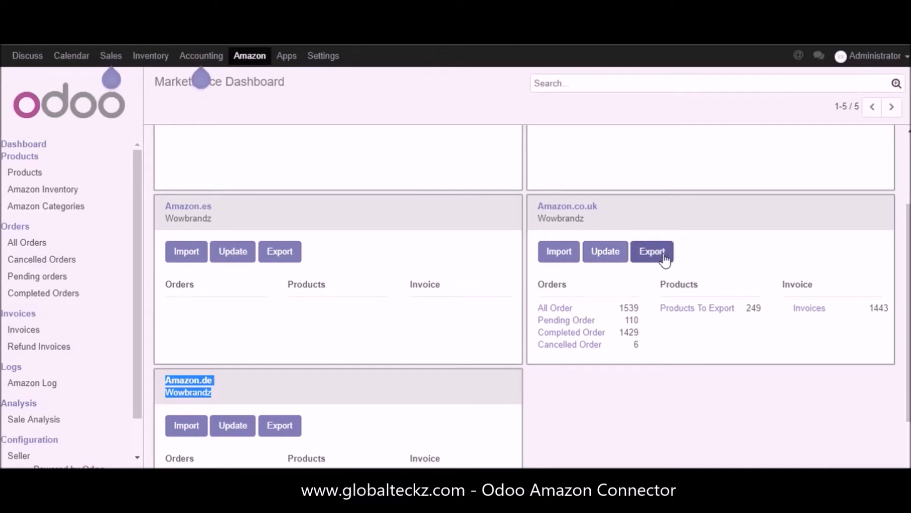
pyautogui.moveTo(538, 308); pyautogui.dragTo(600, 319)
pyautogui.moveTo(538, 333); pyautogui.dragTo(610, 332)
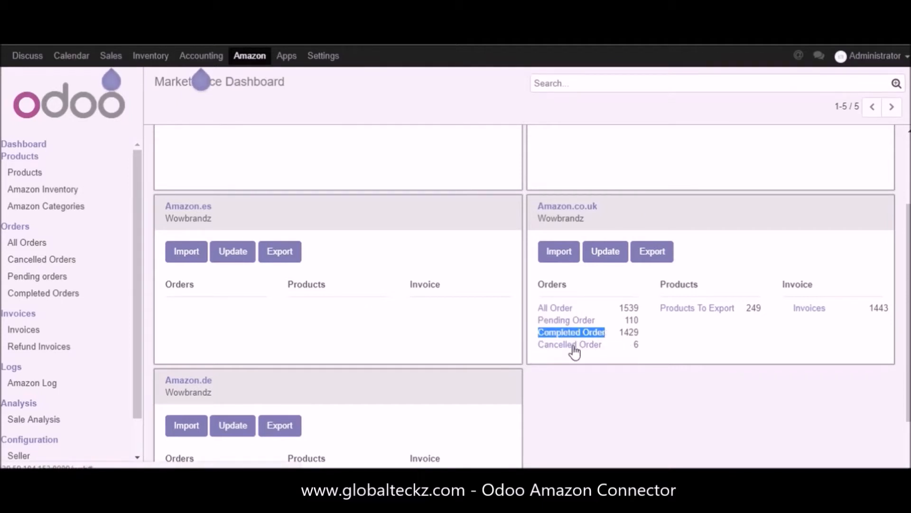
pyautogui.click(529, 344)
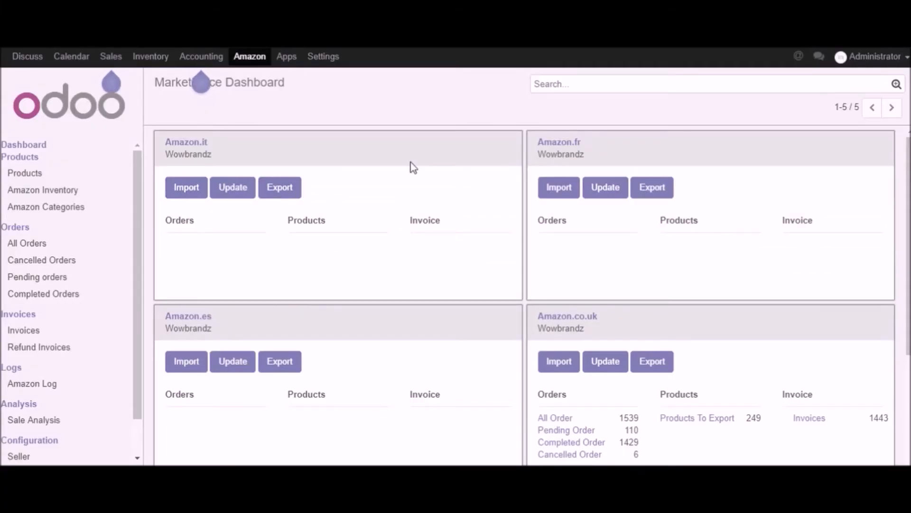
# Step: Open the import operation for Amazon.co.uk, review its category, product, inventory and order options, and cancel it
pyautogui.scroll(-2, 555, 272)
pyautogui.scroll(-2, 555, 273)
pyautogui.scroll(1, 380, 281)
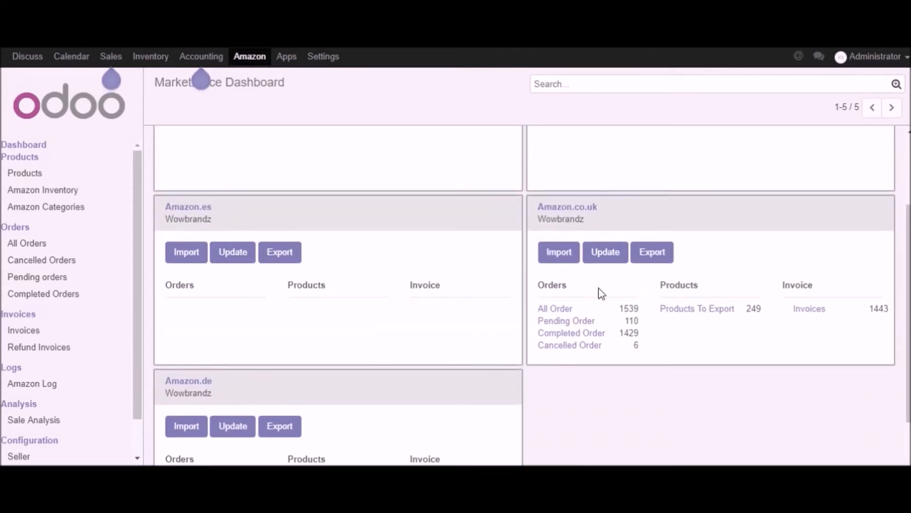
pyautogui.click(569, 259)
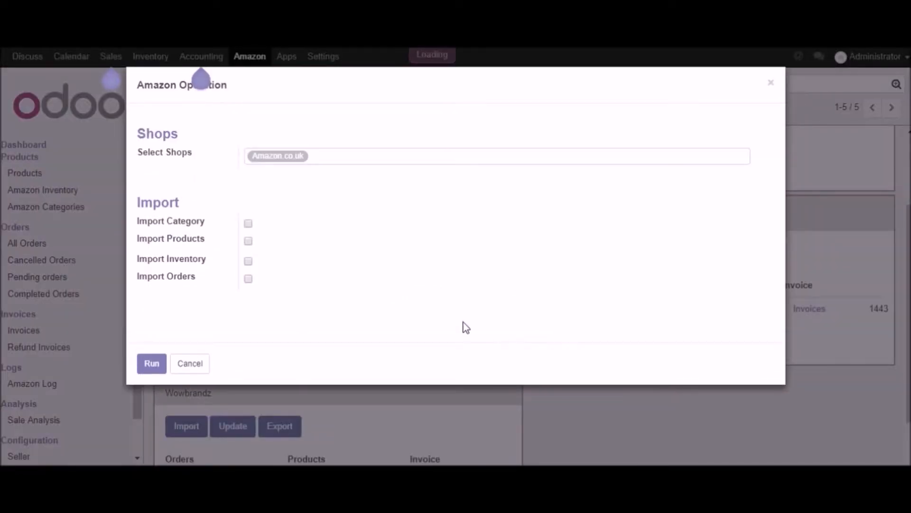
pyautogui.moveTo(215, 222); pyautogui.dragTo(139, 246)
pyautogui.moveTo(217, 259); pyautogui.dragTo(136, 261)
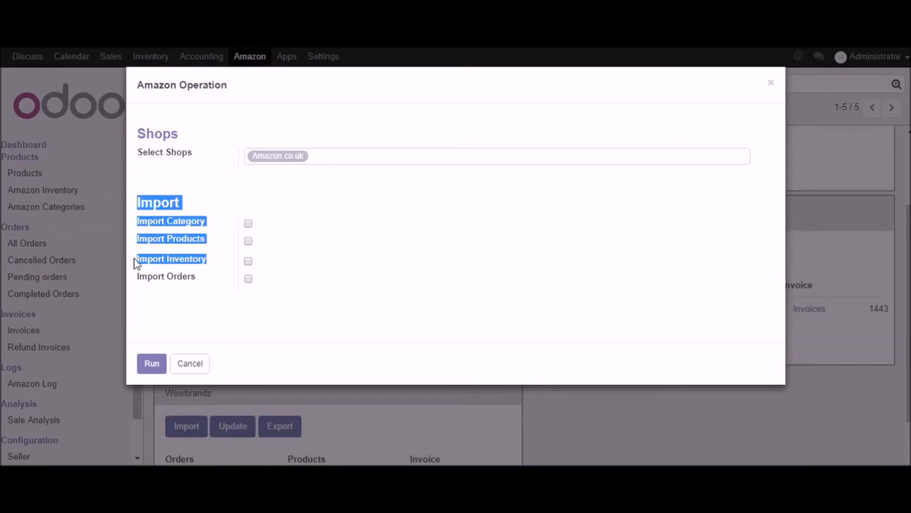
pyautogui.moveTo(198, 276); pyautogui.dragTo(135, 274)
pyautogui.click(204, 291)
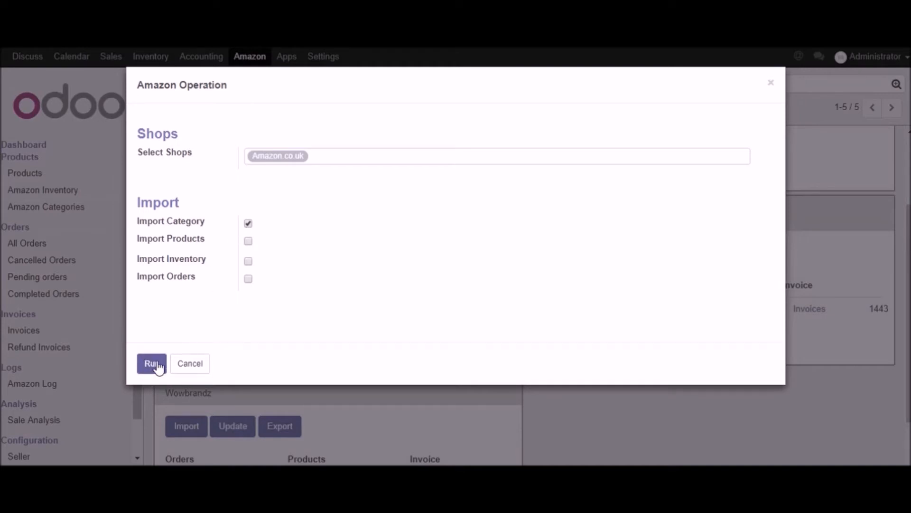
pyautogui.click(190, 373)
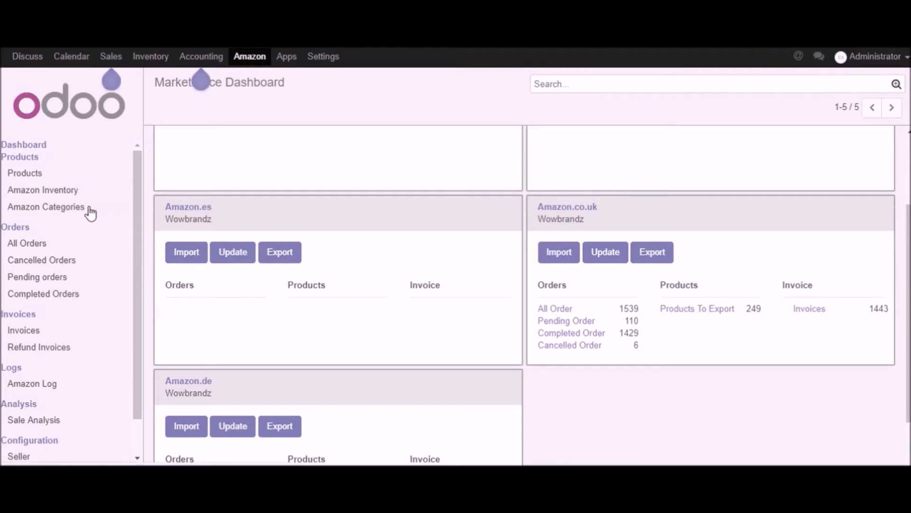
# Step: Browse the Amazon categories and open Business & Finance to review its parent category, Amazon category ID and shops
pyautogui.click(63, 210)
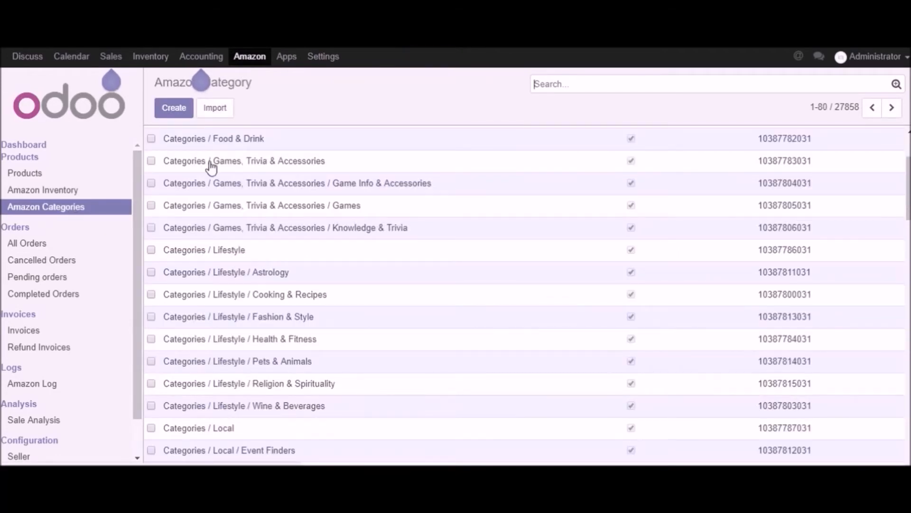
pyautogui.scroll(-3, 321, 312)
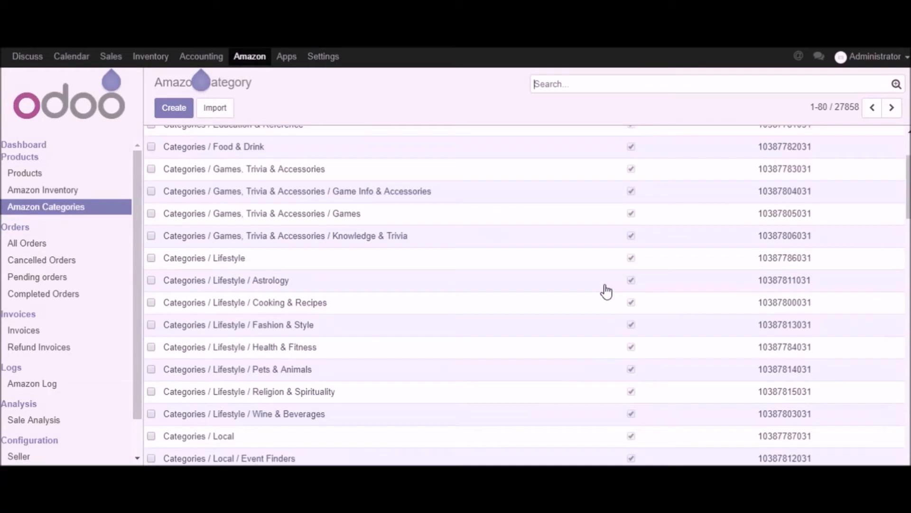
pyautogui.scroll(5, 603, 291)
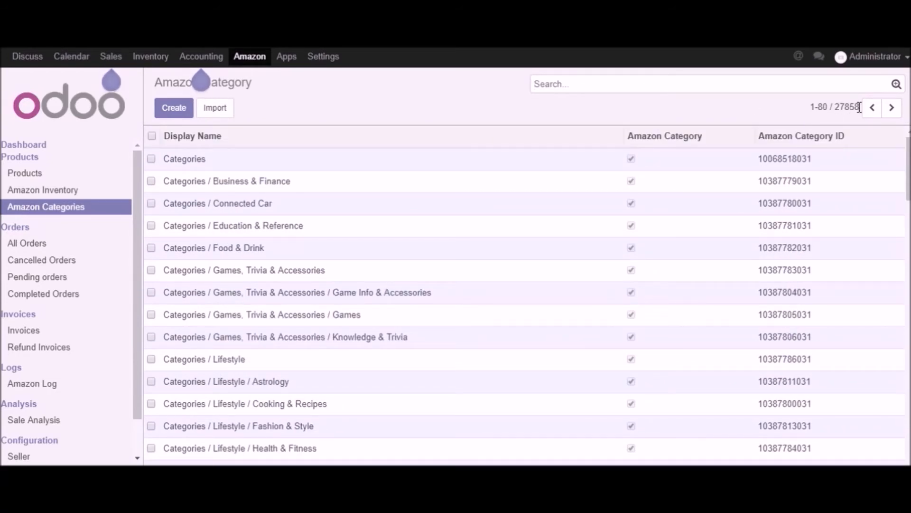
pyautogui.click(232, 185)
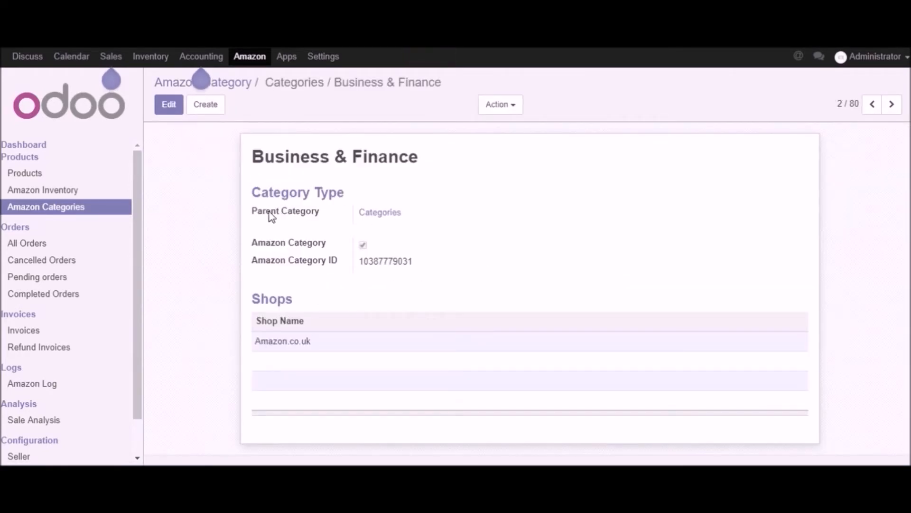
pyautogui.moveTo(252, 212); pyautogui.dragTo(453, 269)
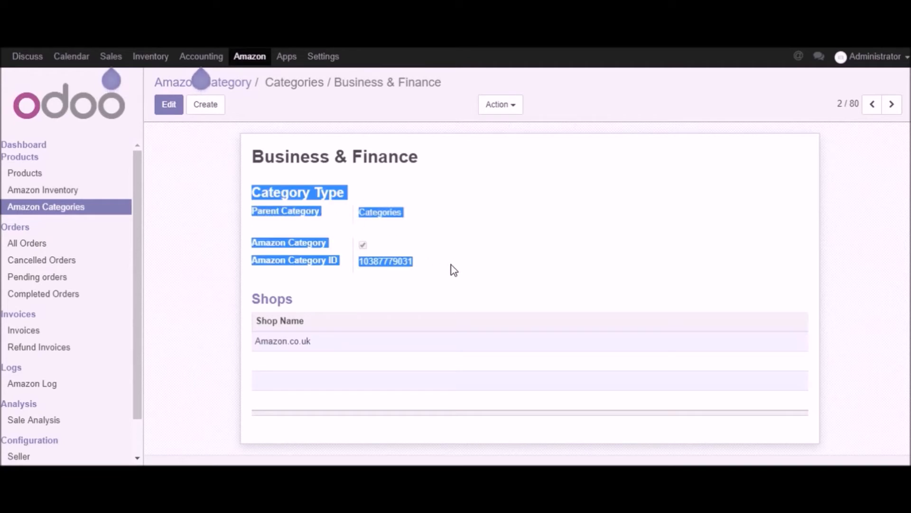
pyautogui.click(453, 270)
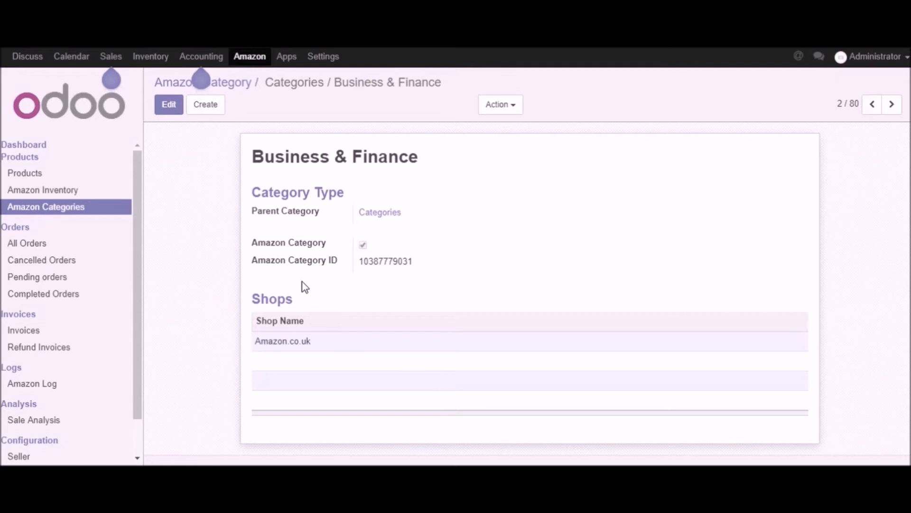
# Step: From the dashboard, open the Amazon.co.uk import operation, enable Import Products to review the last product import date option, and cancel
pyautogui.click(26, 147)
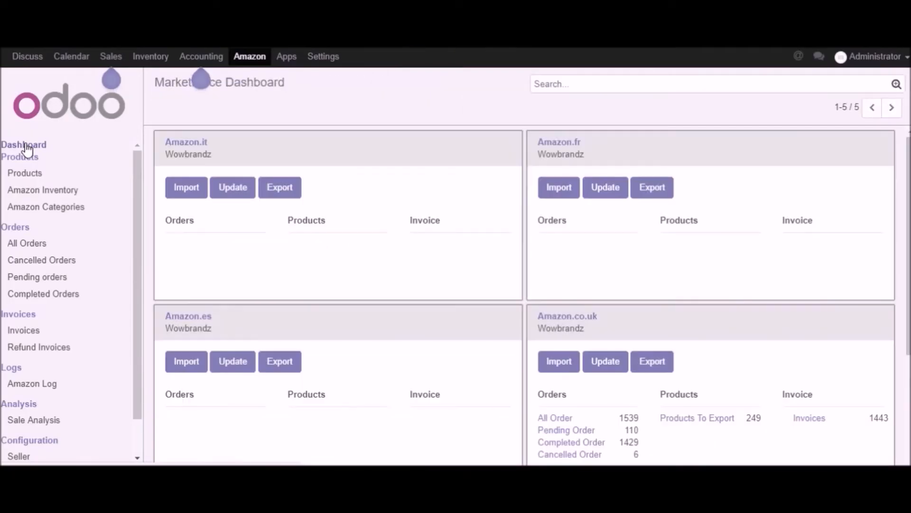
pyautogui.click(558, 364)
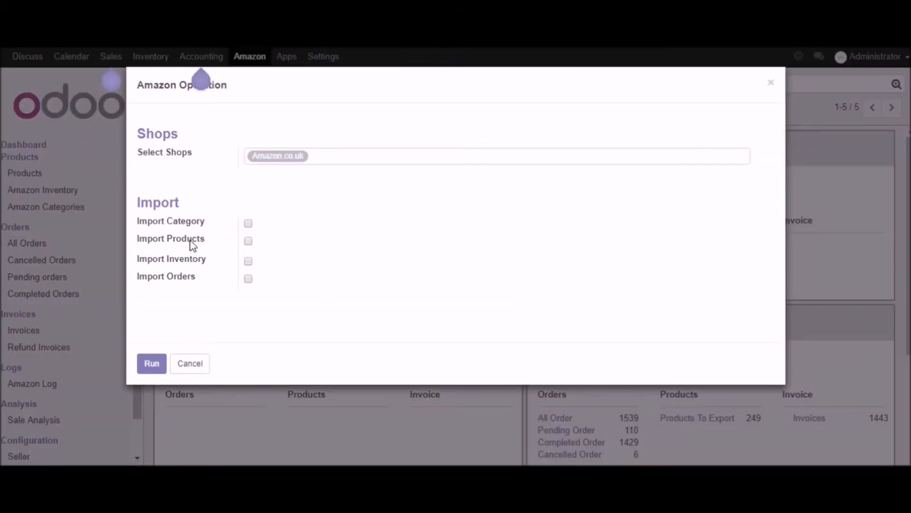
pyautogui.moveTo(205, 239); pyautogui.dragTo(137, 239)
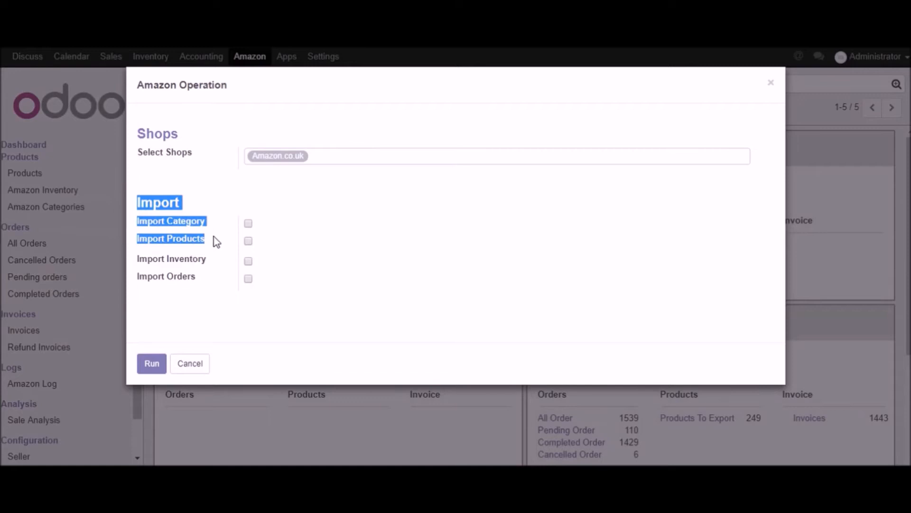
pyautogui.click(555, 255)
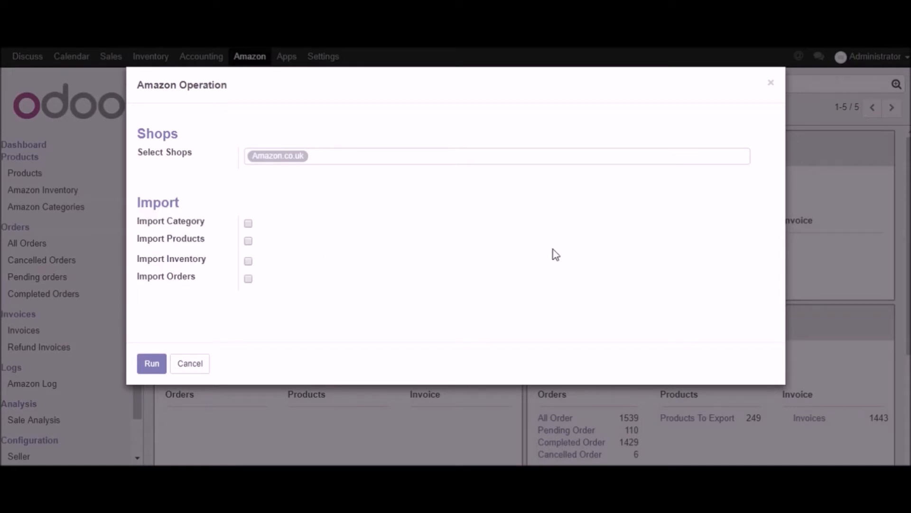
pyautogui.click(248, 241)
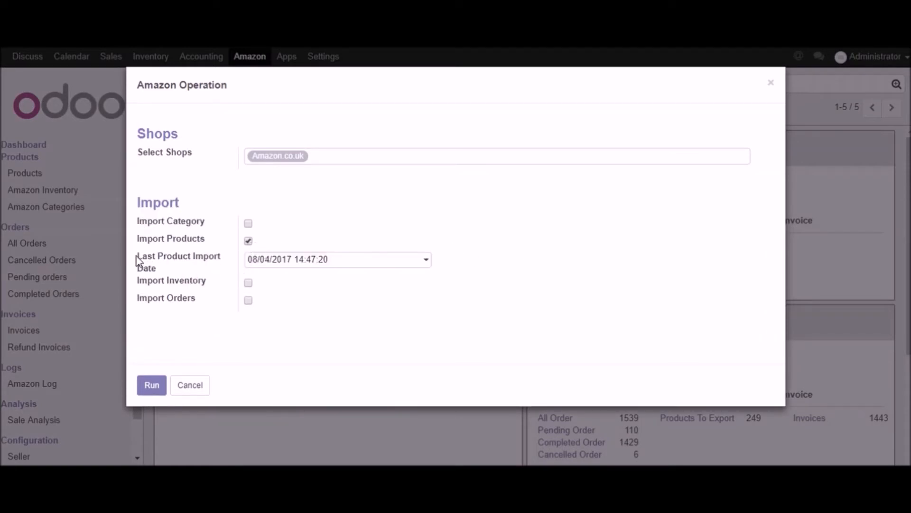
pyautogui.moveTo(138, 255); pyautogui.dragTo(178, 264)
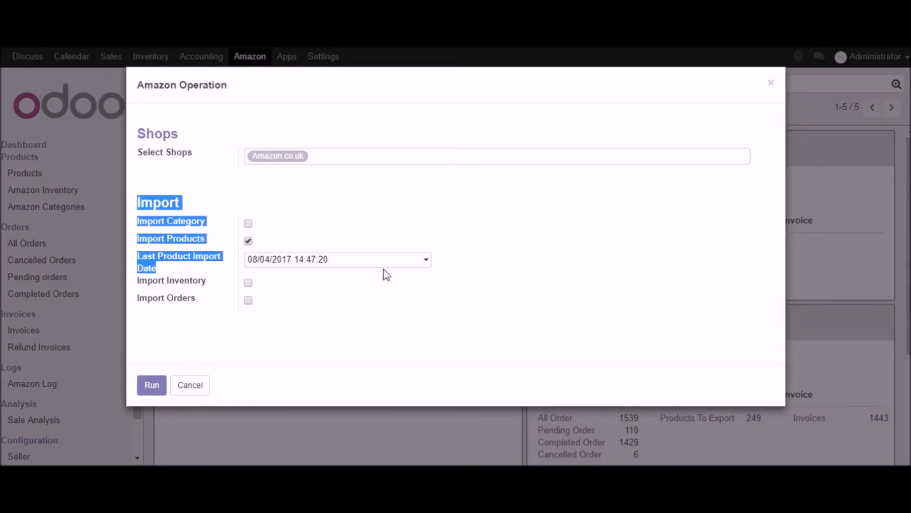
pyautogui.click(416, 276)
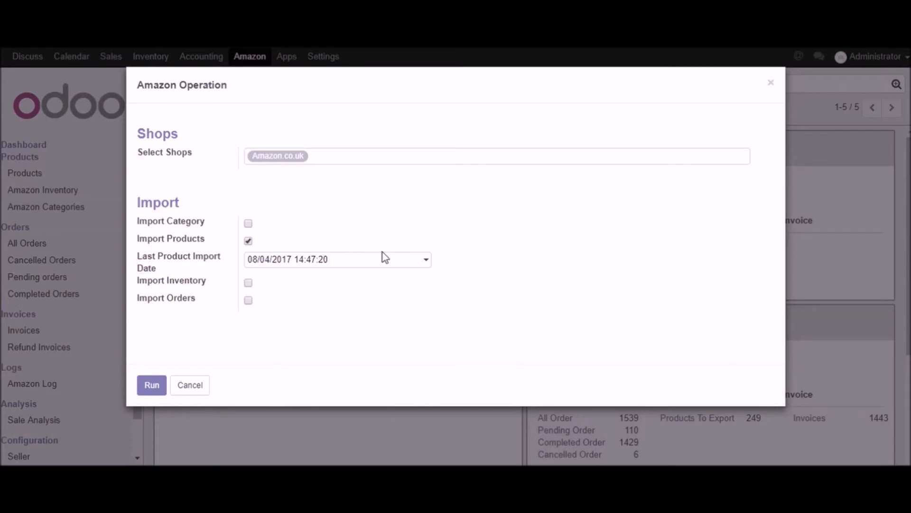
pyautogui.click(426, 260)
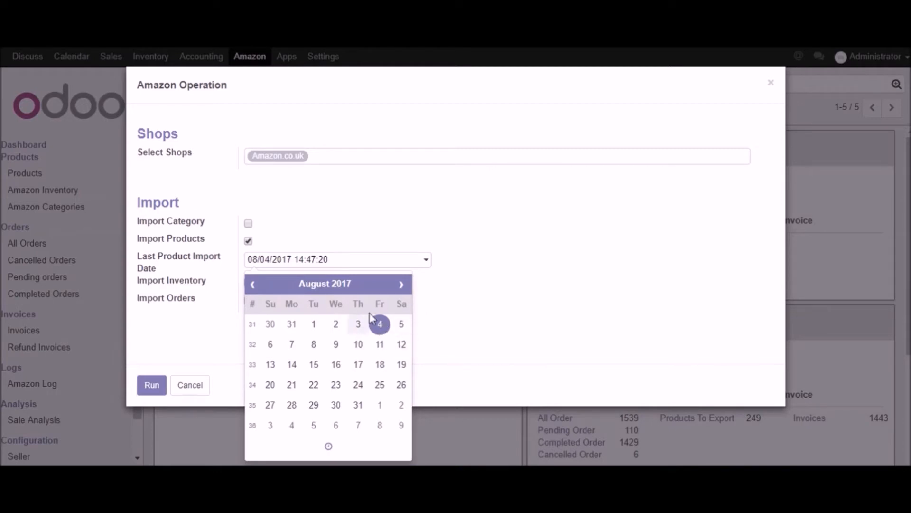
pyautogui.click(488, 264)
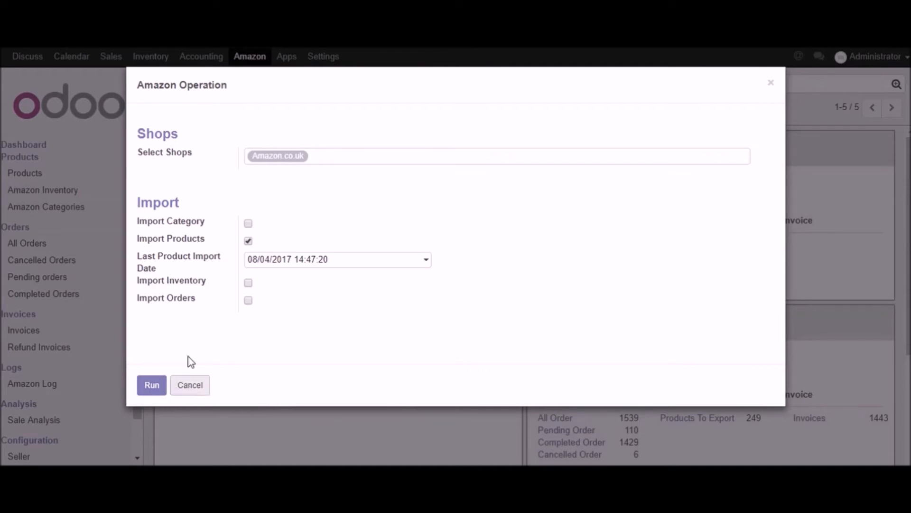
pyautogui.click(192, 385)
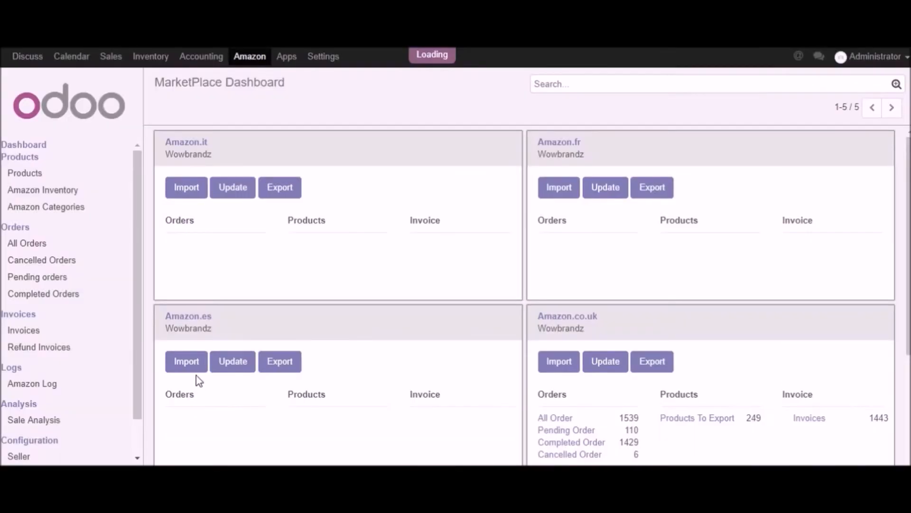
# Step: Browse the Amazon products list and show the products as image cards
pyautogui.click(28, 175)
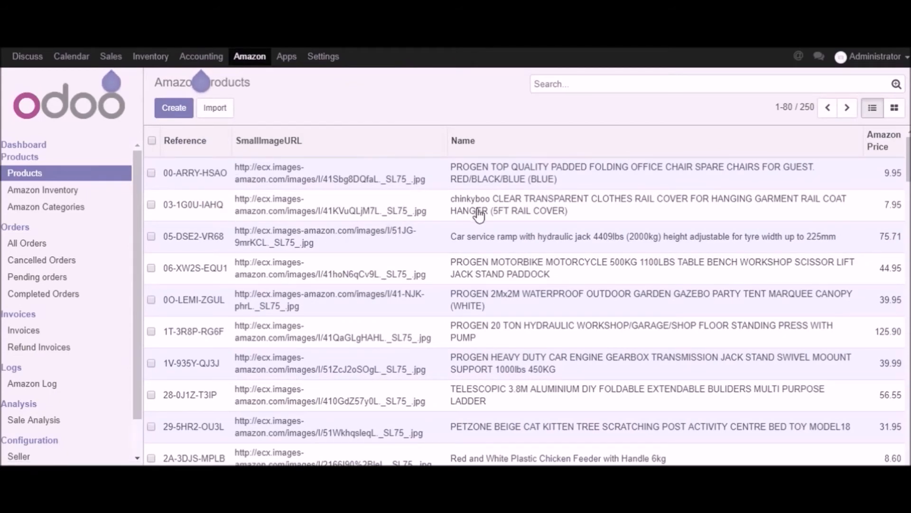
pyautogui.scroll(-10, 478, 209)
pyautogui.scroll(-7, 600, 222)
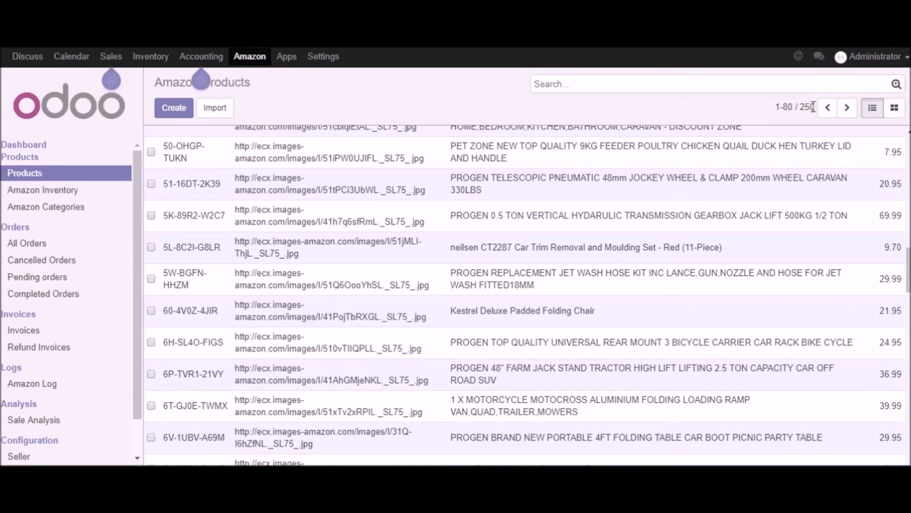
pyautogui.click(895, 109)
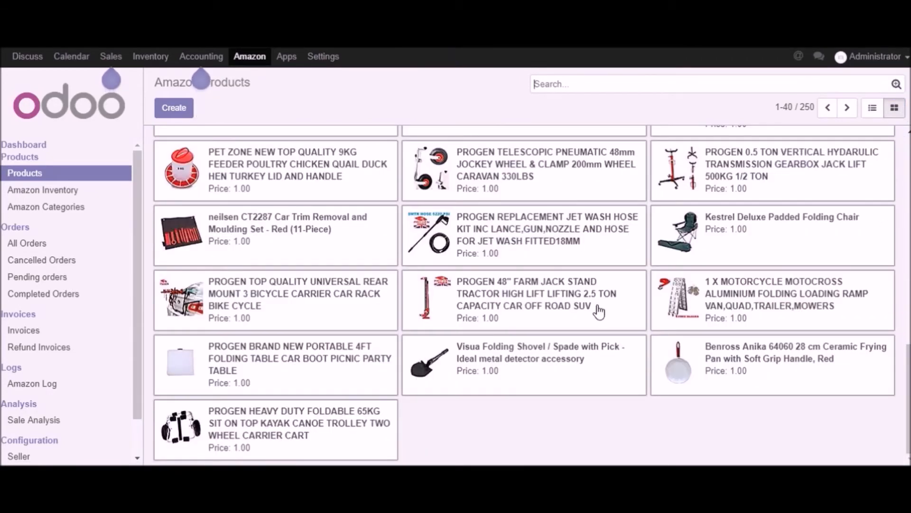
pyautogui.scroll(15, 598, 309)
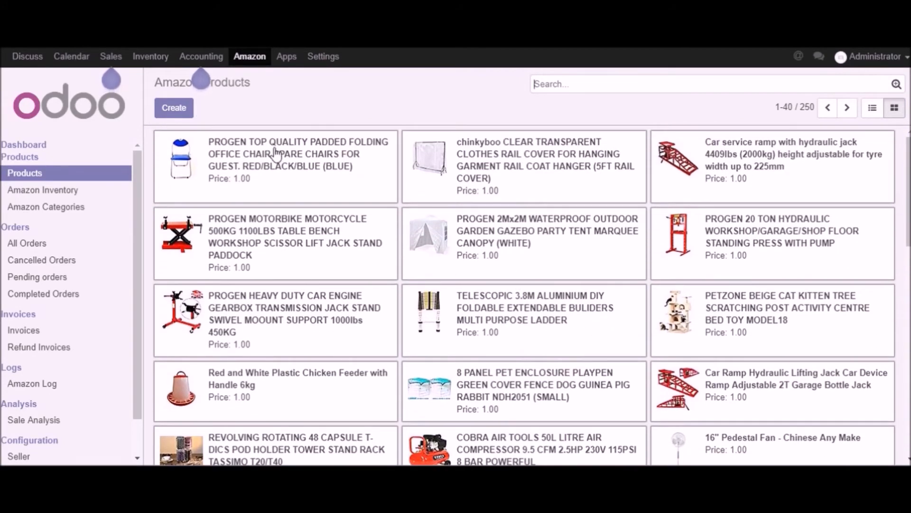
# Step: Open the blue PROGEN padded folding office chair product and review its name and general information
pyautogui.click(276, 154)
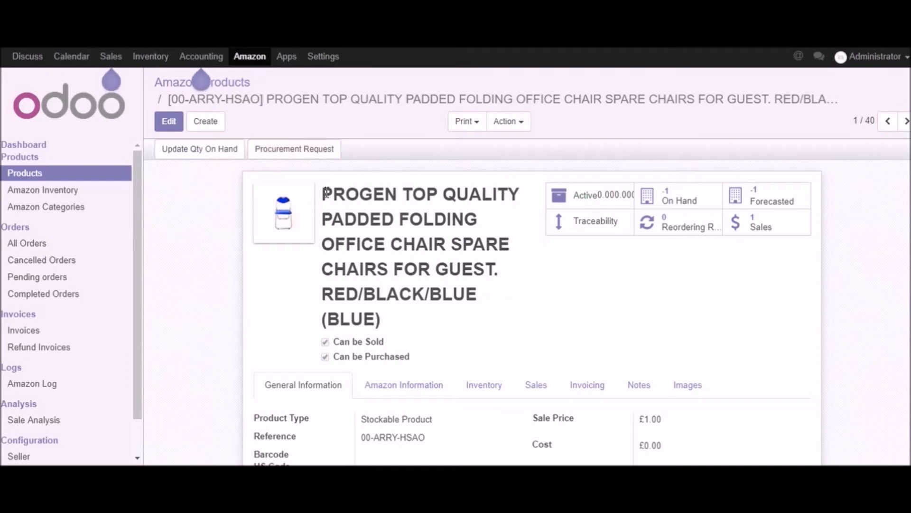
pyautogui.moveTo(327, 192); pyautogui.dragTo(507, 284)
pyautogui.scroll(-2, 533, 301)
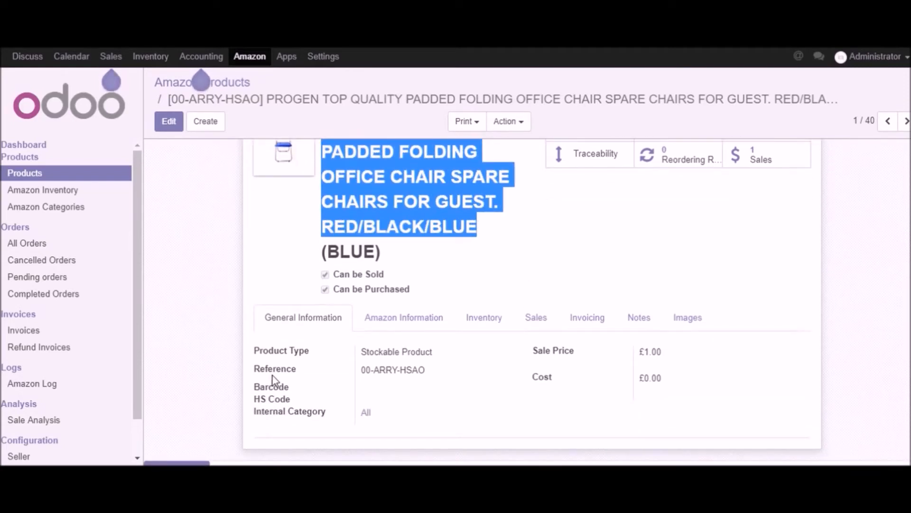
pyautogui.moveTo(245, 351); pyautogui.dragTo(679, 420)
pyautogui.click(686, 419)
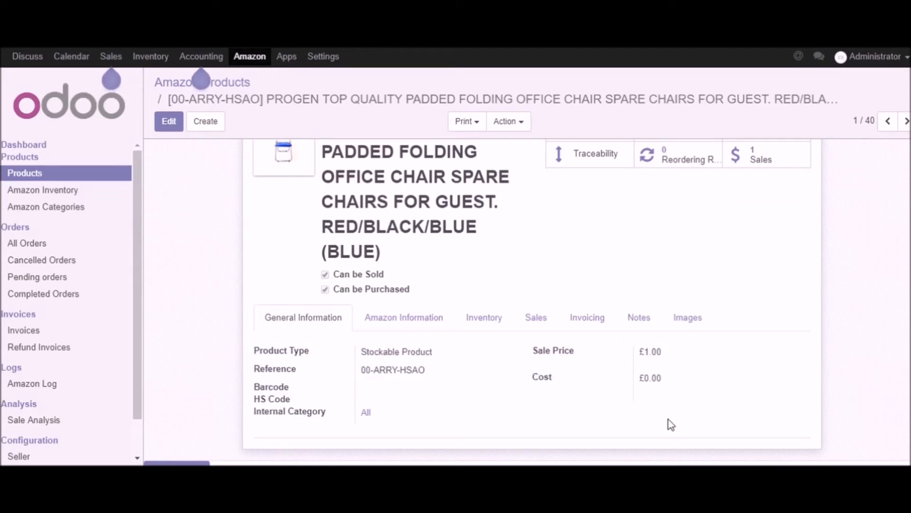
# Step: Show the chair's Amazon attributes and examine its category, label, color, studio and publisher
pyautogui.click(414, 323)
pyautogui.scroll(-3, 637, 377)
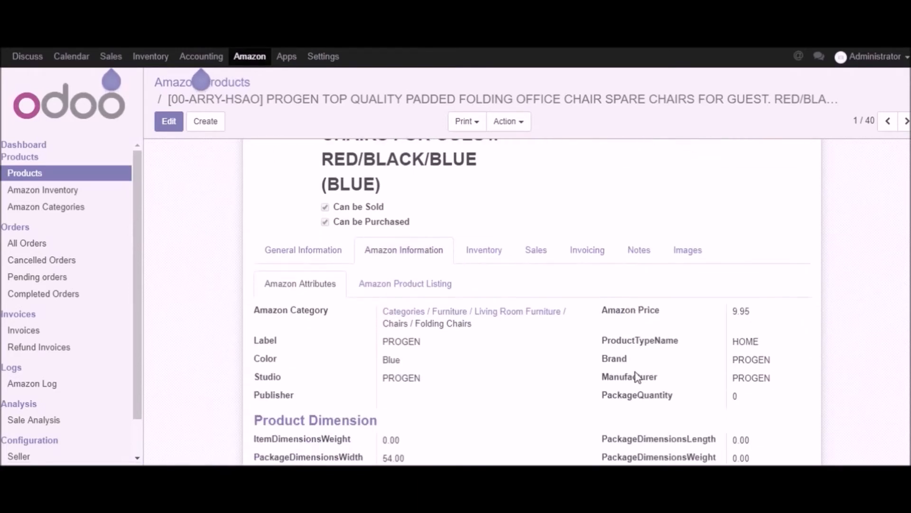
pyautogui.scroll(-3, 637, 377)
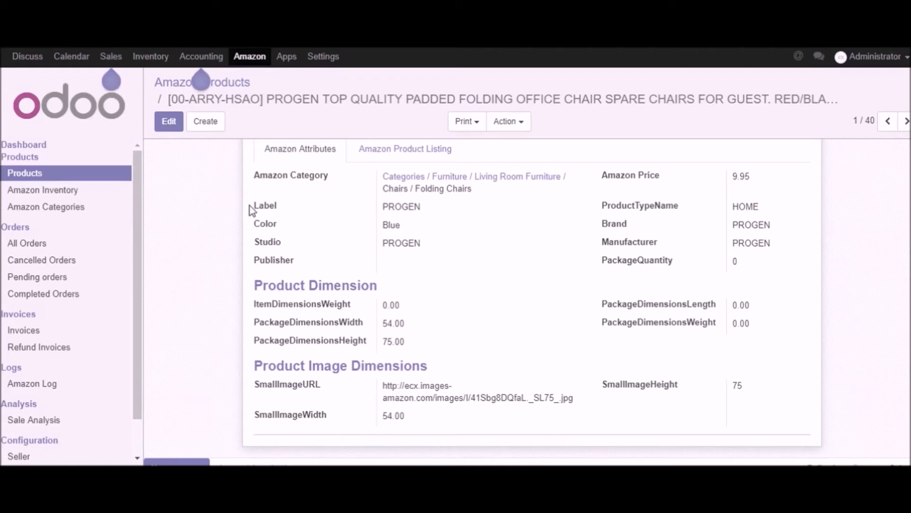
pyautogui.moveTo(255, 205); pyautogui.dragTo(313, 204)
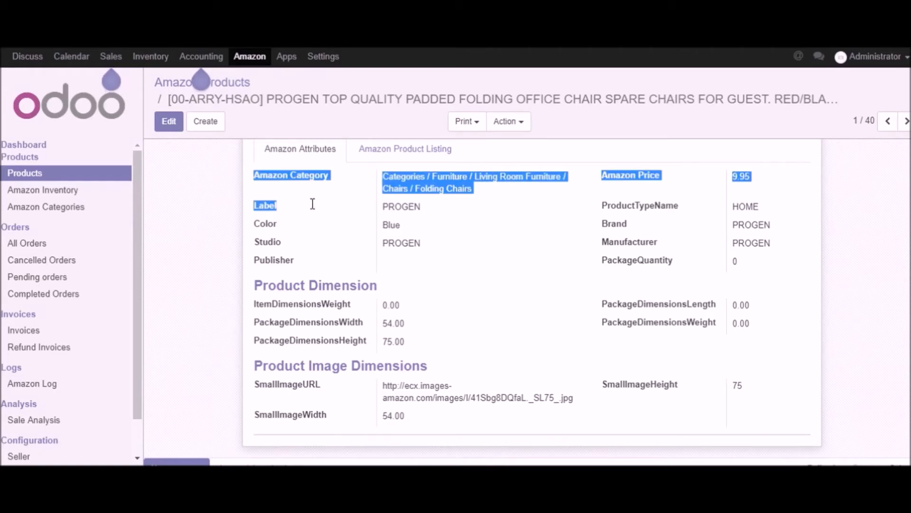
pyautogui.doubleClick(275, 226)
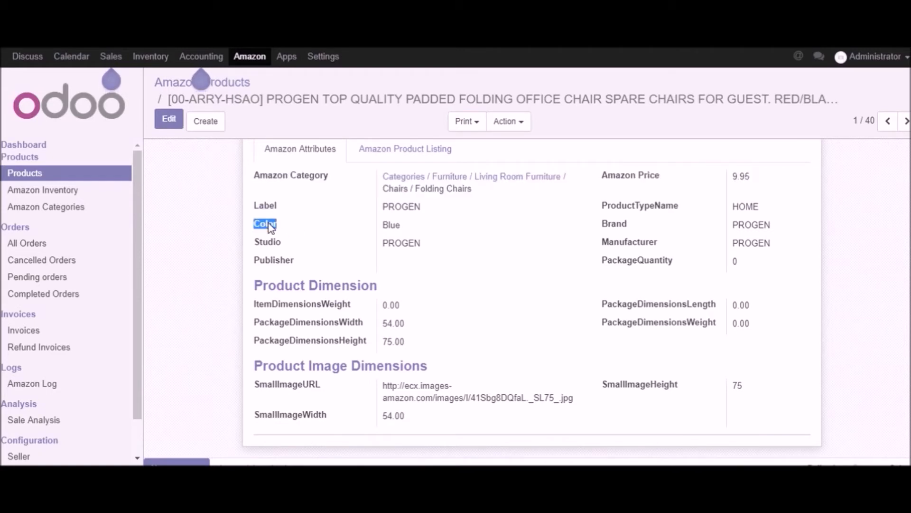
pyautogui.doubleClick(278, 240)
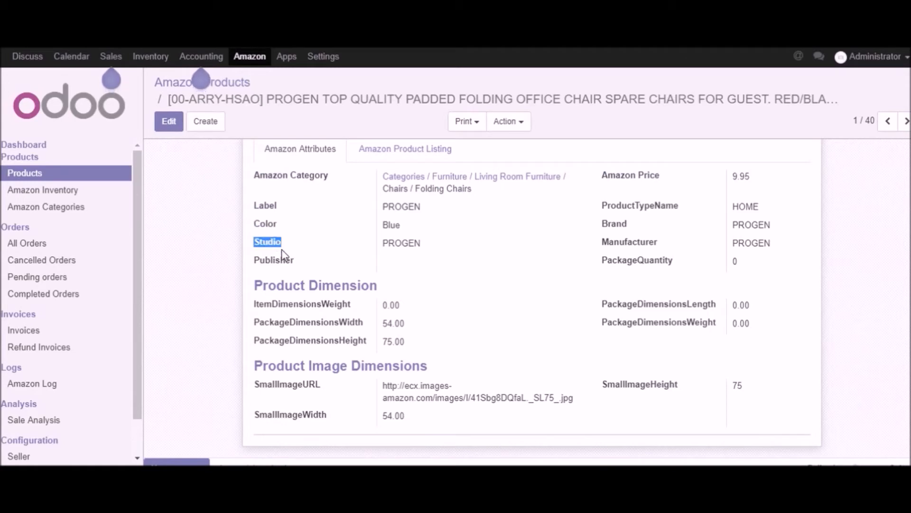
pyautogui.doubleClick(287, 261)
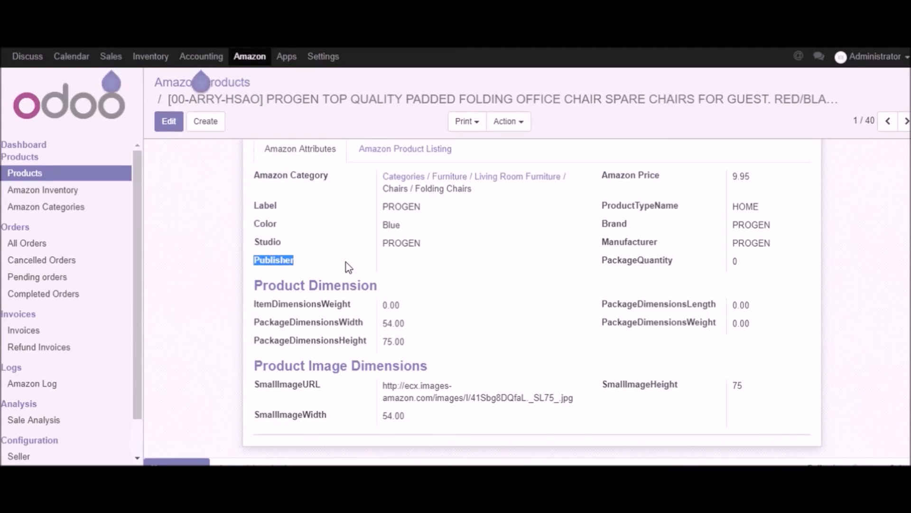
# Step: Examine the chair's Amazon price, product type name, brand, manufacturer and package quantity
pyautogui.doubleClick(623, 176)
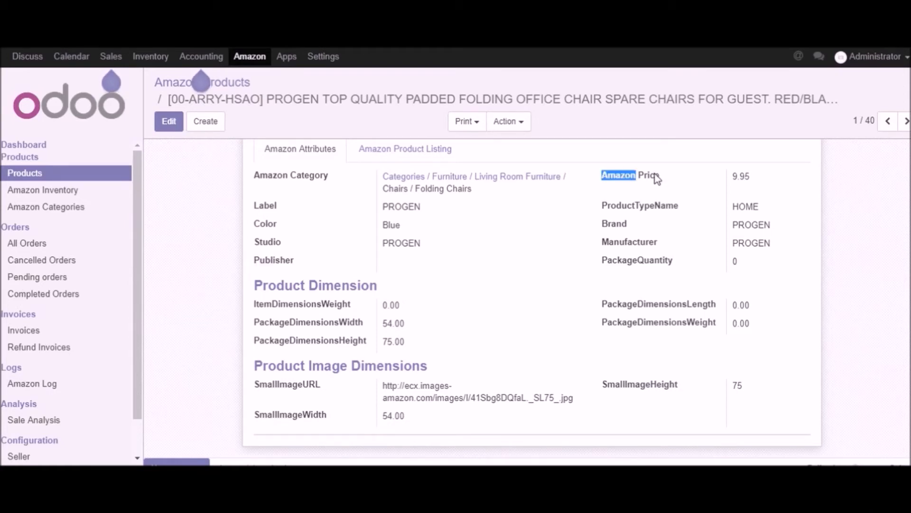
pyautogui.doubleClick(654, 176)
pyautogui.doubleClick(634, 206)
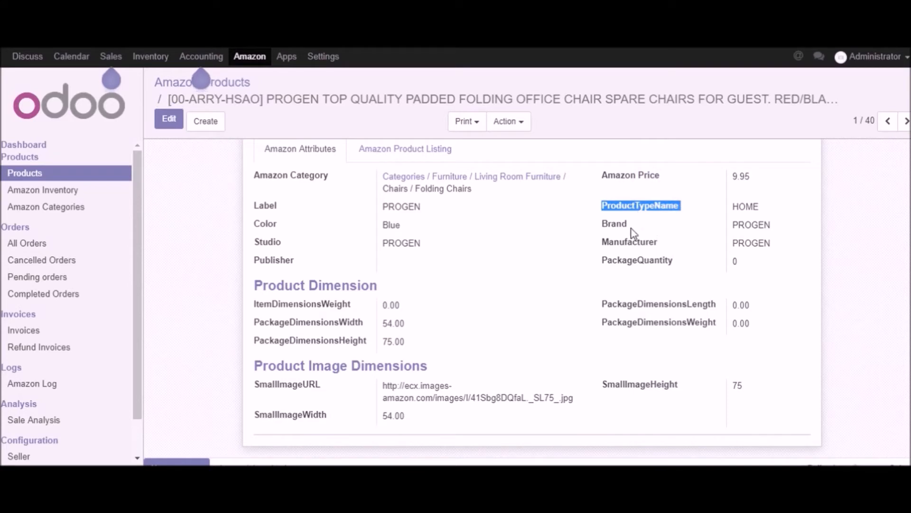
pyautogui.doubleClick(610, 226)
pyautogui.click(623, 246)
pyautogui.doubleClick(623, 246)
pyautogui.doubleClick(627, 261)
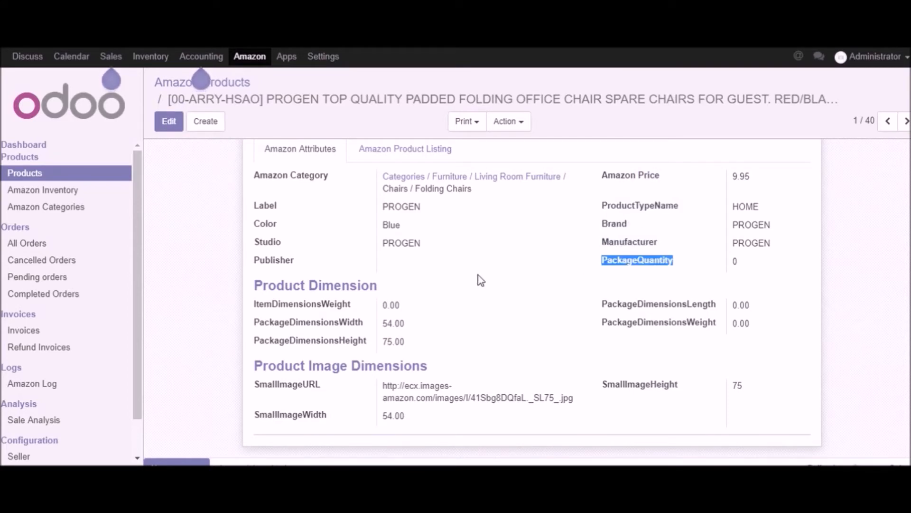
# Step: Examine the chair's Product Dimension section, covering item weight and package width, height, length and weight
pyautogui.moveTo(255, 288)
pyautogui.mouseDown()
pyautogui.moveTo(365, 285)
pyautogui.moveTo(254, 285)
pyautogui.mouseUp()
pyautogui.click(381, 285)
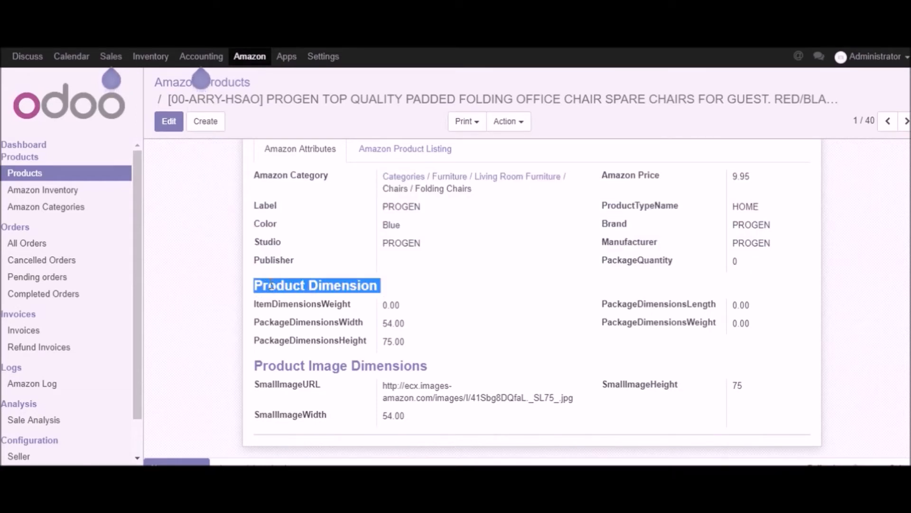
pyautogui.moveTo(256, 311); pyautogui.dragTo(419, 342)
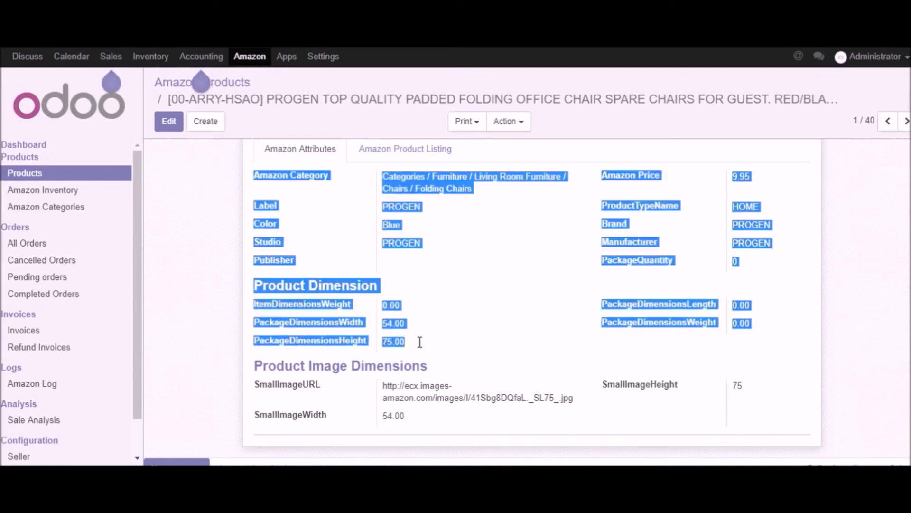
pyautogui.click(433, 344)
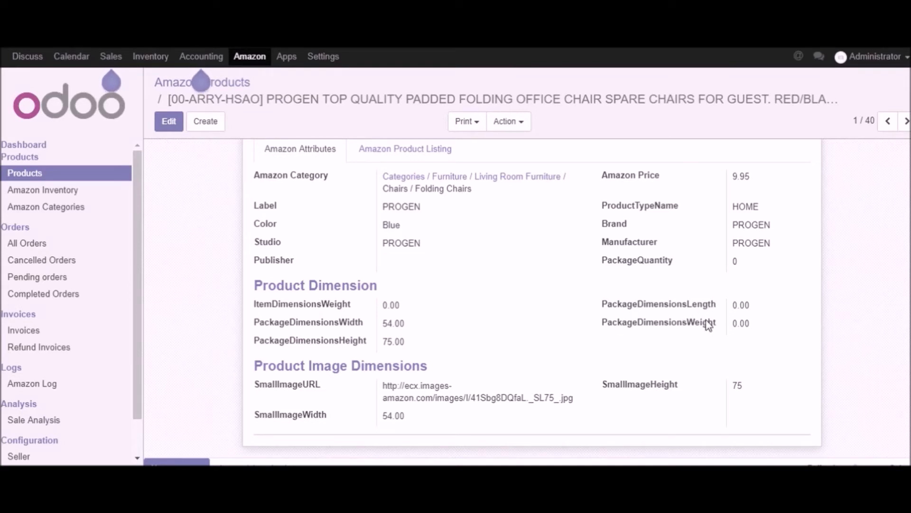
# Step: Examine the chair's Product Image Dimensions section, covering the small image URL, width and height
pyautogui.moveTo(255, 362); pyautogui.dragTo(435, 367)
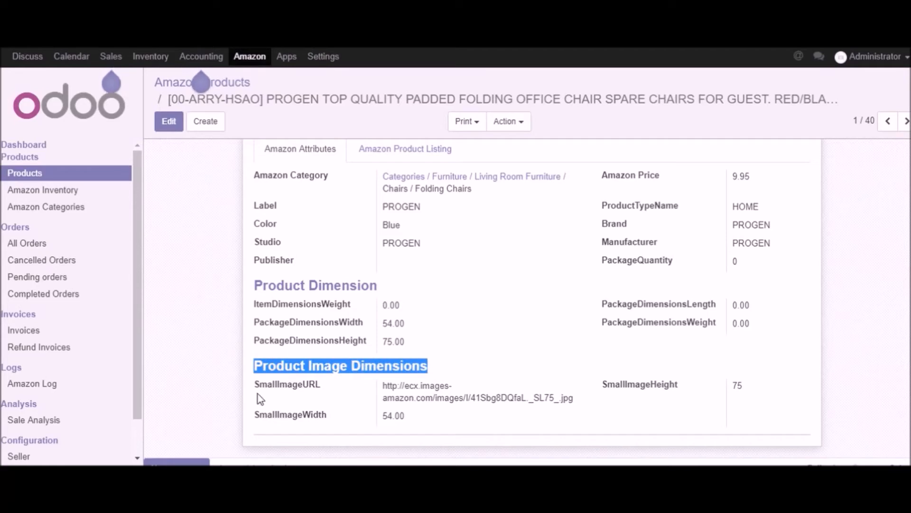
pyautogui.moveTo(253, 385); pyautogui.dragTo(329, 383)
pyautogui.click(349, 390)
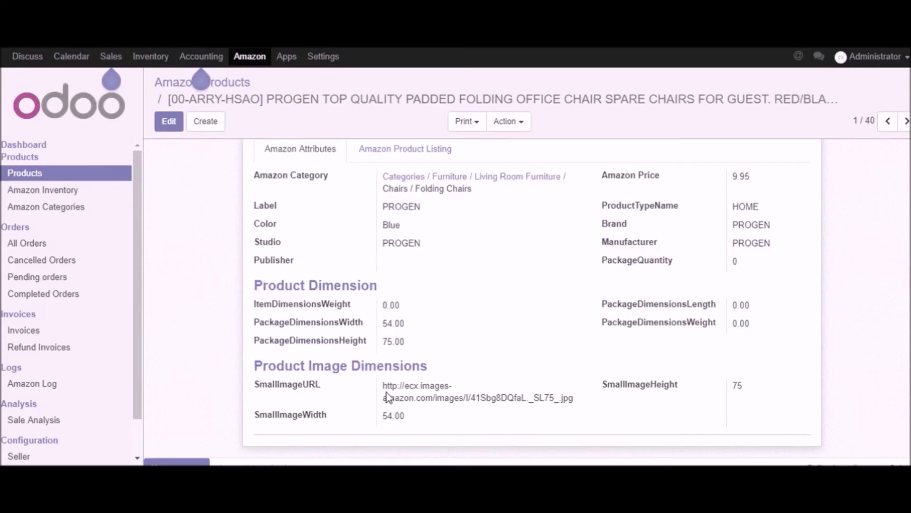
pyautogui.moveTo(384, 390); pyautogui.dragTo(585, 405)
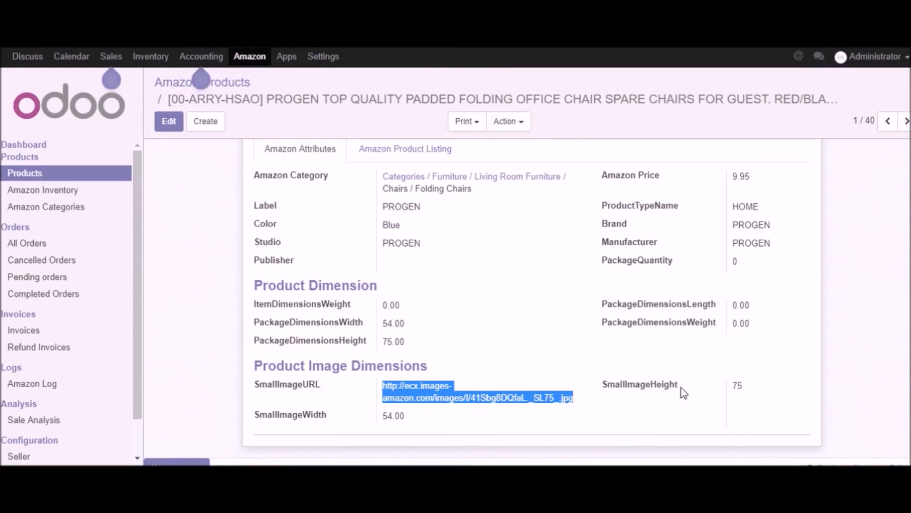
# Step: Show the chair's Amazon product listing and examine the listed product name, quantity and price
pyautogui.scroll(2, 655, 392)
pyautogui.scroll(-2, 673, 387)
pyautogui.scroll(2, 673, 387)
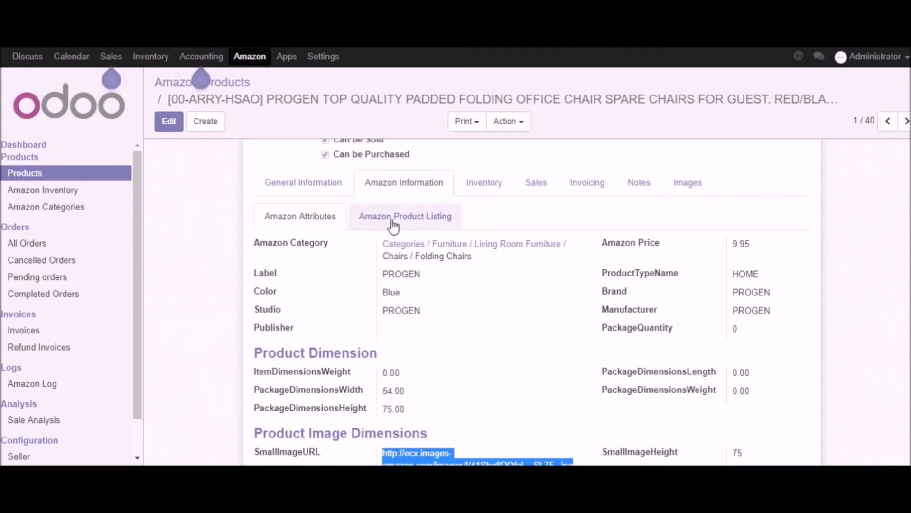
pyautogui.click(392, 220)
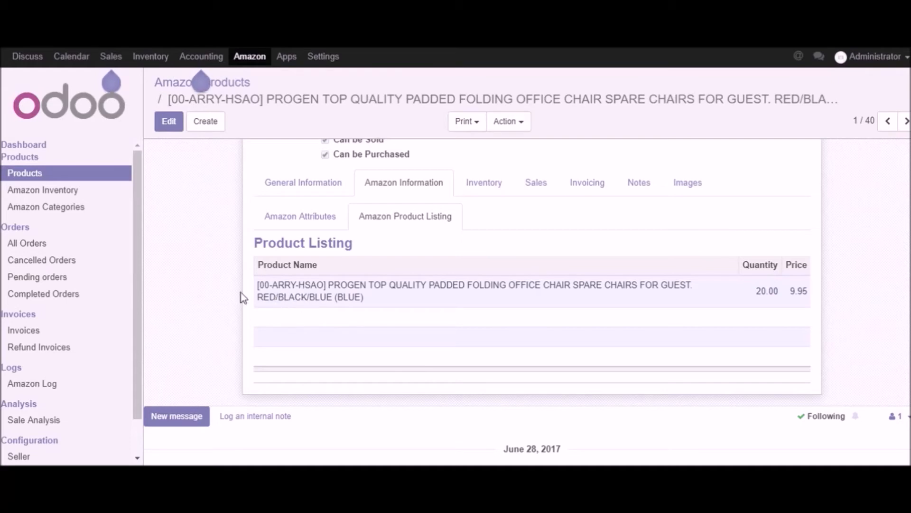
pyautogui.moveTo(257, 285); pyautogui.dragTo(391, 299)
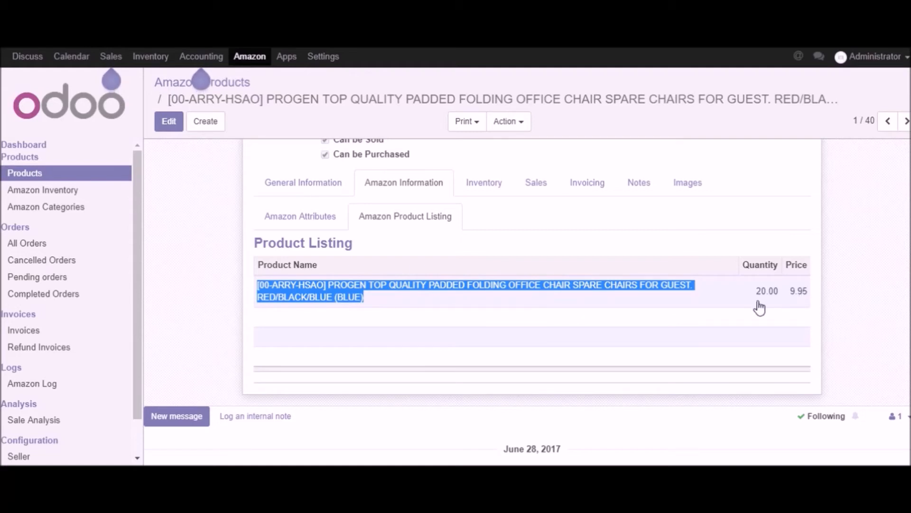
# Step: Open the chair's listing entry, examine its shop, name, title, SKU, ASIN, price and quantity, and close it
pyautogui.click(481, 292)
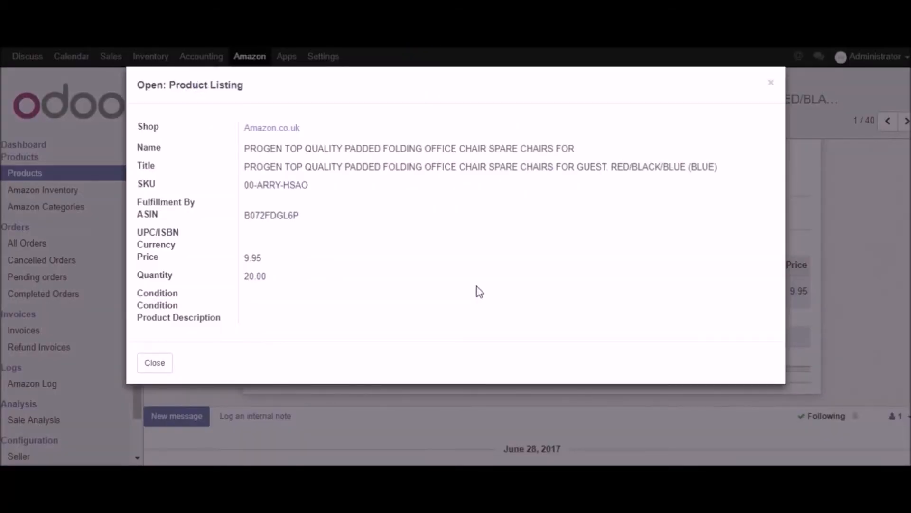
pyautogui.moveTo(183, 127); pyautogui.dragTo(337, 244)
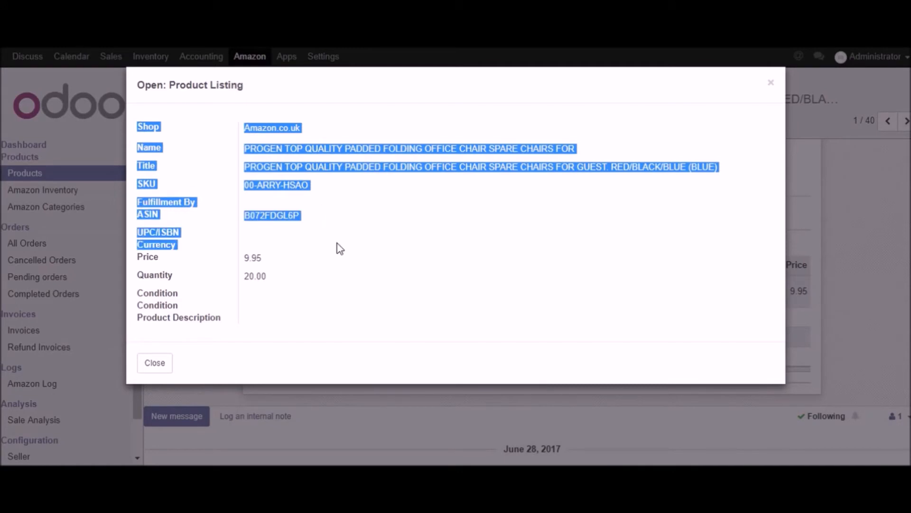
pyautogui.click(340, 248)
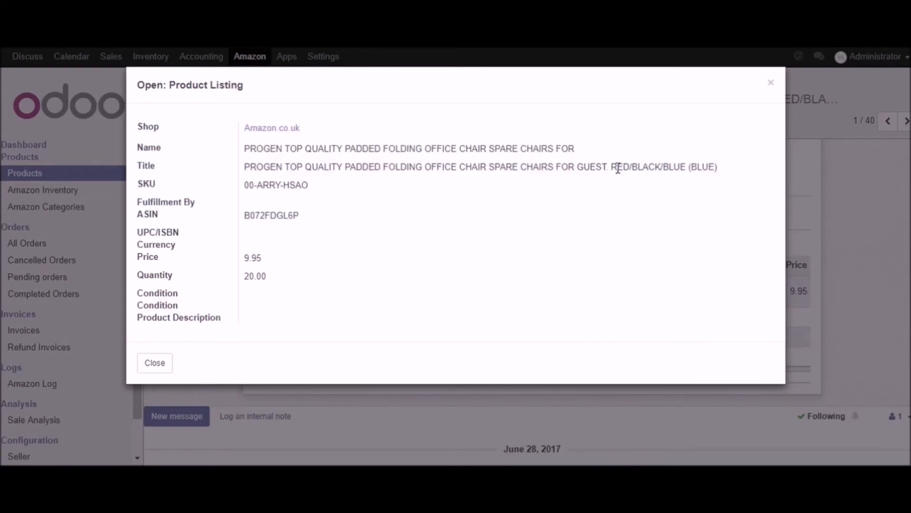
pyautogui.moveTo(610, 168); pyautogui.dragTo(694, 174)
pyautogui.click(648, 193)
pyautogui.moveTo(275, 277); pyautogui.dragTo(202, 284)
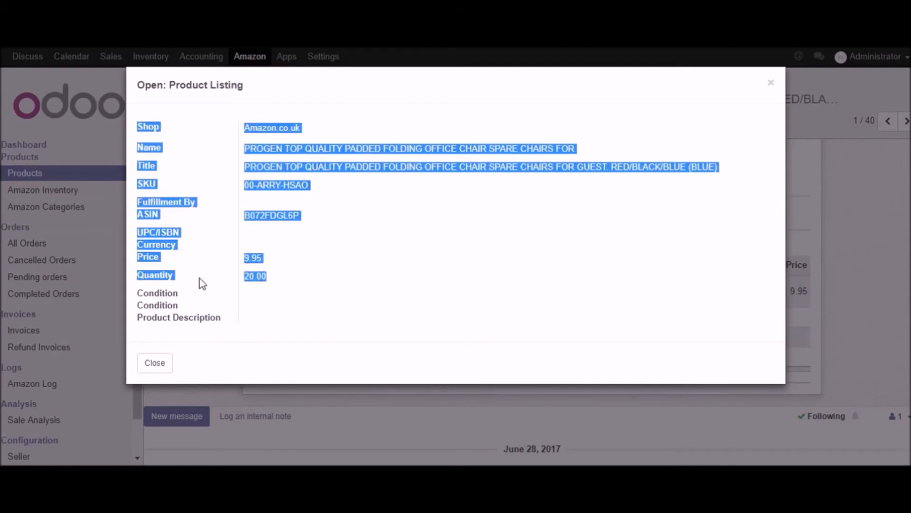
pyautogui.click(311, 297)
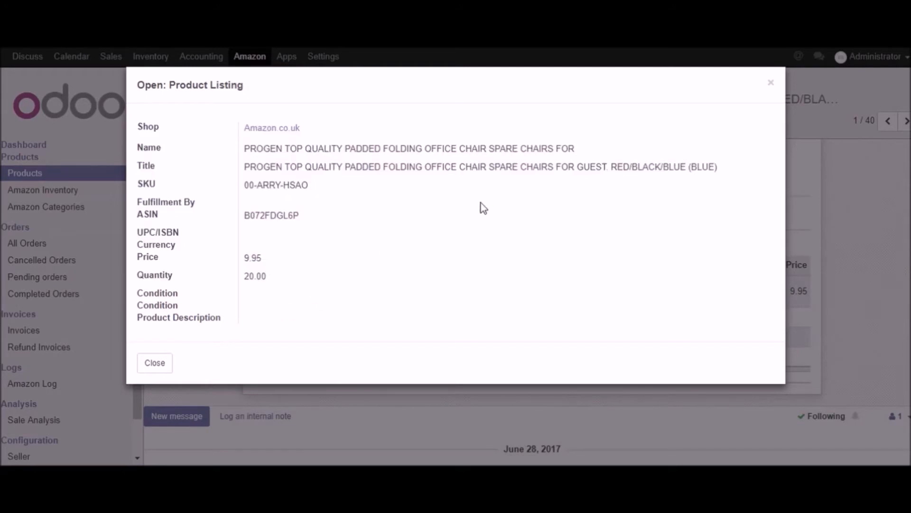
pyautogui.click(771, 84)
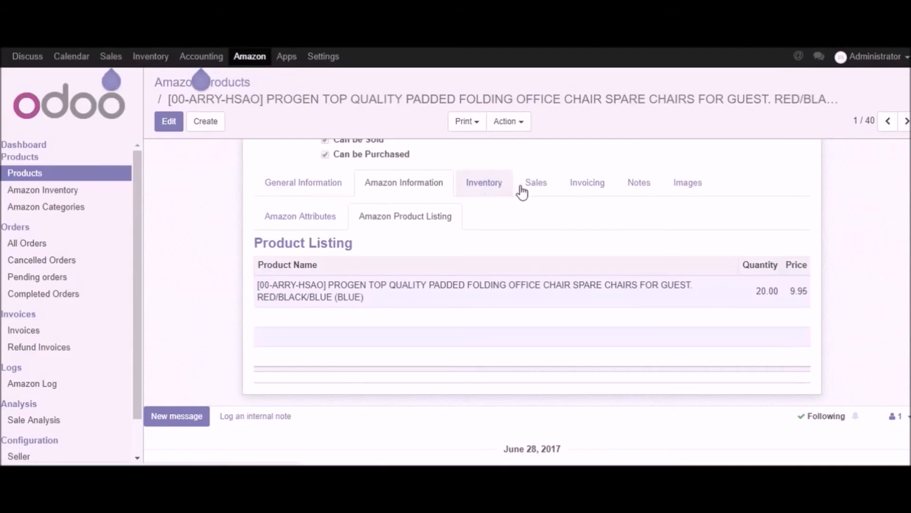
# Step: Show the chair's Images section and check the product picture at the head of the record
pyautogui.click(691, 184)
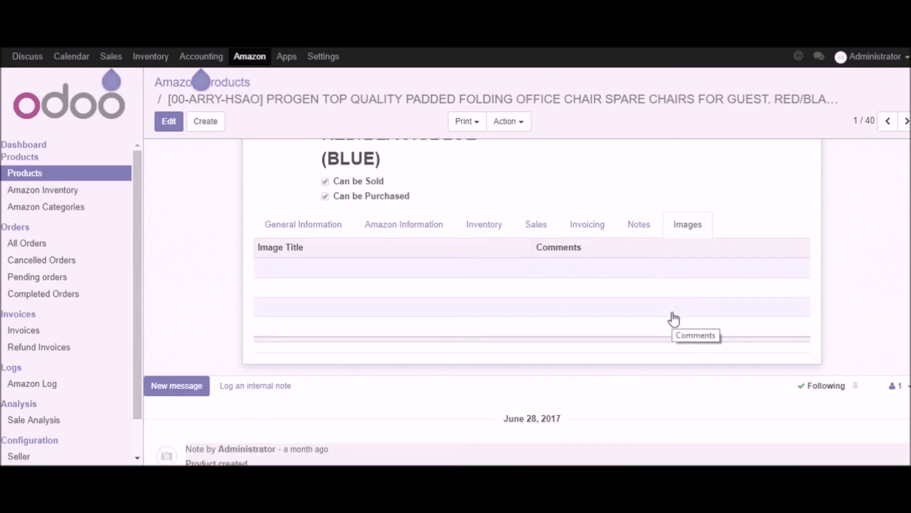
pyautogui.scroll(3, 451, 296)
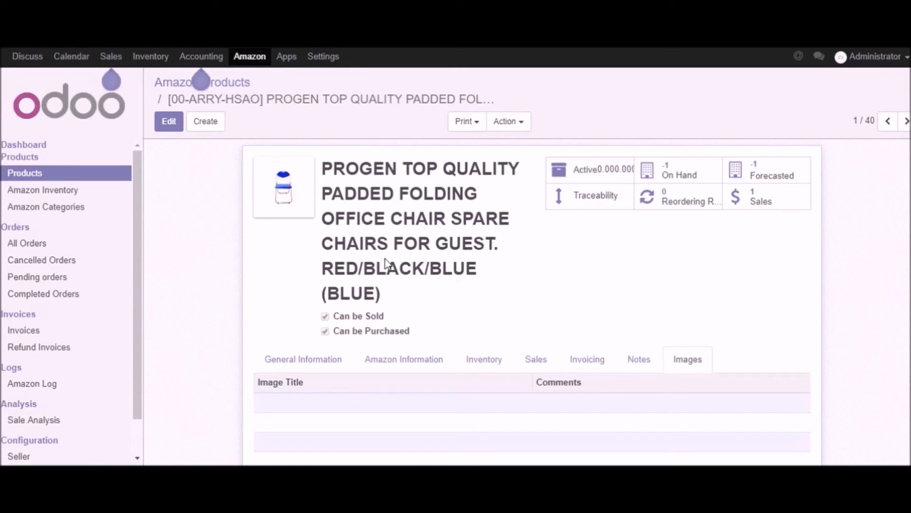
pyautogui.moveTo(275, 215)
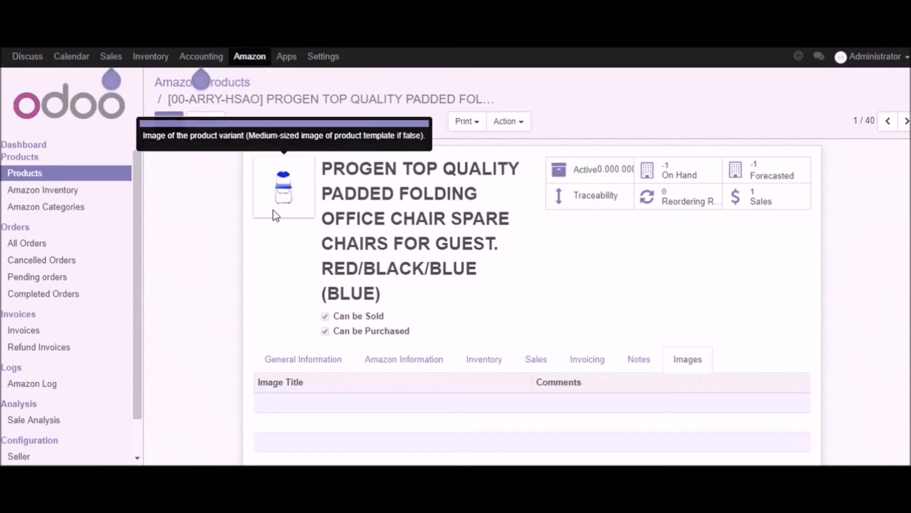
# Step: From the marketplace dashboard, open the Amazon.co.uk import operation, select Import Inventory and cancel without running it
pyautogui.click(20, 148)
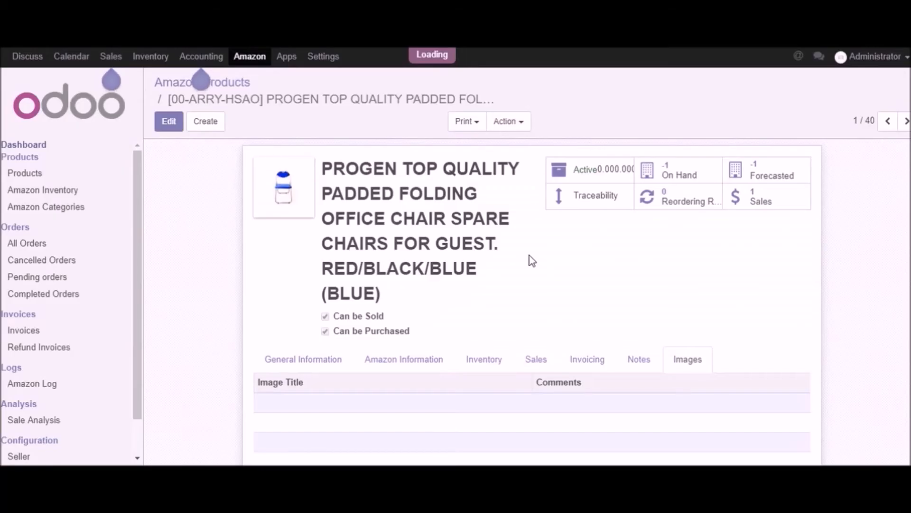
pyautogui.scroll(-2, 619, 295)
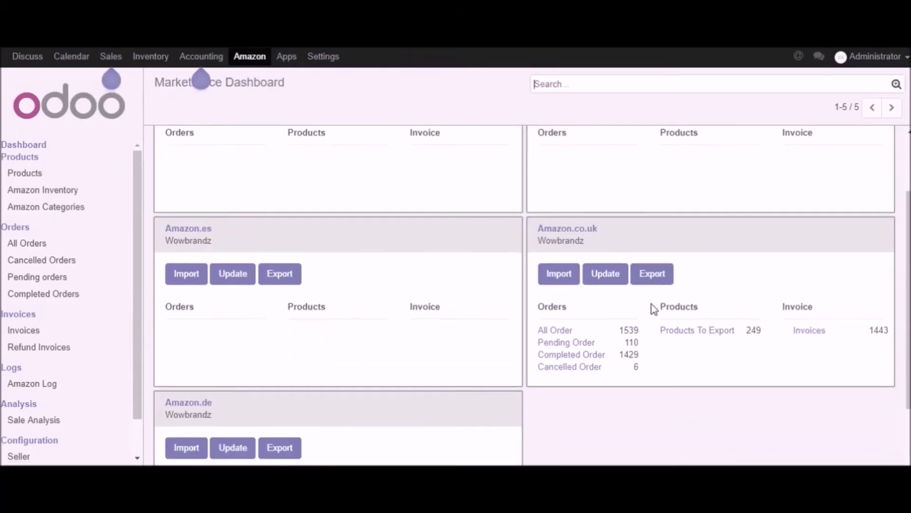
pyautogui.click(547, 271)
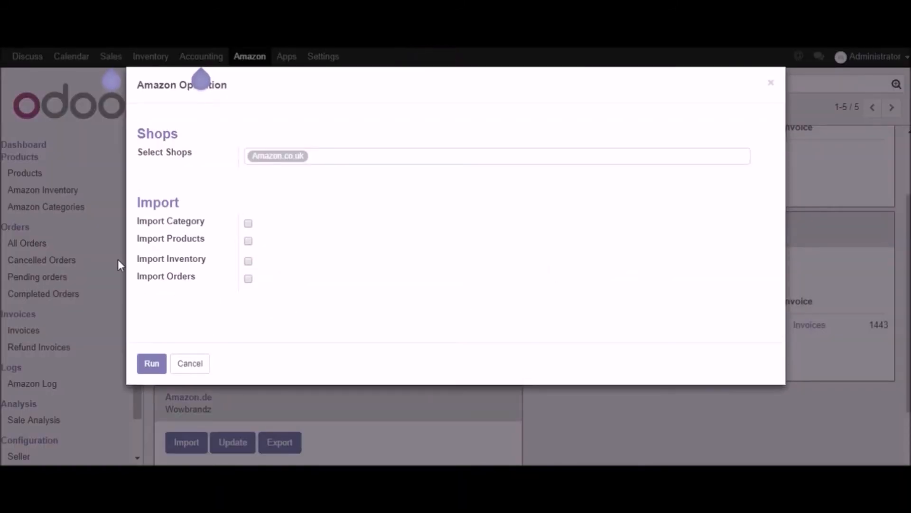
pyautogui.moveTo(143, 262); pyautogui.dragTo(206, 264)
pyautogui.click(207, 260)
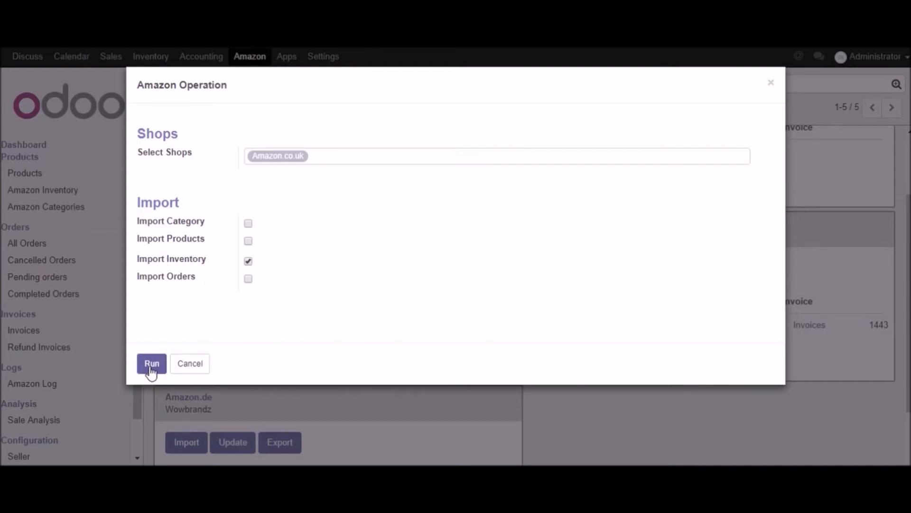
pyautogui.click(189, 365)
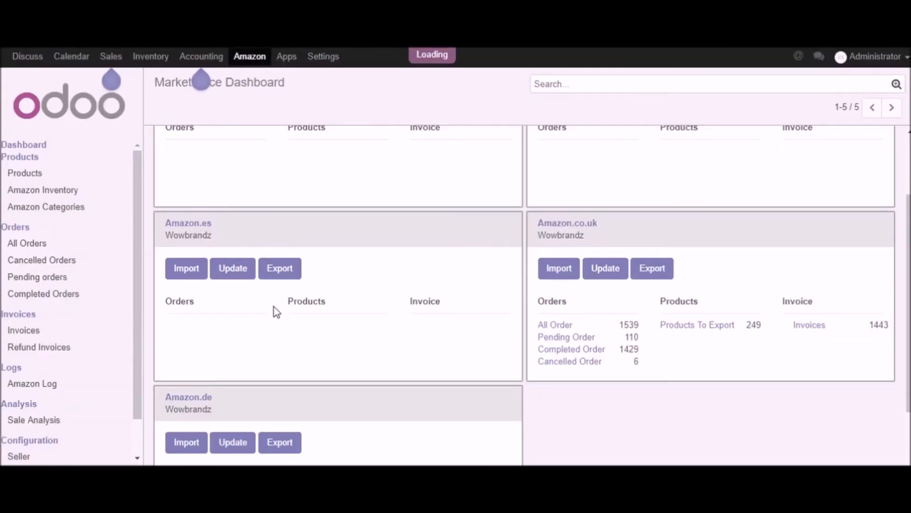
# Step: Open the Amazon Inventory list and examine the products' quantities and prices
pyautogui.click(37, 191)
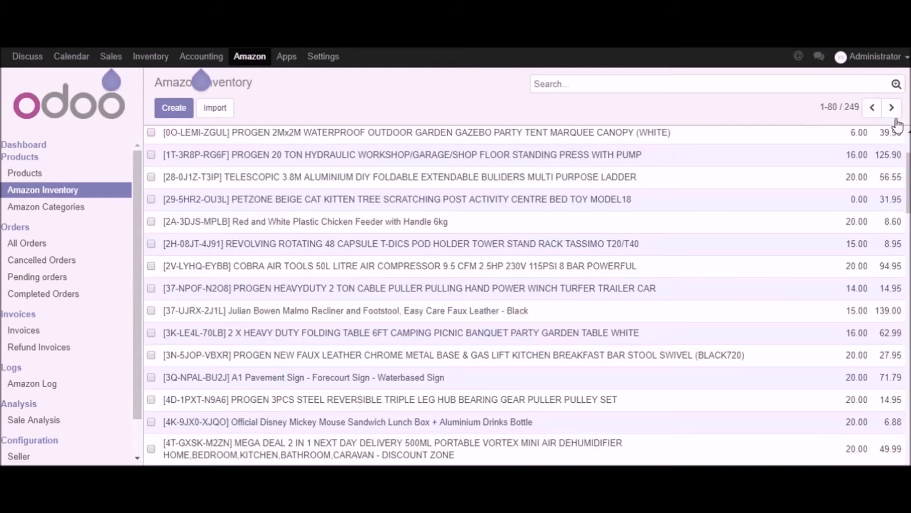
pyautogui.scroll(3, 884, 156)
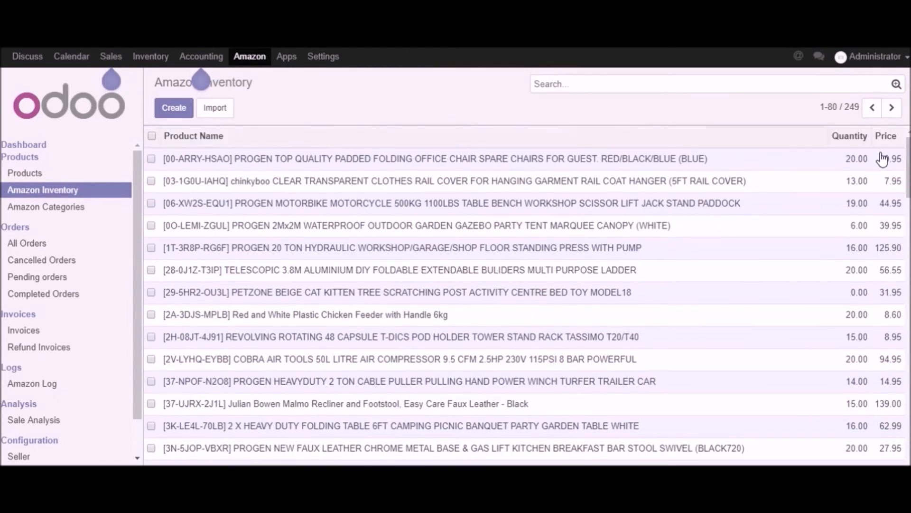
pyautogui.moveTo(827, 142); pyautogui.dragTo(882, 392)
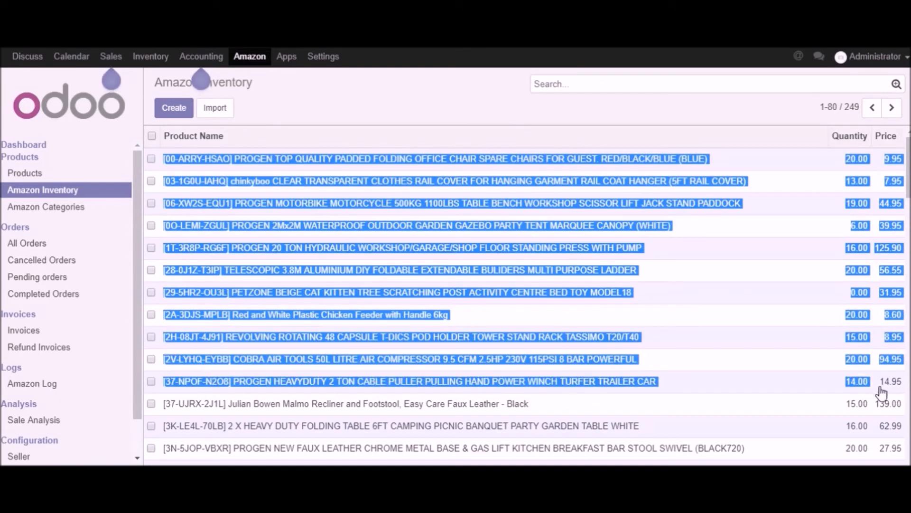
pyautogui.click(785, 112)
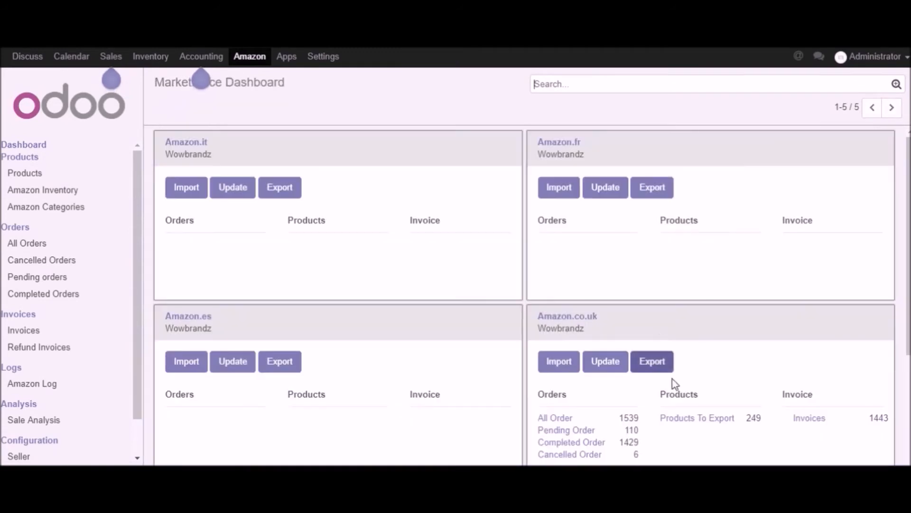
# Step: Open the Amazon.co.uk import operation from the marketplace dashboard and enable Import Orders
pyautogui.click(571, 369)
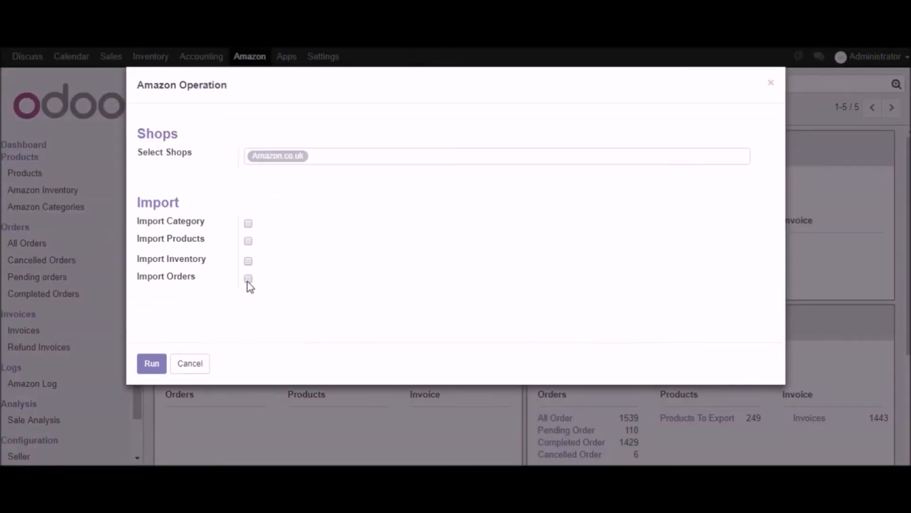
pyautogui.click(248, 279)
pyautogui.moveTo(160, 303); pyautogui.dragTo(141, 298)
pyautogui.click(200, 309)
pyautogui.click(188, 309)
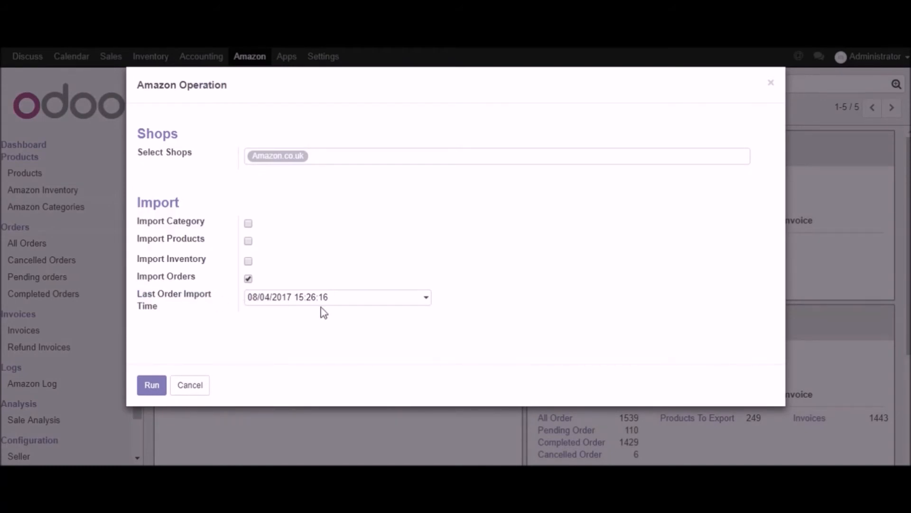
# Step: Check the date and time choices for the Last Order Import Time and run the order import
pyautogui.click(426, 302)
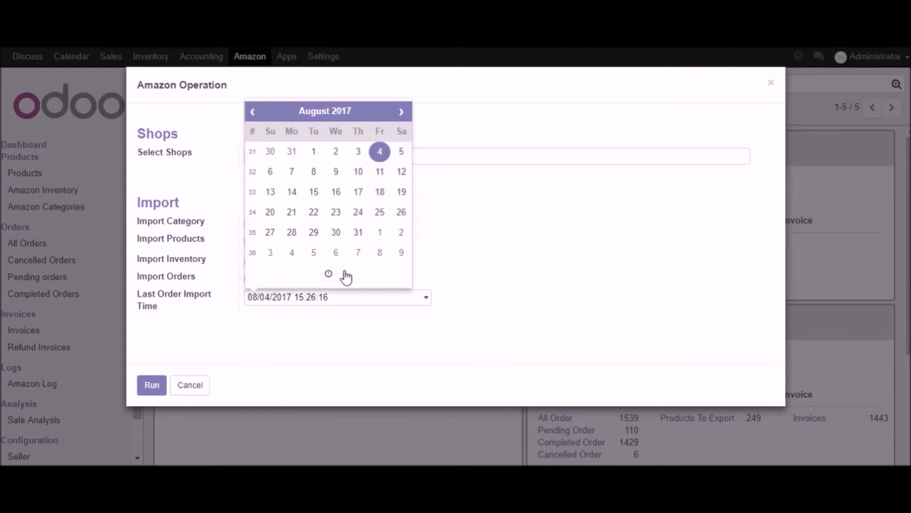
pyautogui.click(329, 274)
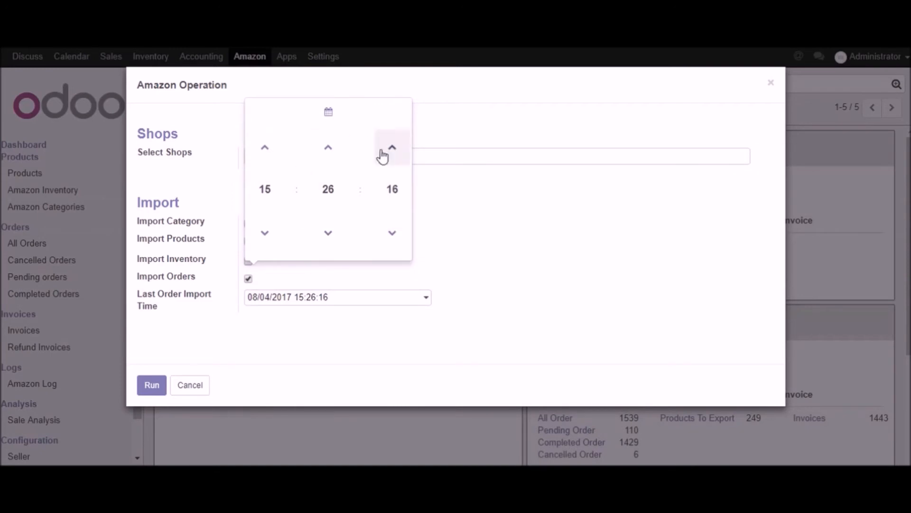
pyautogui.click(472, 254)
pyautogui.click(150, 386)
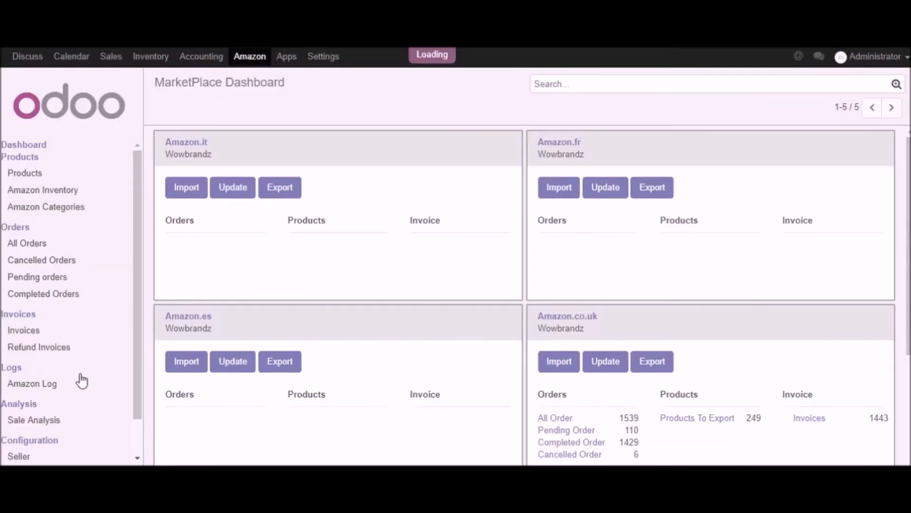
# Step: Open the list of all Amazon sale orders and browse the imported orders
pyautogui.click(35, 244)
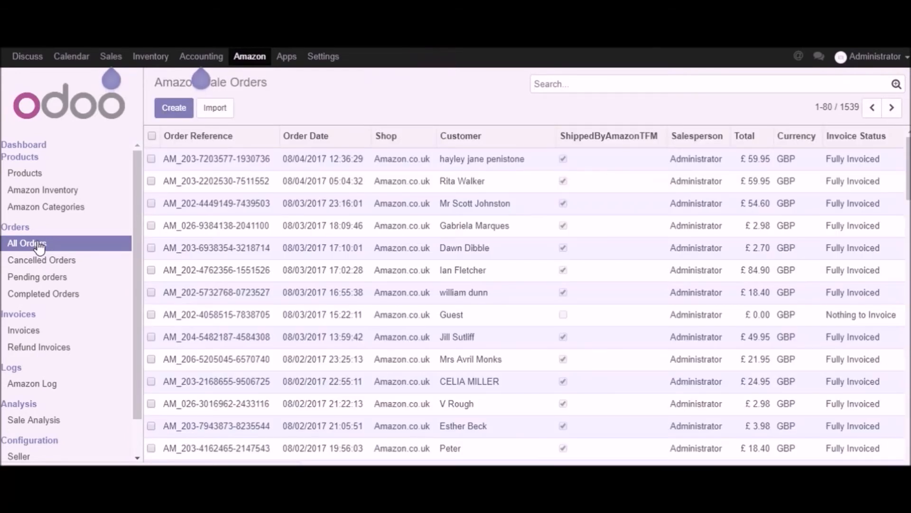
pyautogui.scroll(-5, 427, 209)
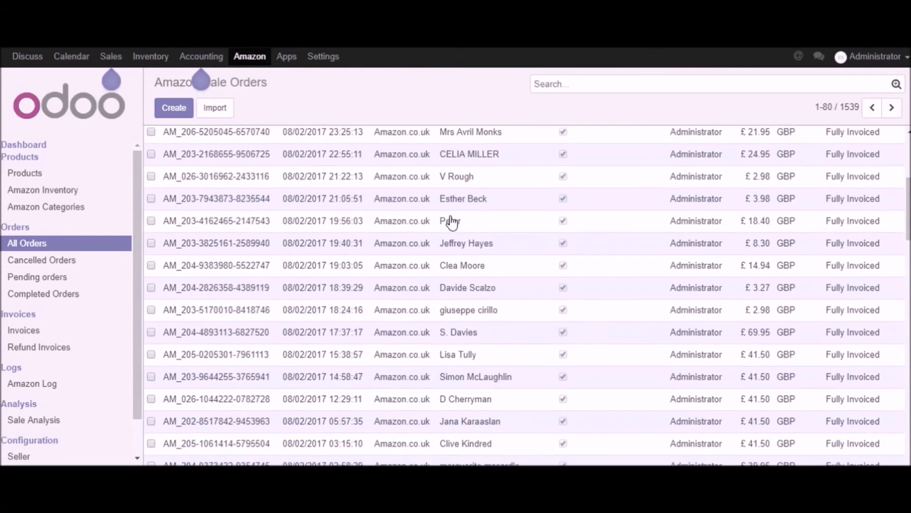
pyautogui.scroll(-7, 463, 230)
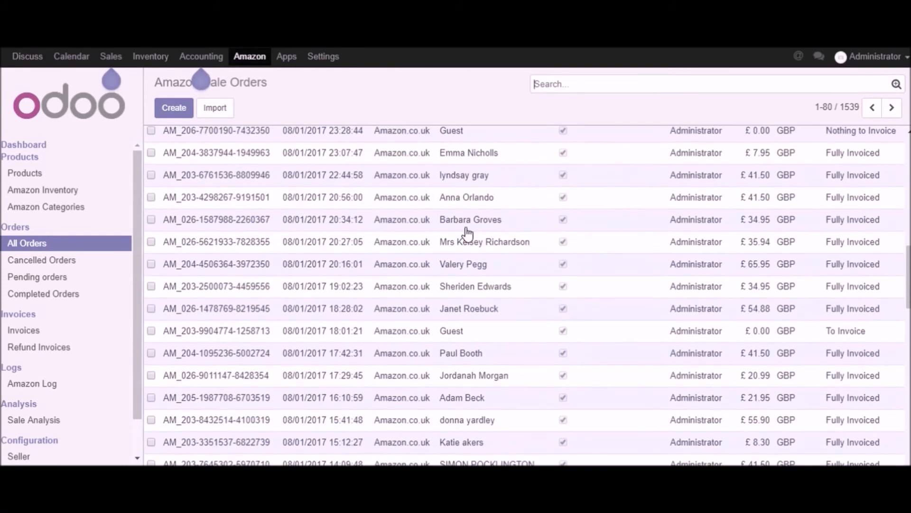
pyautogui.scroll(14, 468, 234)
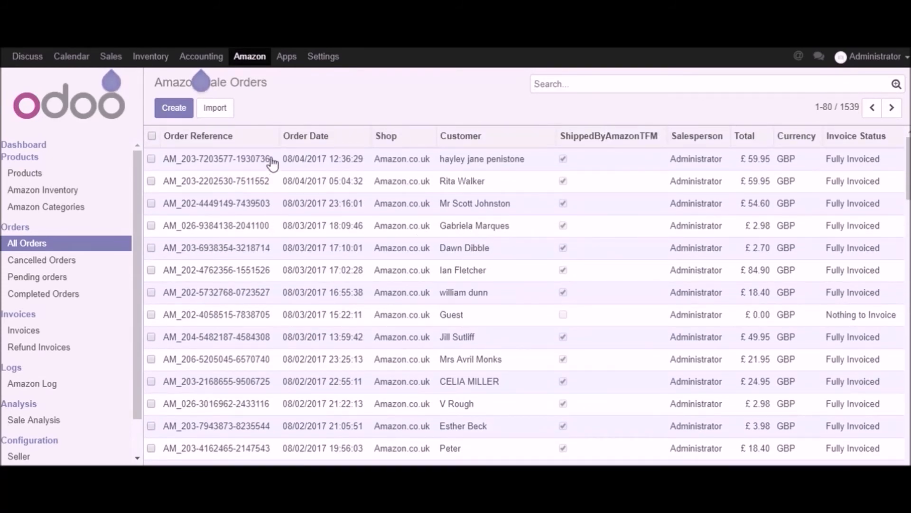
# Step: Check the first listed order's date, open the order and examine its reference and customer address
pyautogui.moveTo(283, 158); pyautogui.dragTo(332, 162)
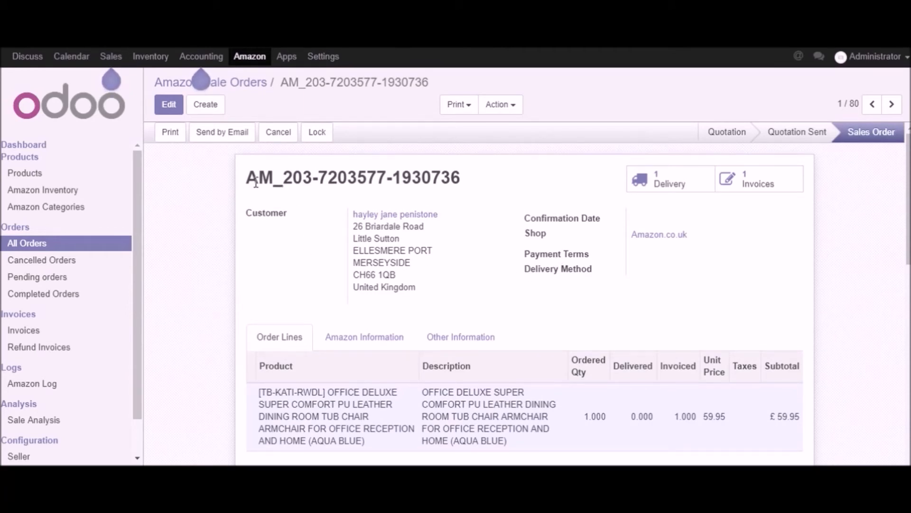
pyautogui.moveTo(246, 183); pyautogui.dragTo(484, 176)
pyautogui.click(334, 225)
pyautogui.moveTo(244, 210); pyautogui.dragTo(436, 291)
pyautogui.click(437, 293)
# Step: Open the sale order's Amazon Information and examine the Order ID and Fulfillment Shop
pyautogui.click(376, 337)
pyautogui.scroll(-2, 477, 403)
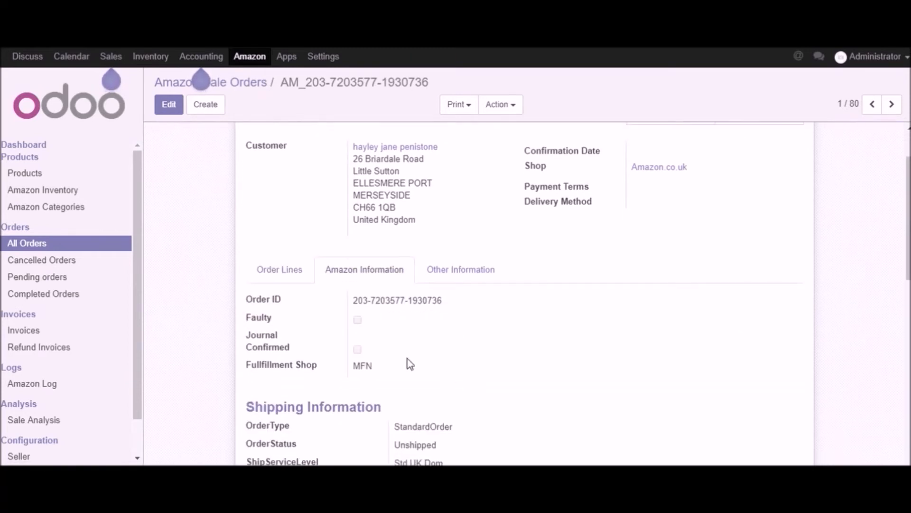
pyautogui.moveTo(354, 300); pyautogui.dragTo(485, 297)
pyautogui.click(496, 335)
pyautogui.scroll(-2, 441, 382)
pyautogui.scroll(-2, 436, 378)
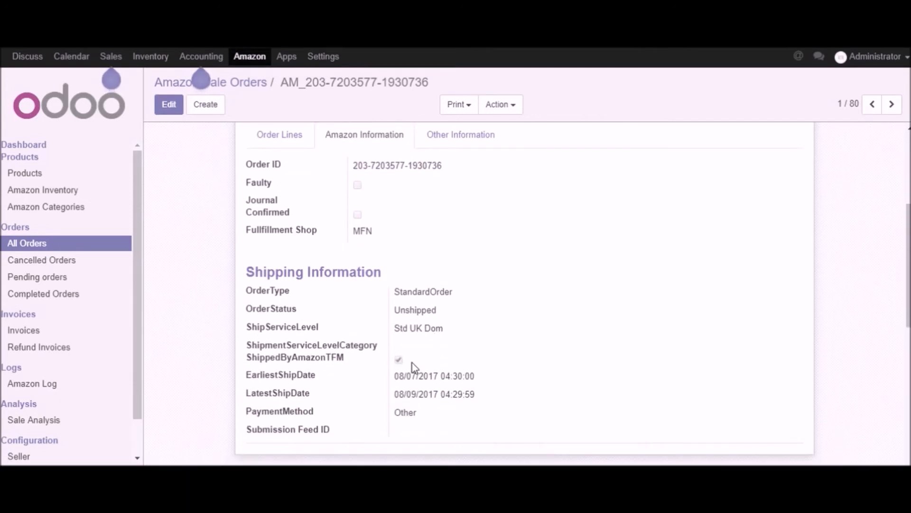
pyautogui.moveTo(244, 236); pyautogui.dragTo(327, 230)
pyautogui.click(367, 236)
pyautogui.doubleClick(367, 236)
# Step: Examine the order's Shipping Information, from the order type down to the payment method
pyautogui.moveTo(245, 271); pyautogui.dragTo(394, 266)
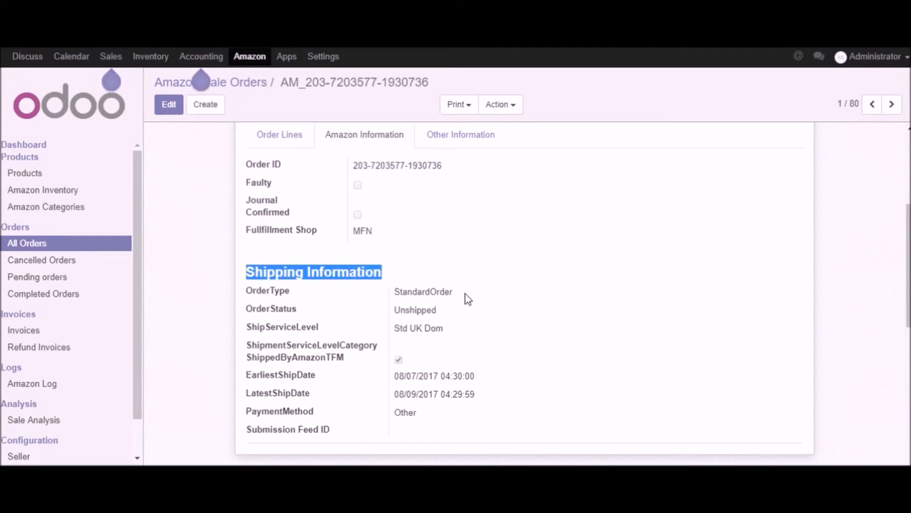
pyautogui.click(505, 317)
pyautogui.moveTo(439, 407); pyautogui.dragTo(240, 270)
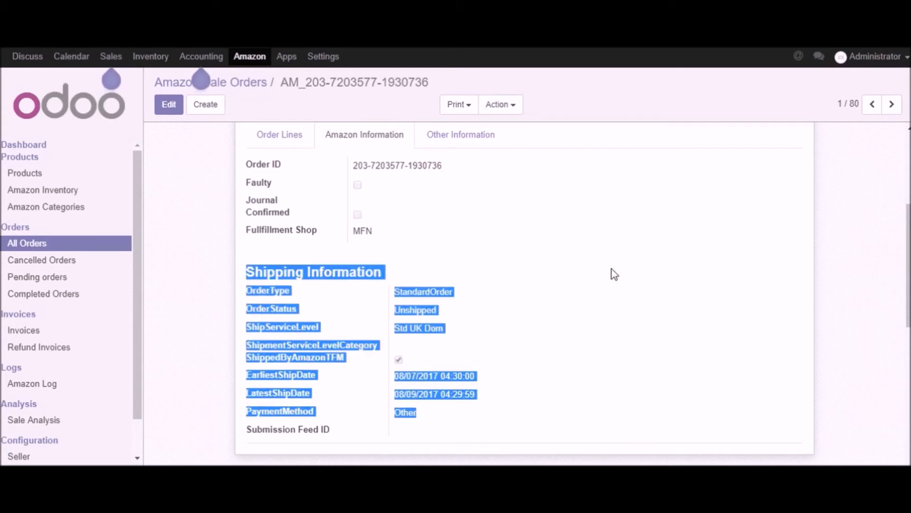
pyautogui.click(611, 269)
pyautogui.scroll(3, 633, 291)
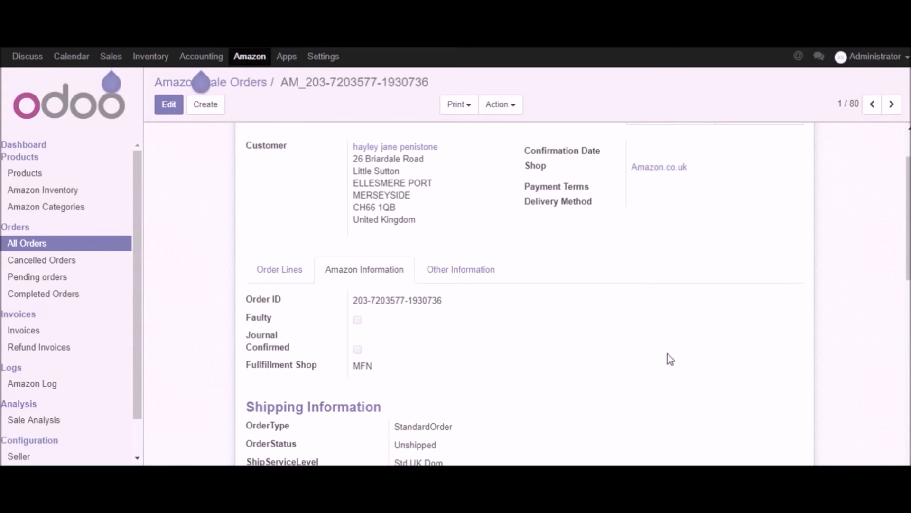
pyautogui.scroll(2, 667, 357)
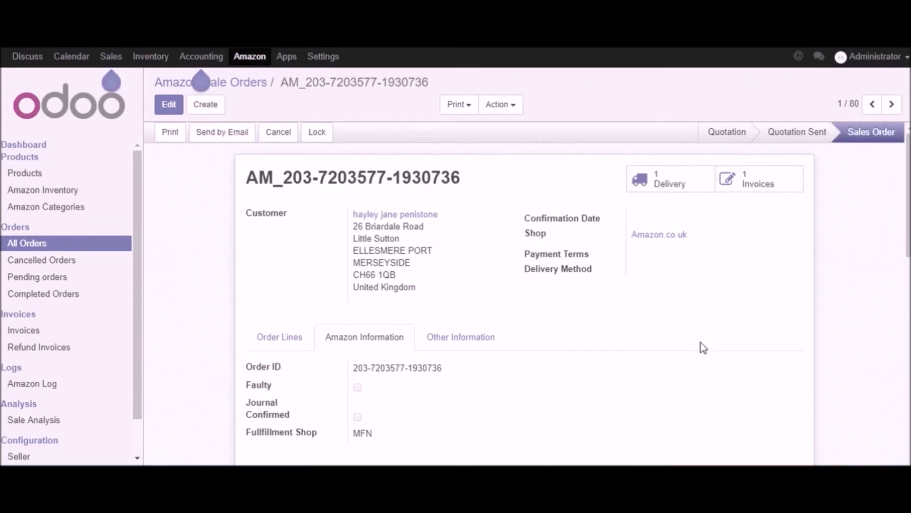
# Step: Open the order's delivery, check its status stage and return to the sale order
pyautogui.click(670, 182)
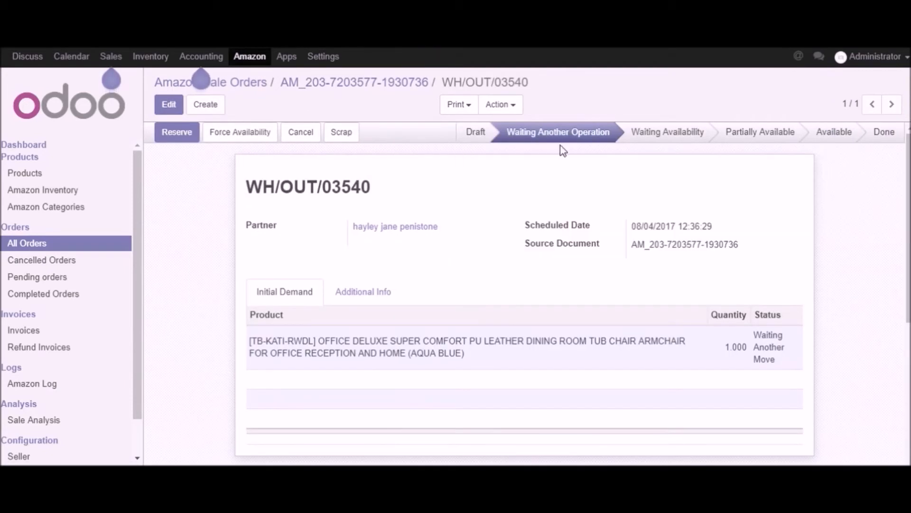
pyautogui.moveTo(572, 130)
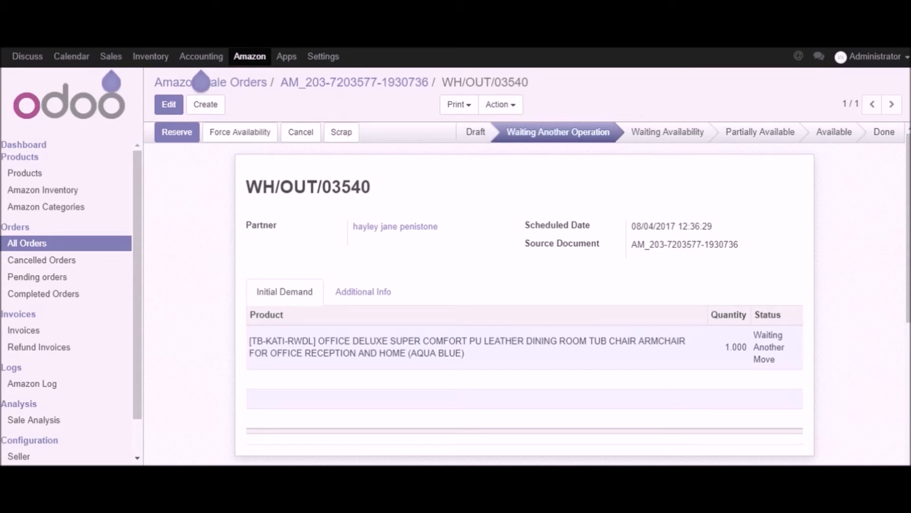
pyautogui.click(316, 84)
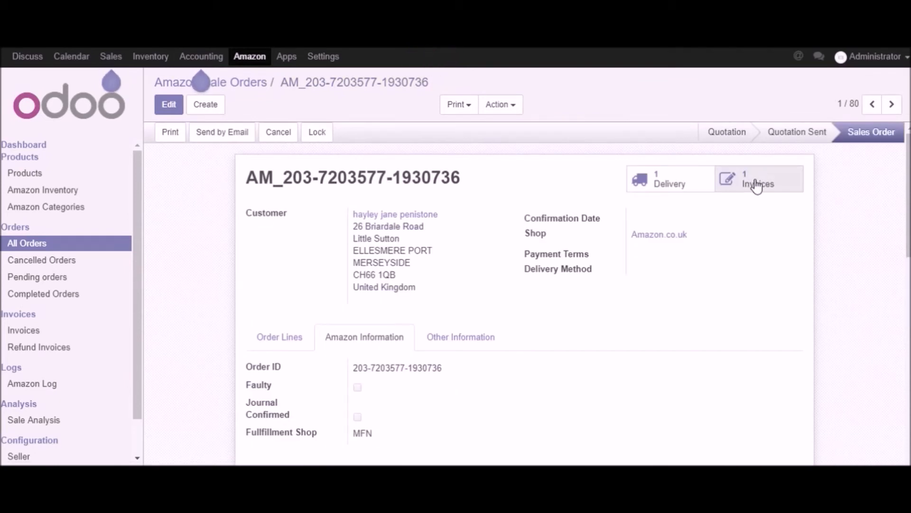
# Step: Open the order's invoice and check its invoice lines and payment date
pyautogui.click(757, 185)
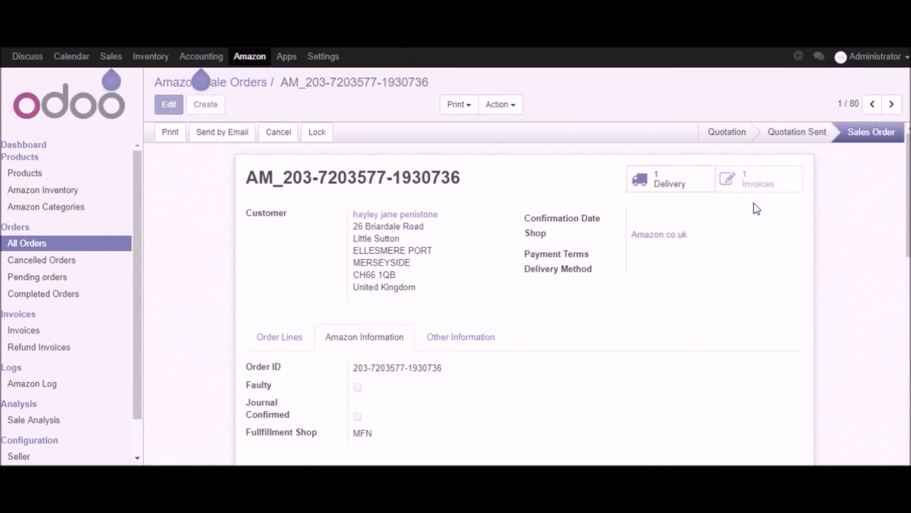
pyautogui.click(791, 172)
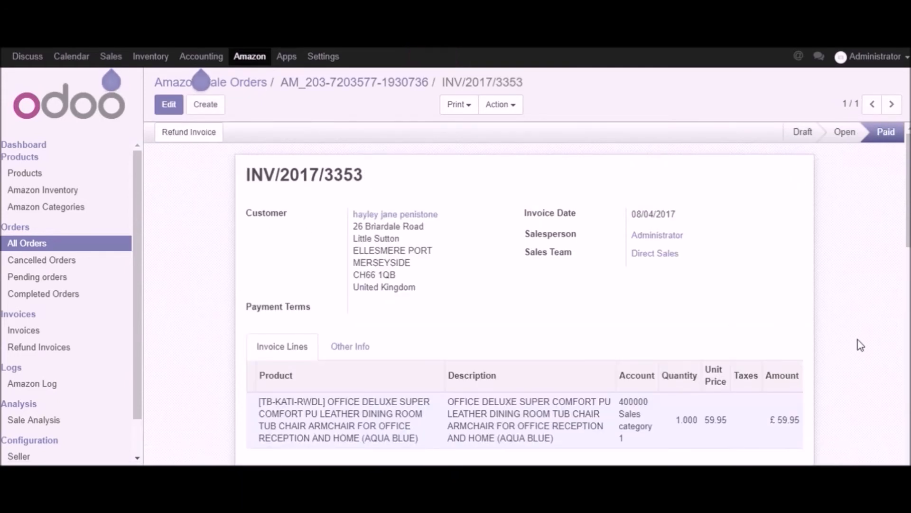
pyautogui.scroll(-5, 858, 345)
pyautogui.scroll(-3, 860, 345)
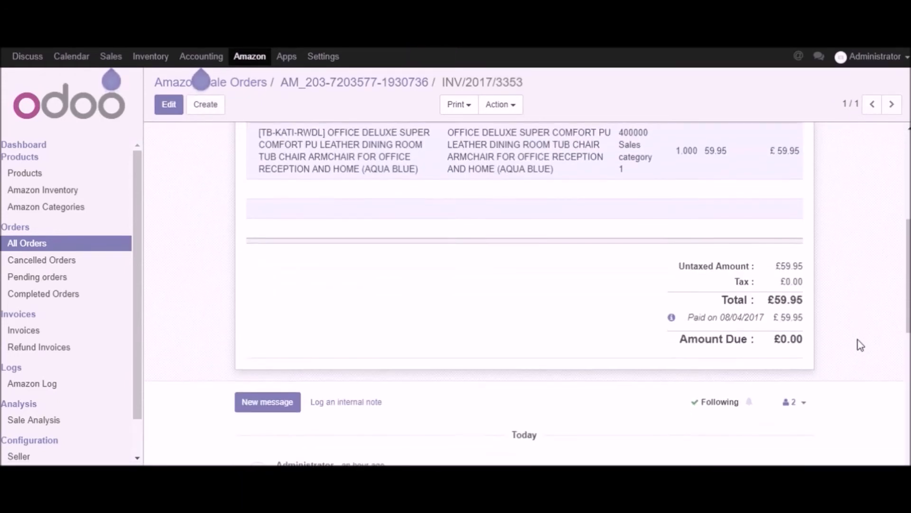
pyautogui.moveTo(718, 322); pyautogui.dragTo(765, 323)
pyautogui.click(766, 323)
pyautogui.scroll(3, 234, 276)
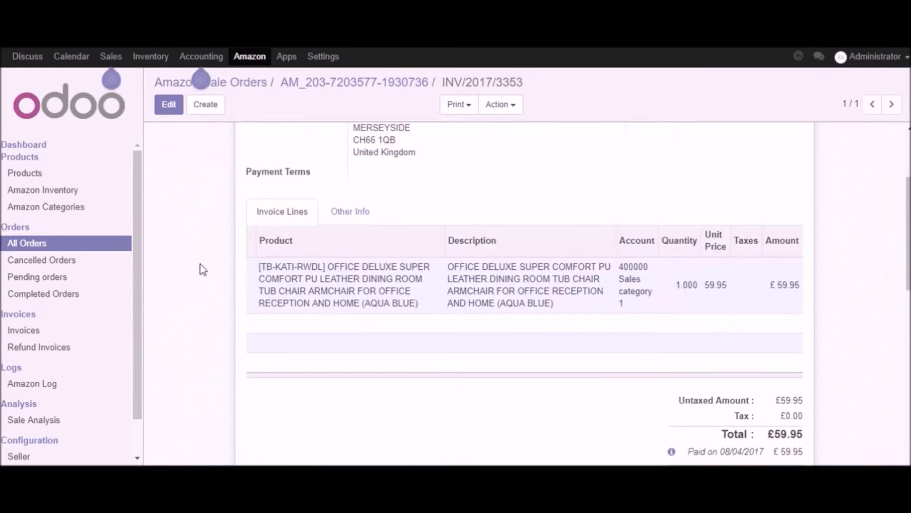
# Step: Open the Amazon.co.uk update operation from the marketplace dashboard and examine its shop selection and inventory, price, image and order status options
pyautogui.click(19, 147)
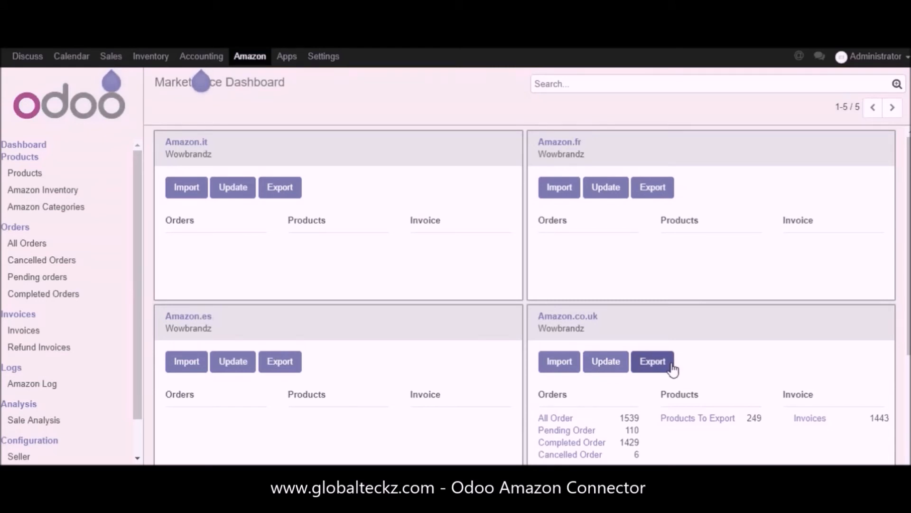
pyautogui.click(606, 363)
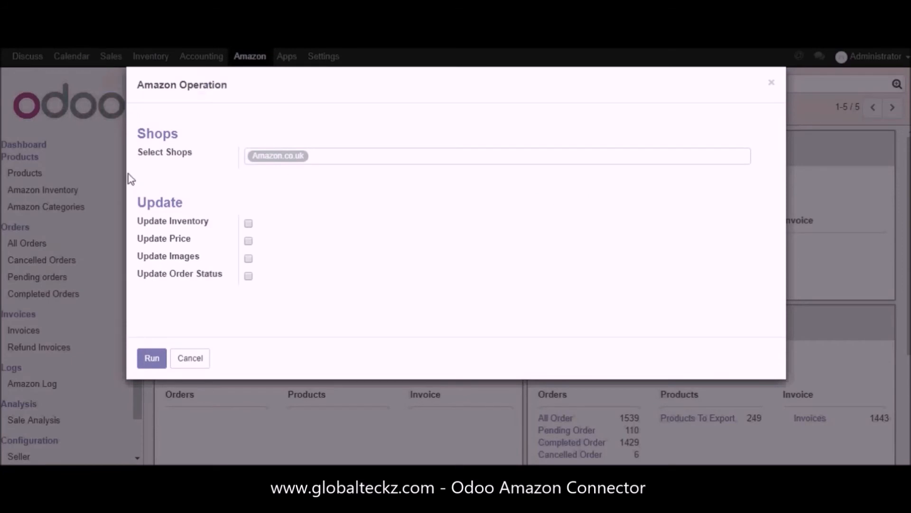
pyautogui.moveTo(136, 153); pyautogui.dragTo(198, 150)
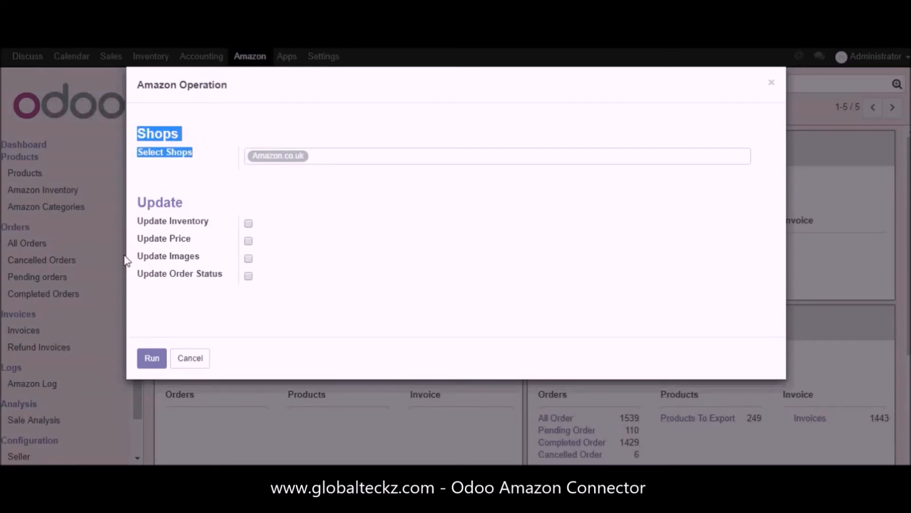
pyautogui.moveTo(134, 226); pyautogui.dragTo(215, 221)
pyautogui.moveTo(135, 239); pyautogui.dragTo(211, 262)
pyautogui.click(193, 239)
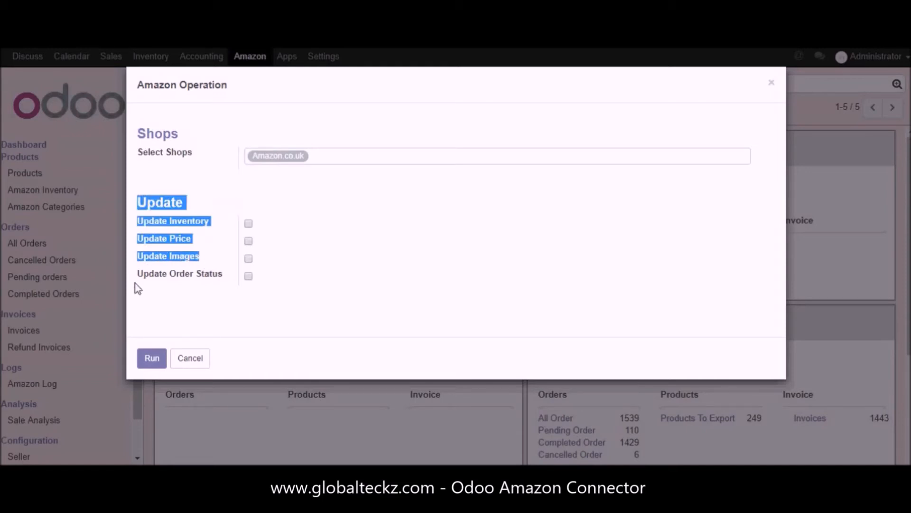
pyautogui.moveTo(144, 275); pyautogui.dragTo(196, 274)
pyautogui.doubleClick(197, 275)
pyautogui.click(170, 274)
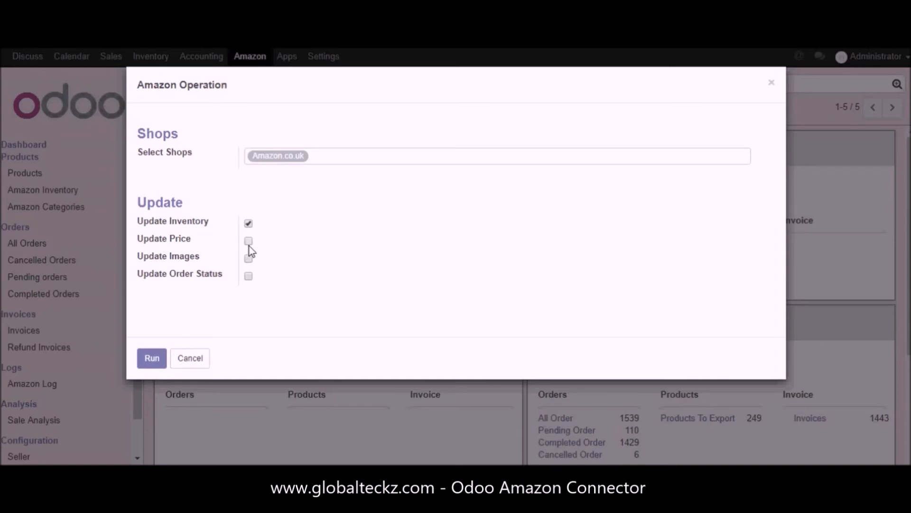
# Step: Try the Update Images and Update Order Status options, review Update Inventory, and cancel the update operation
pyautogui.click(249, 258)
pyautogui.click(249, 277)
pyautogui.click(248, 258)
pyautogui.click(249, 277)
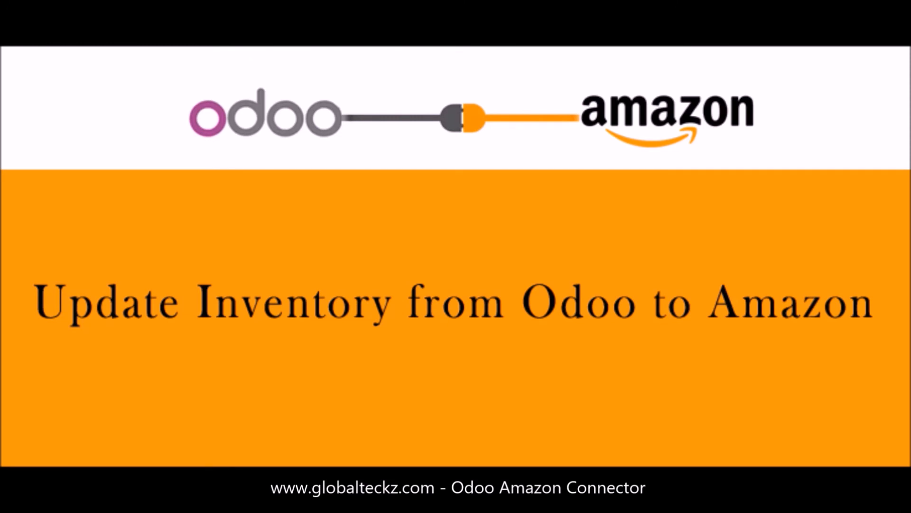
pyautogui.moveTo(138, 202); pyautogui.dragTo(214, 224)
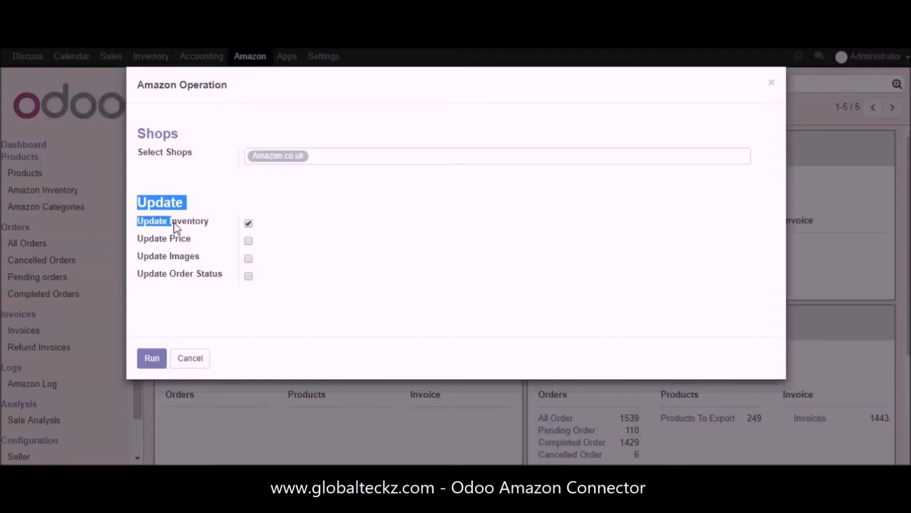
pyautogui.click(216, 228)
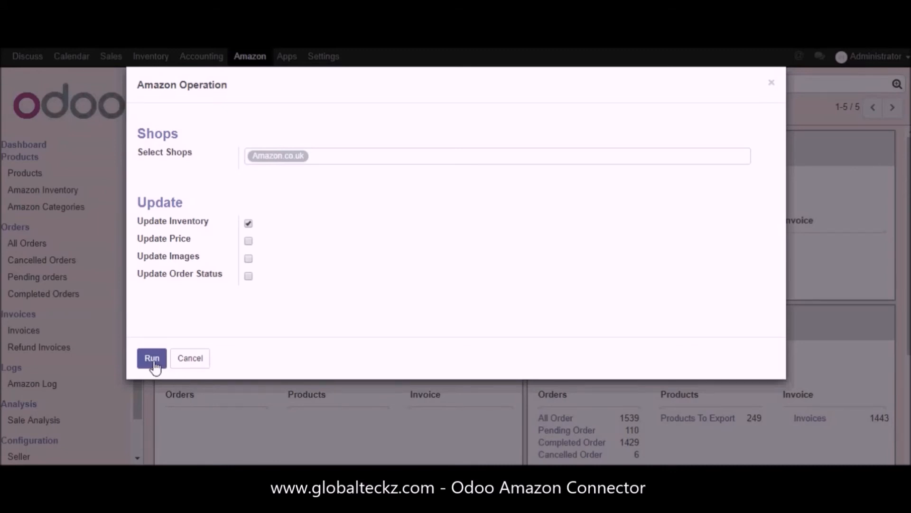
pyautogui.click(191, 358)
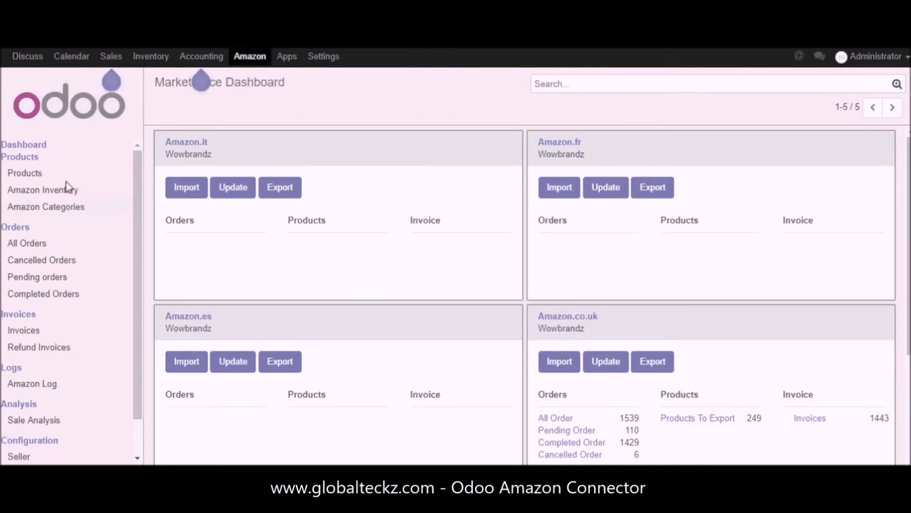
# Step: Open the Amazon Inventory list and examine the products' quantities
pyautogui.click(59, 193)
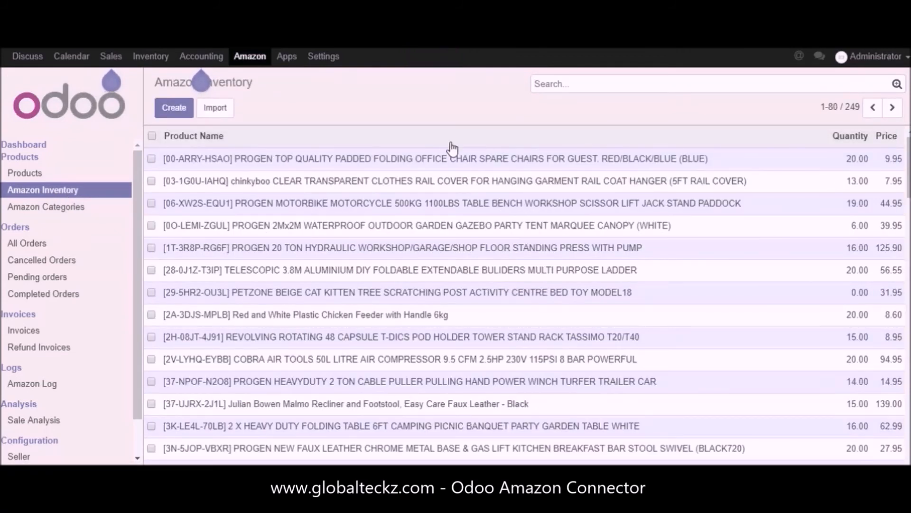
pyautogui.moveTo(830, 124); pyautogui.dragTo(848, 268)
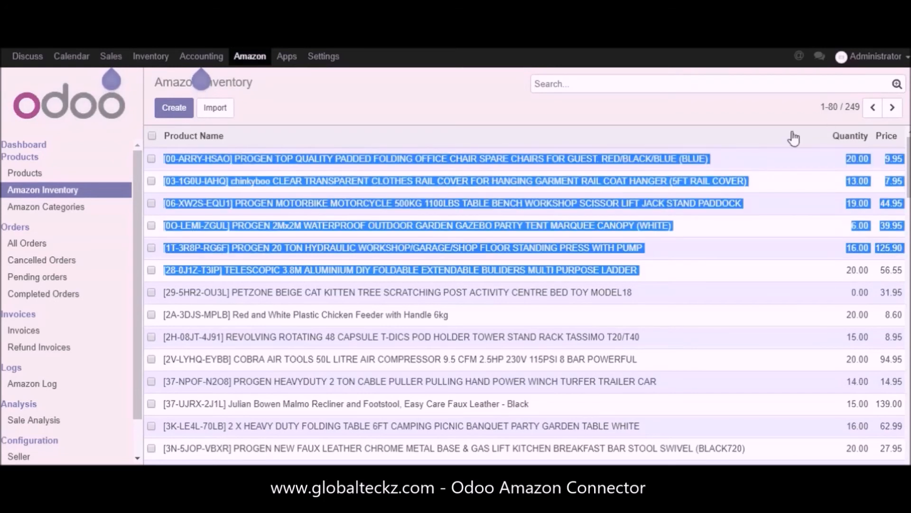
pyautogui.click(786, 116)
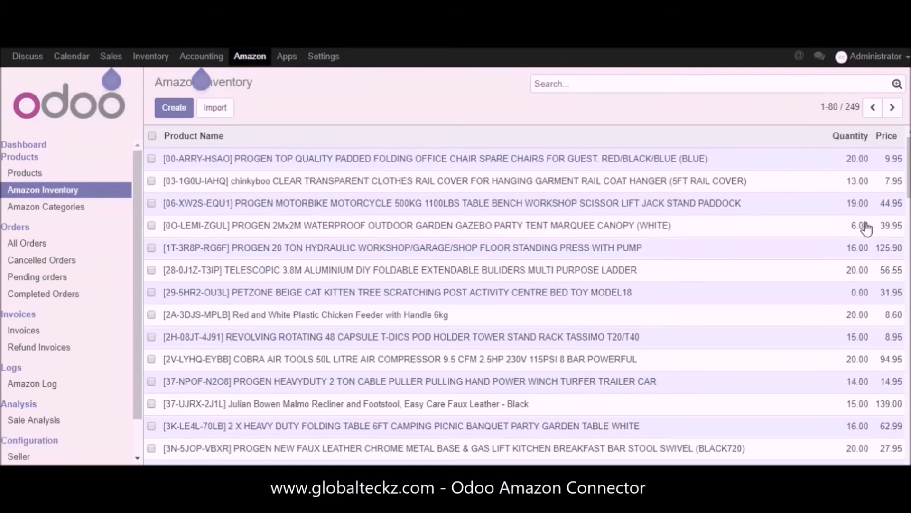
# Step: Try setting the quantity of the 20 ton hydraulic press to 20 and leave the inventory list without saving
pyautogui.click(862, 249)
pyautogui.click(851, 249)
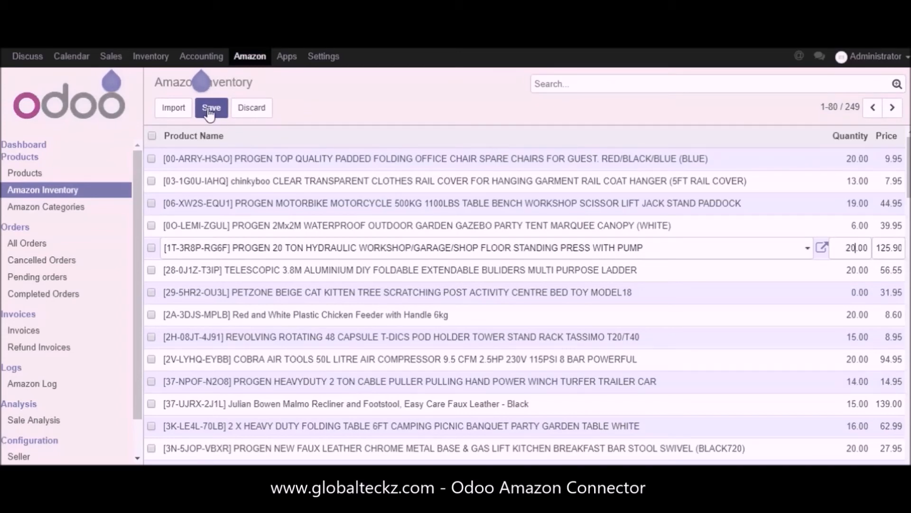
pyautogui.click(69, 190)
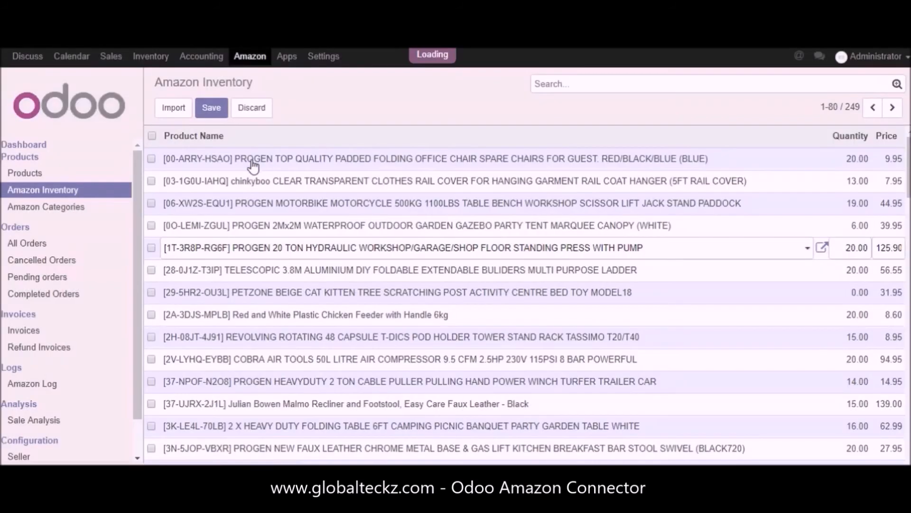
# Step: Open the Amazon.co.uk update operation from the dashboard, enable Update Inventory and cancel the operation
pyautogui.click(30, 145)
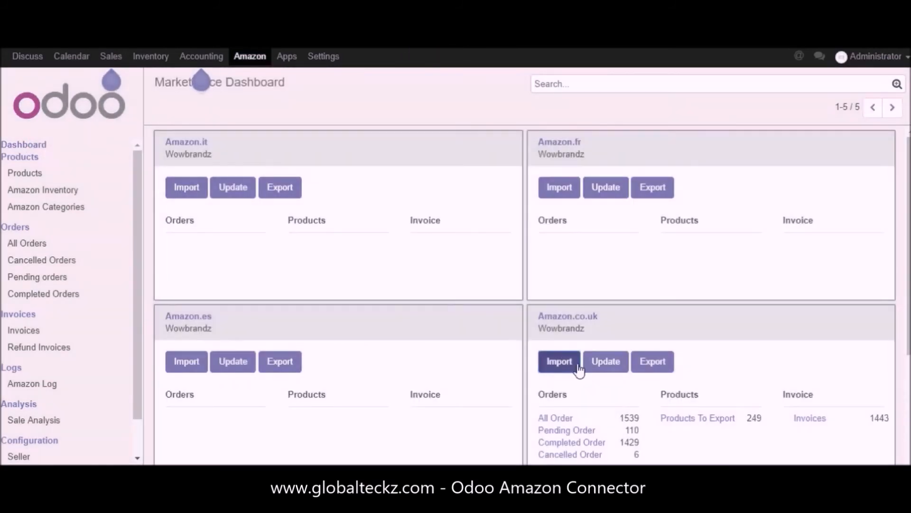
pyautogui.click(606, 363)
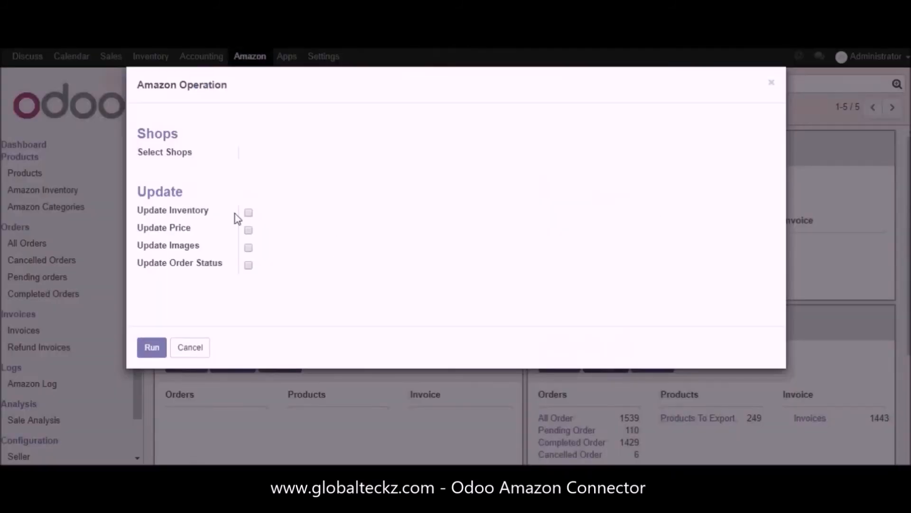
pyautogui.click(249, 224)
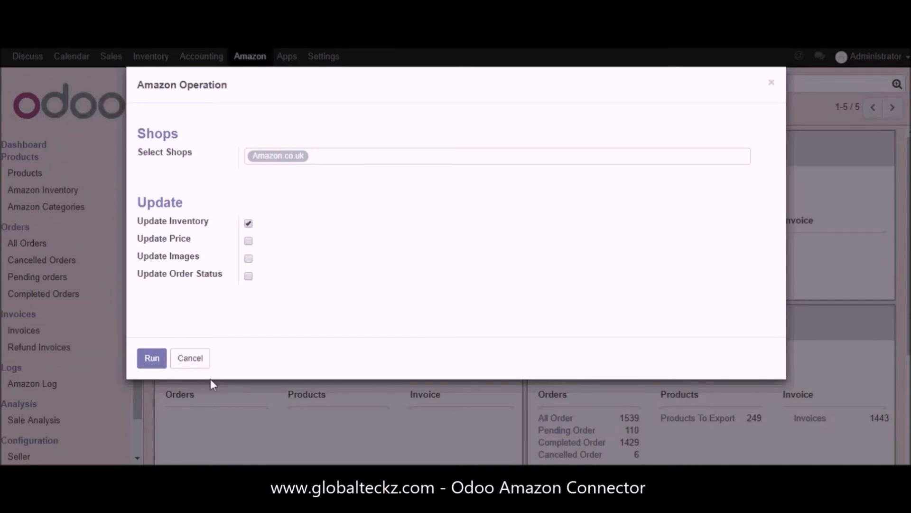
pyautogui.click(189, 359)
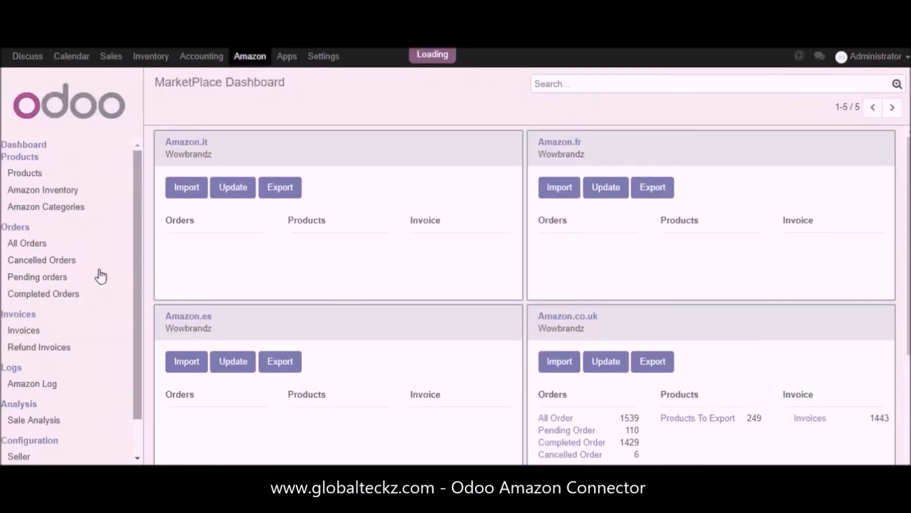
# Step: Check the Amazon Inventory list, then review the Update Price option in the Amazon.co.uk update operation and cancel it
pyautogui.click(54, 192)
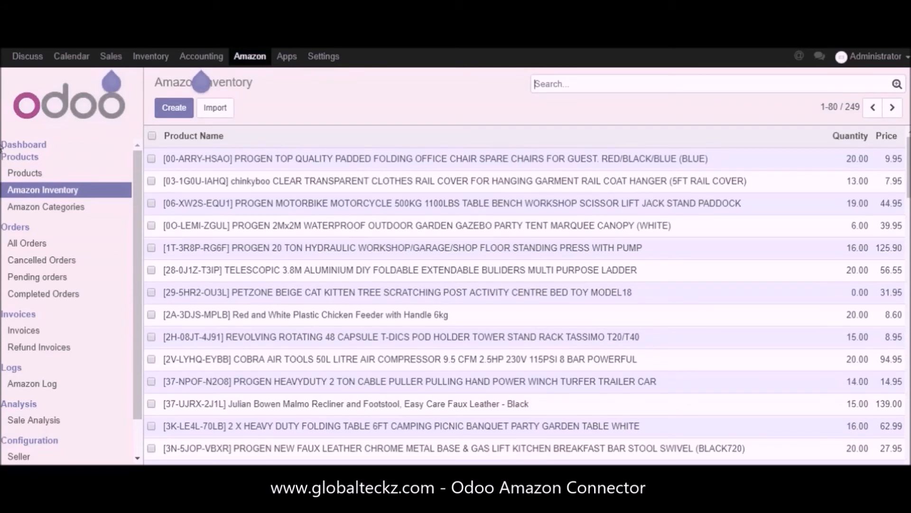
pyautogui.click(31, 147)
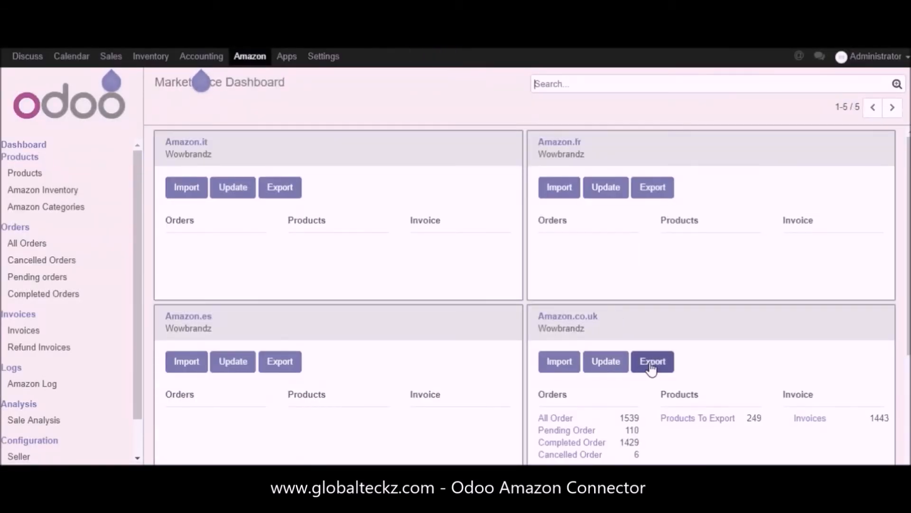
pyautogui.click(625, 364)
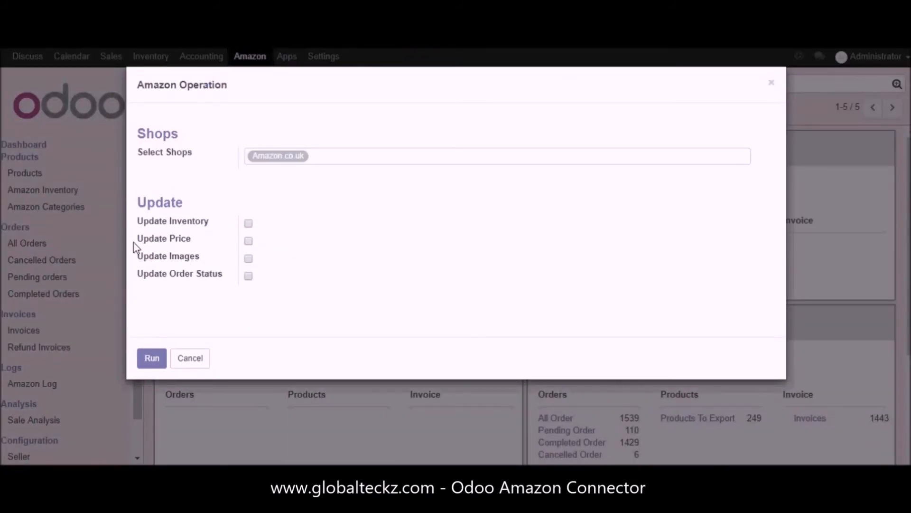
pyautogui.moveTo(137, 199); pyautogui.dragTo(194, 239)
pyautogui.click(203, 243)
pyautogui.click(196, 360)
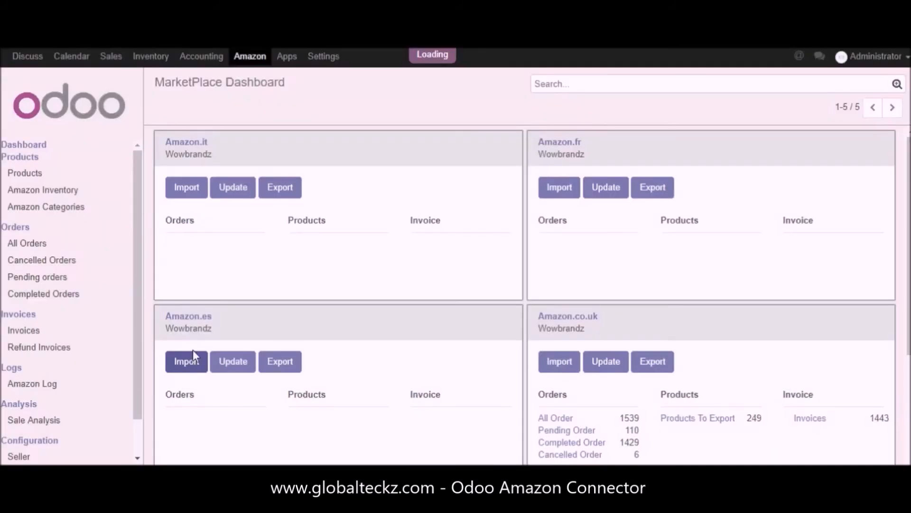
# Step: Open the PROGEN padded folding office chair product for editing and check its sale price
pyautogui.click(19, 174)
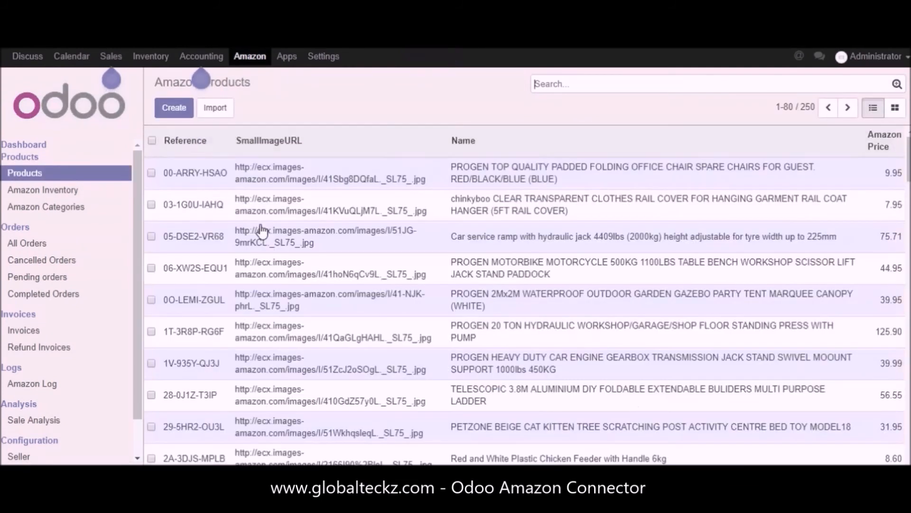
pyautogui.click(486, 179)
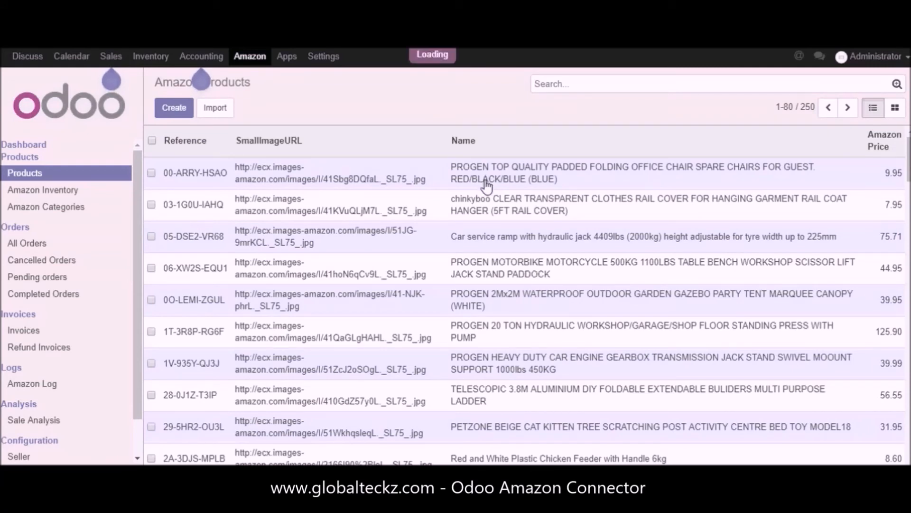
pyautogui.scroll(-2, 728, 307)
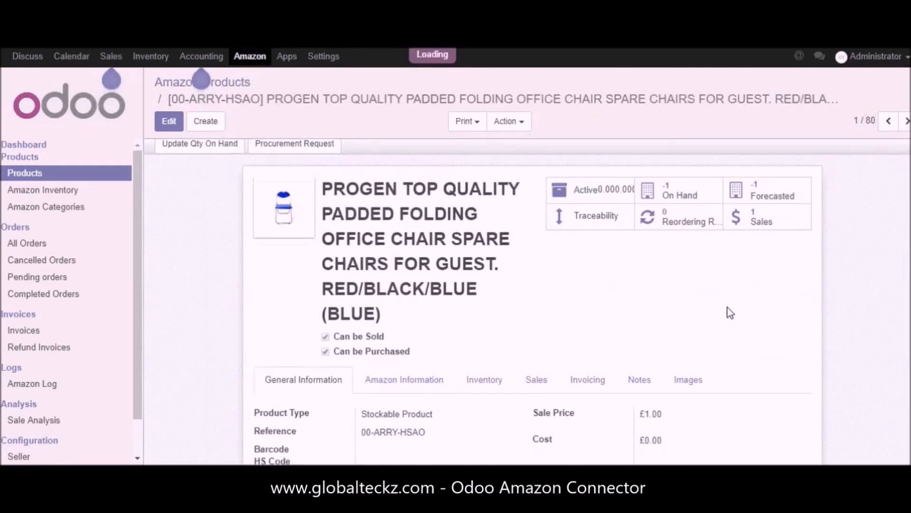
pyautogui.click(172, 126)
pyautogui.click(654, 247)
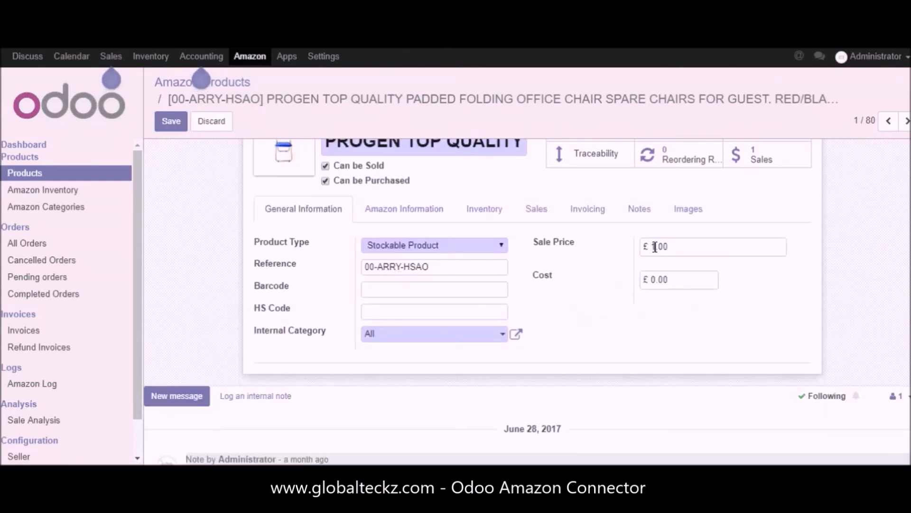
# Step: Try setting the office chair's Amazon Price to 10.95 and return to the dashboard without saving
pyautogui.click(402, 214)
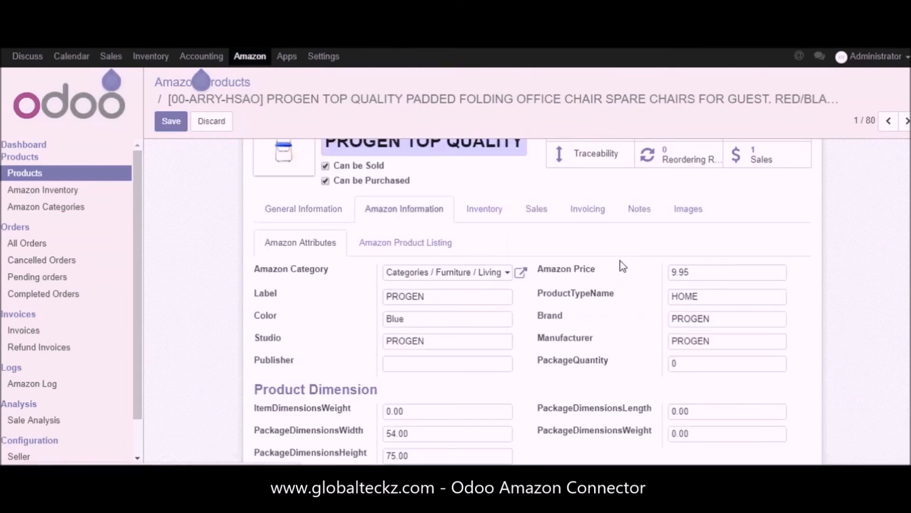
pyautogui.click(674, 274)
pyautogui.press('BackSpace')
pyautogui.write('10')
pyautogui.moveTo(706, 272); pyautogui.dragTo(668, 272)
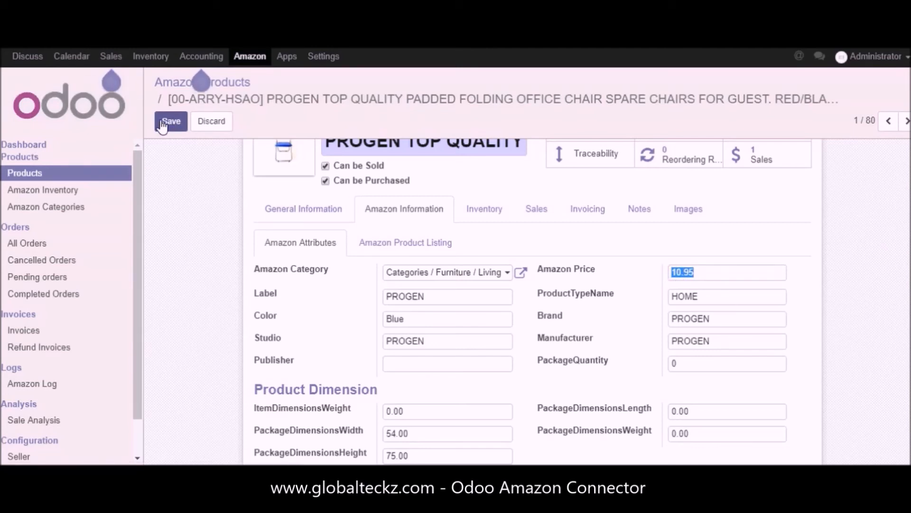
pyautogui.click(19, 145)
pyautogui.click(260, 158)
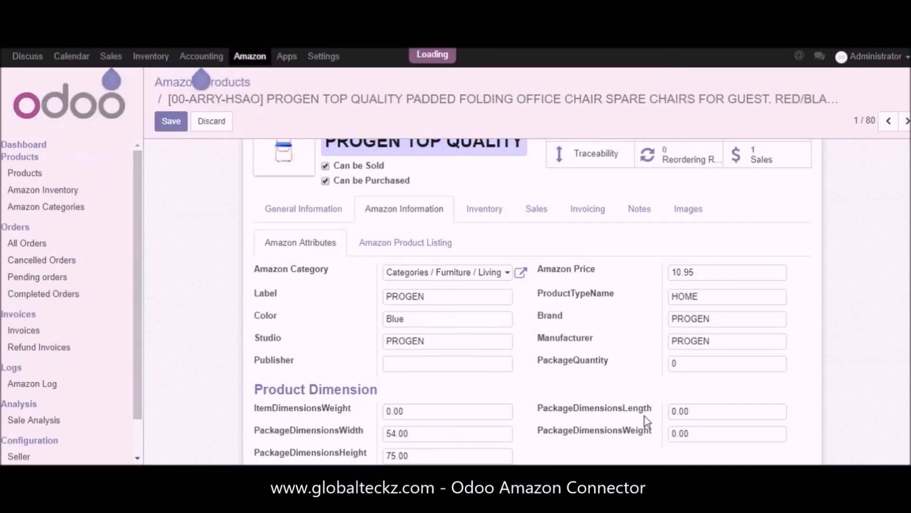
# Step: In the Amazon.co.uk update operation, enable Update Price, review the Update Images option and close the operation
pyautogui.click(606, 295)
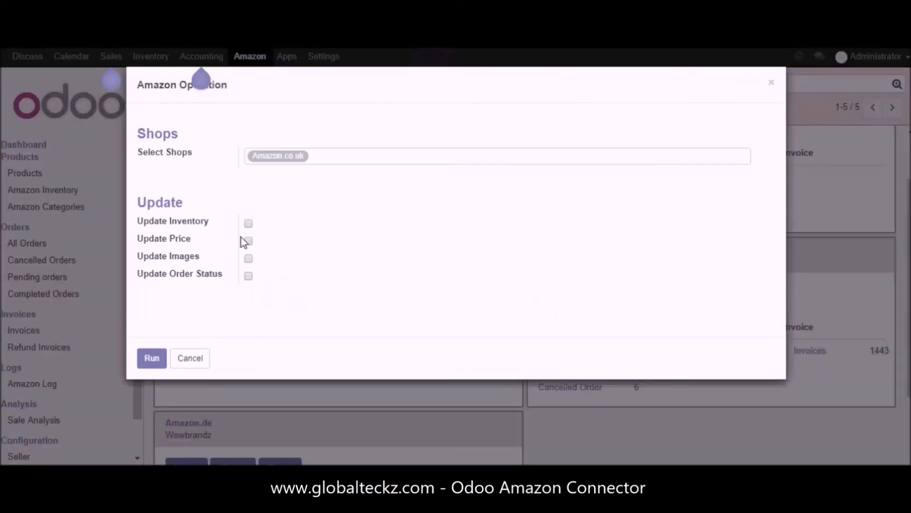
pyautogui.click(250, 242)
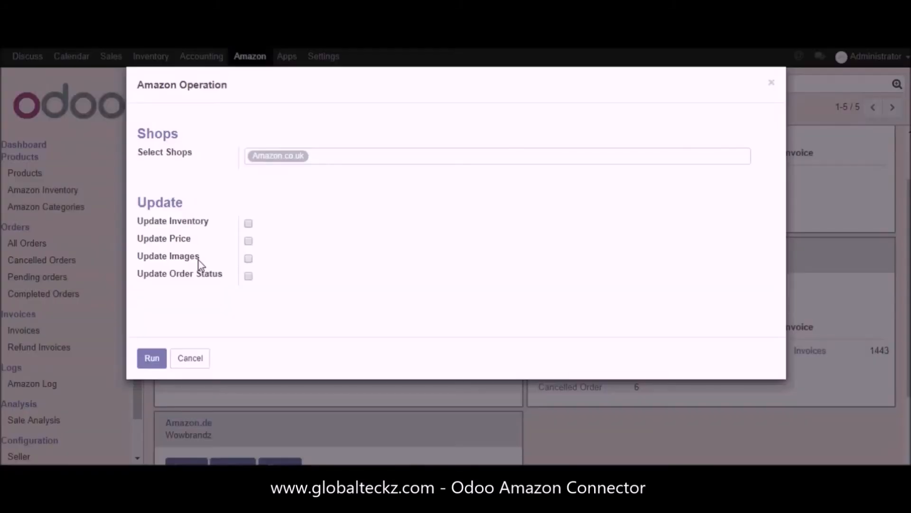
pyautogui.moveTo(199, 260); pyautogui.dragTo(140, 249)
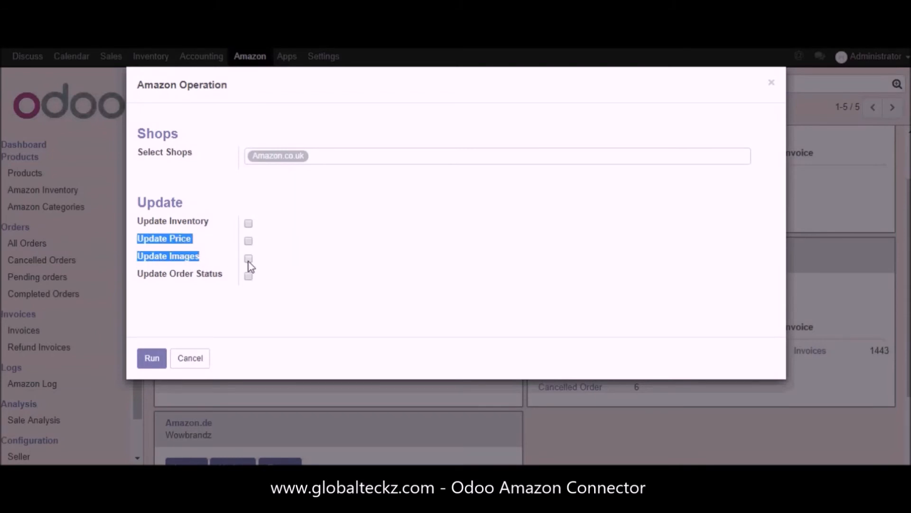
pyautogui.click(772, 83)
# Step: Open the PROGEN motorbike scissor lift jack stand product and put its images list into editing
pyautogui.click(22, 176)
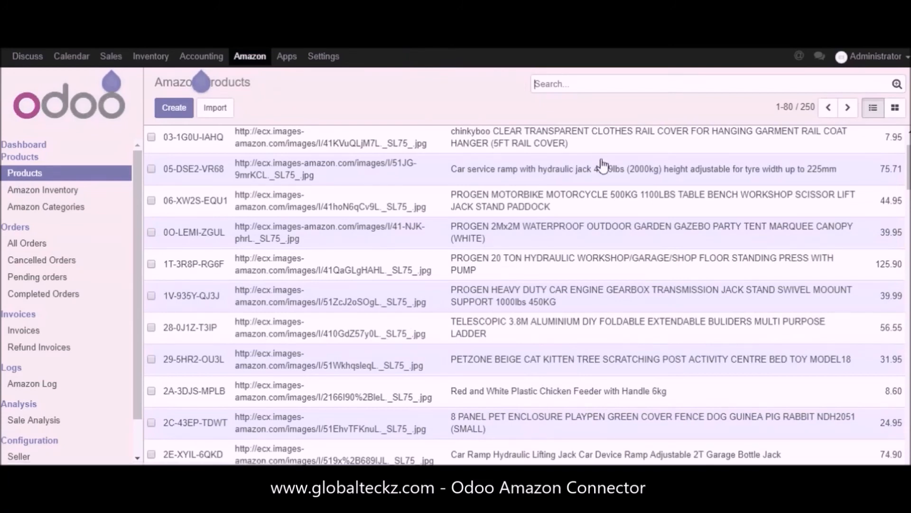
pyautogui.click(530, 198)
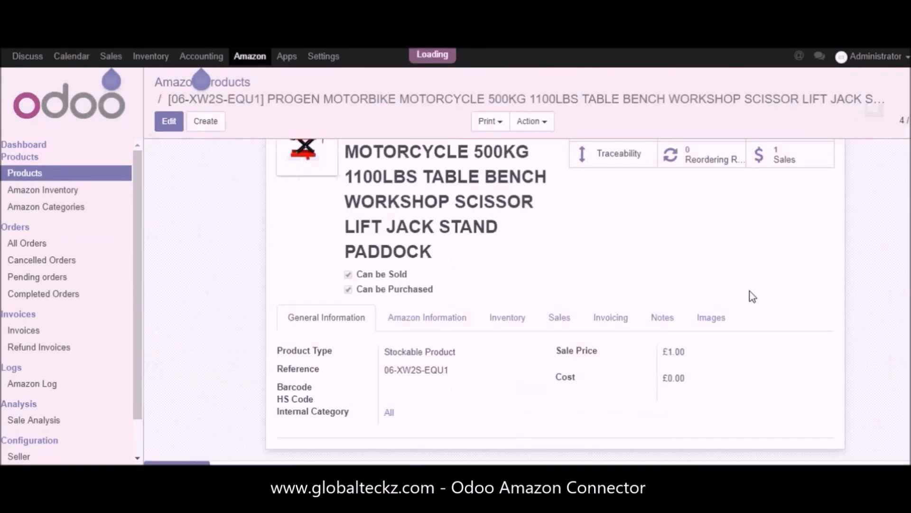
pyautogui.click(714, 323)
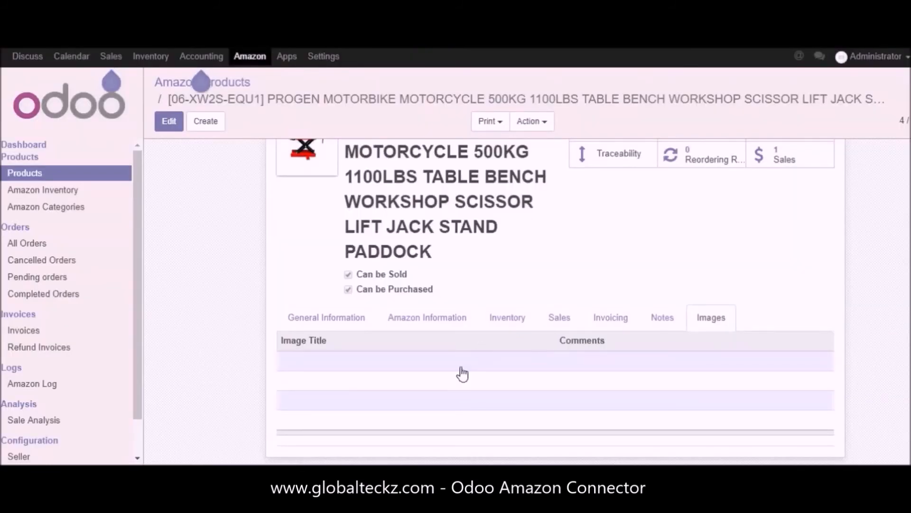
pyautogui.click(168, 121)
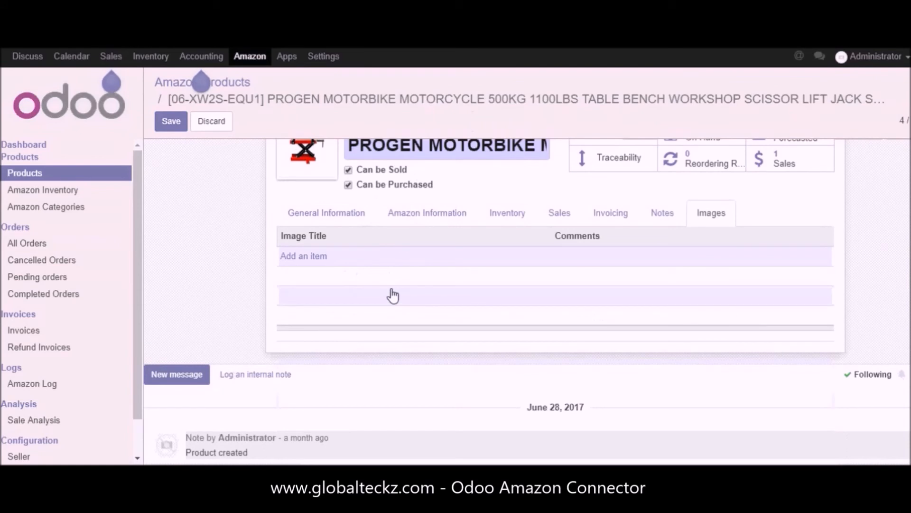
# Step: Start a linked product image for the scissor lift, review its comments and Amazon image settings, and discard it
pyautogui.click(304, 258)
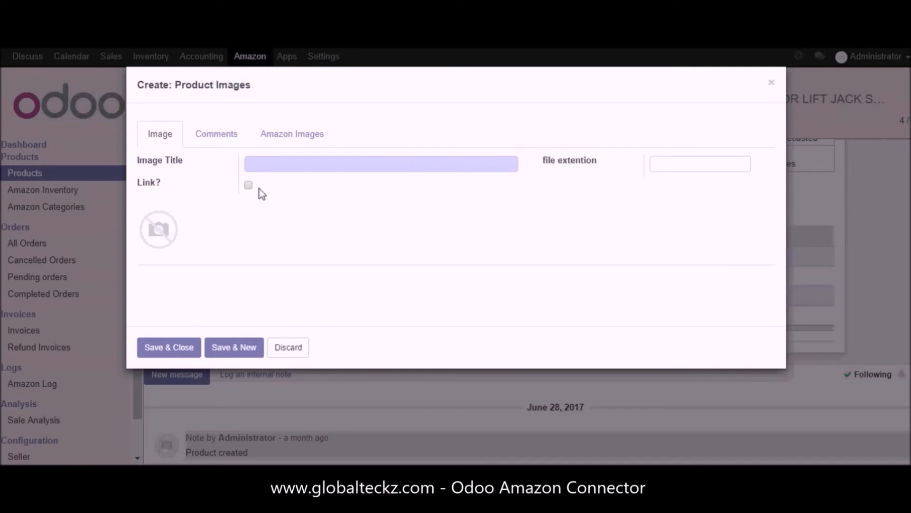
pyautogui.click(248, 184)
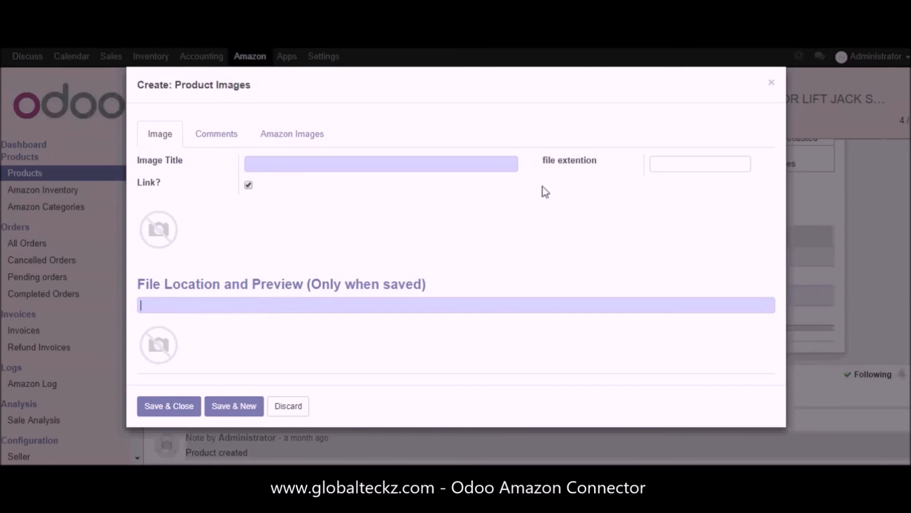
pyautogui.click(693, 168)
pyautogui.click(204, 134)
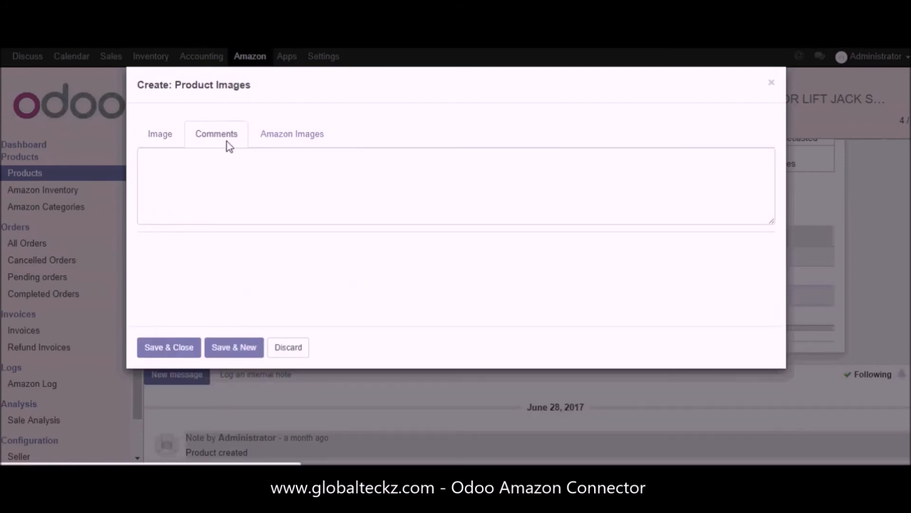
pyautogui.click(287, 142)
pyautogui.click(175, 131)
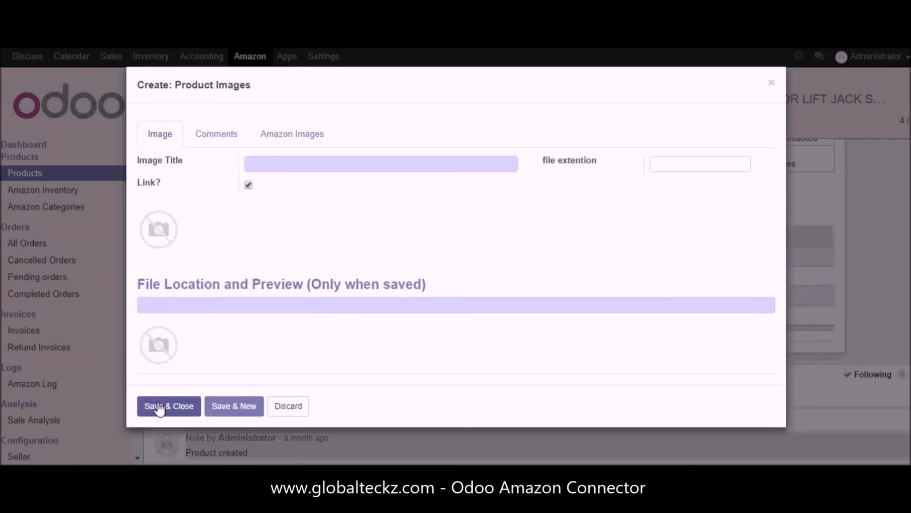
pyautogui.click(301, 411)
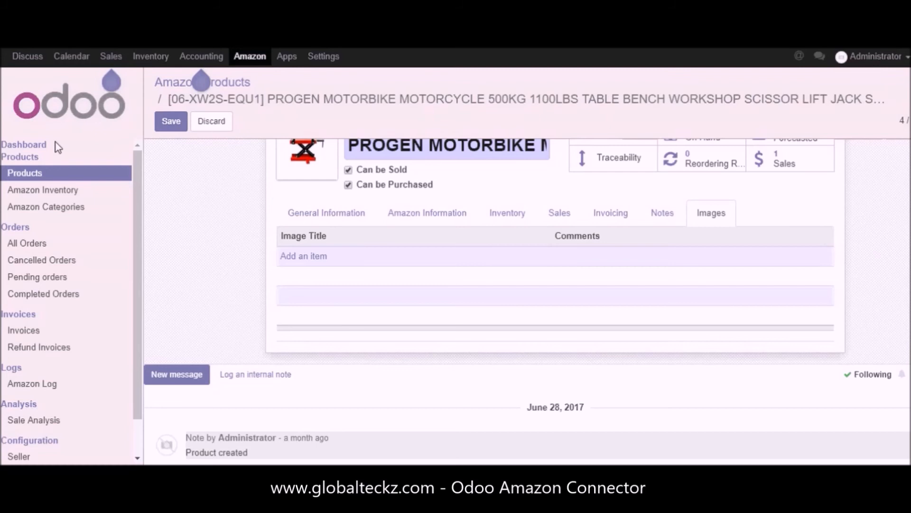
# Step: Return to the dashboard and run the Amazon.co.uk update operation with Update Images enabled
pyautogui.click(28, 146)
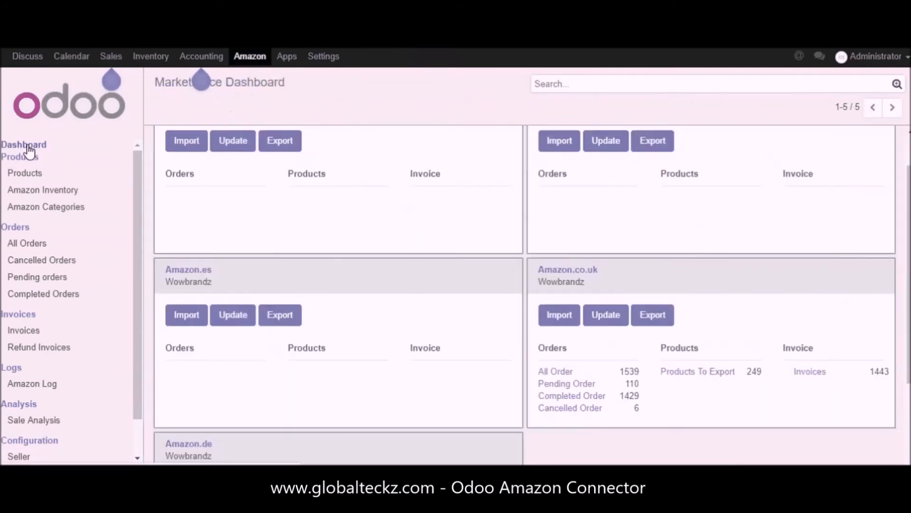
pyautogui.click(599, 317)
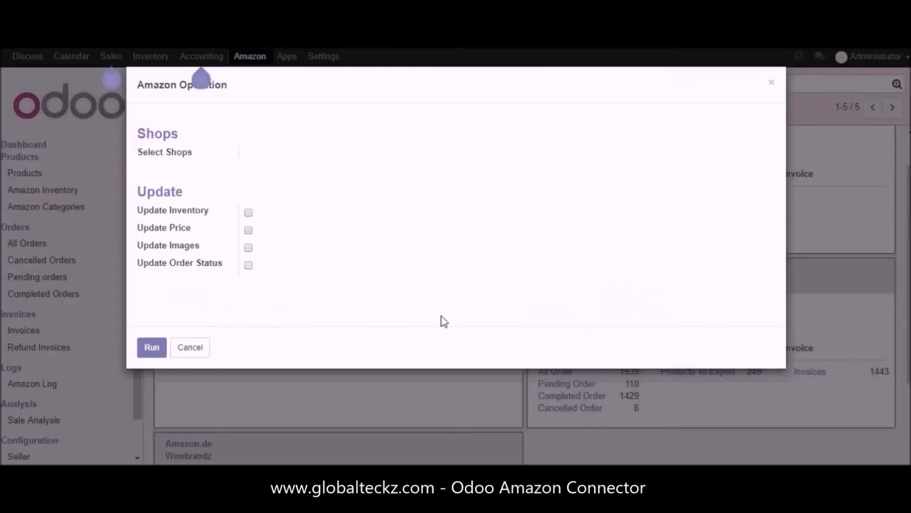
pyautogui.click(248, 259)
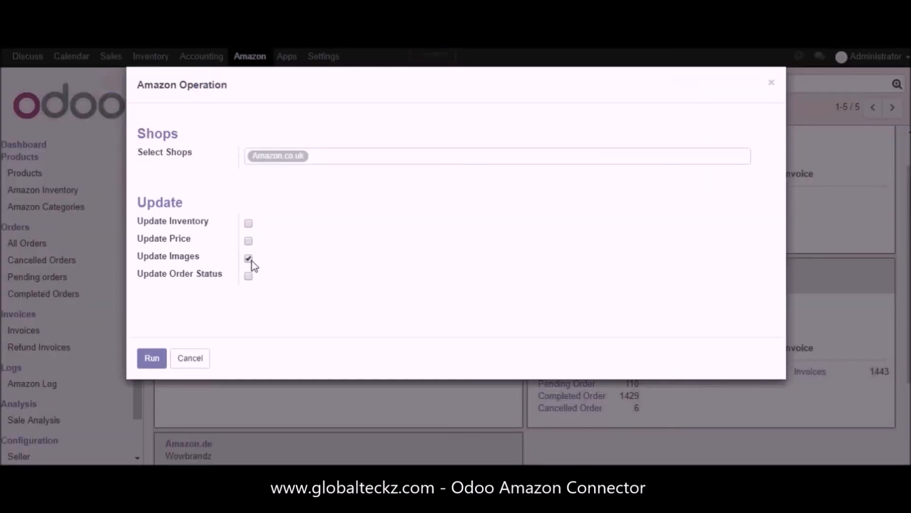
pyautogui.click(148, 360)
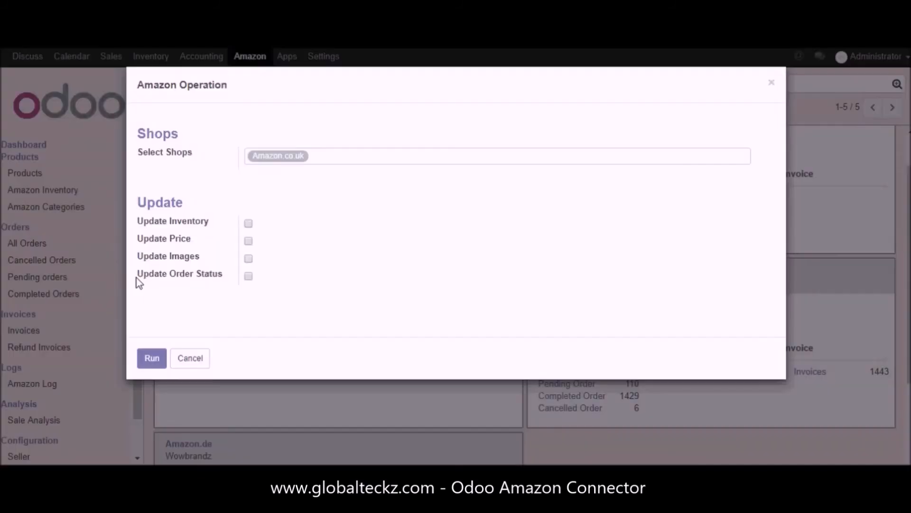
# Step: Enable Update Order Status in the Amazon.co.uk update operation and cancel the operation
pyautogui.moveTo(136, 279); pyautogui.dragTo(220, 279)
pyautogui.click(224, 280)
pyautogui.click(183, 365)
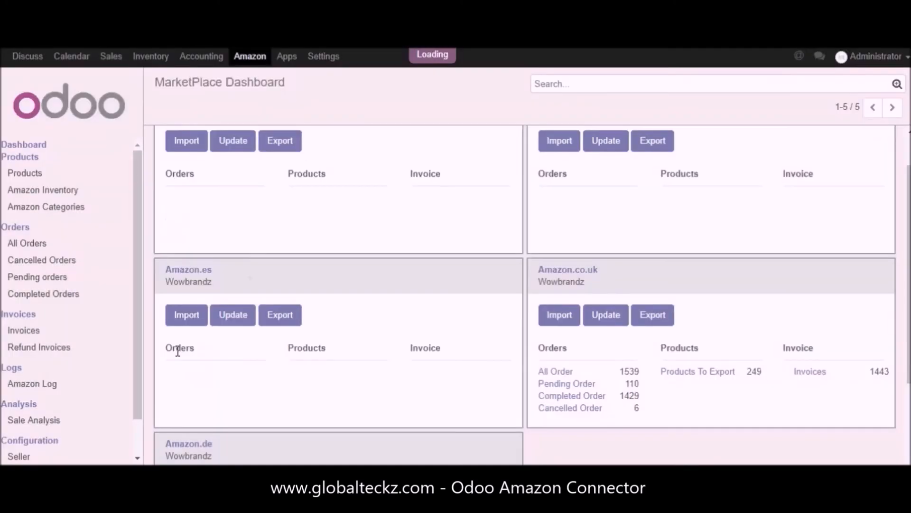
# Step: Open the list of all Amazon orders and view the £59.95 Amazon.co.uk order dated 08/04/2017
pyautogui.click(27, 175)
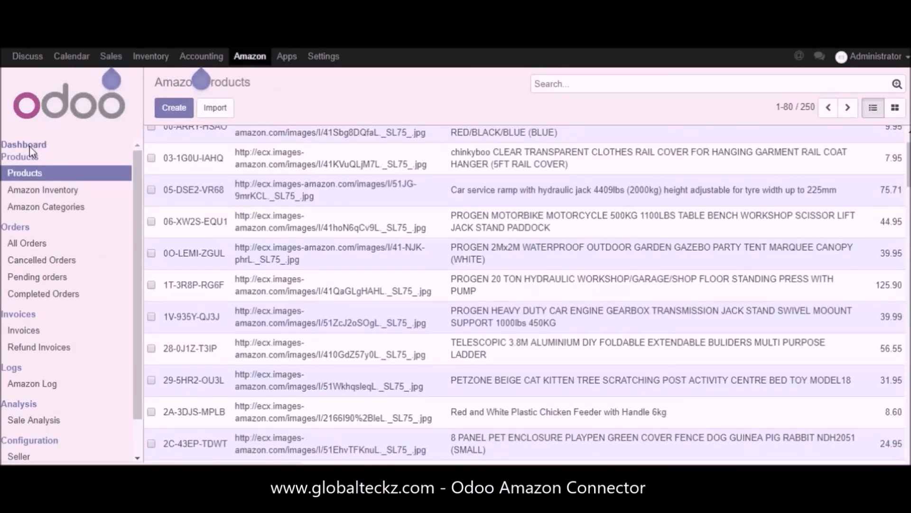
pyautogui.click(30, 148)
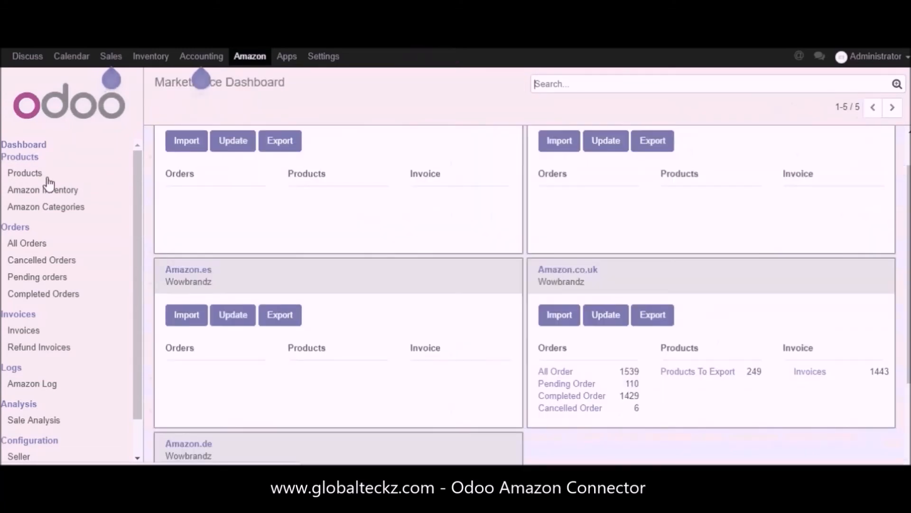
pyautogui.click(28, 243)
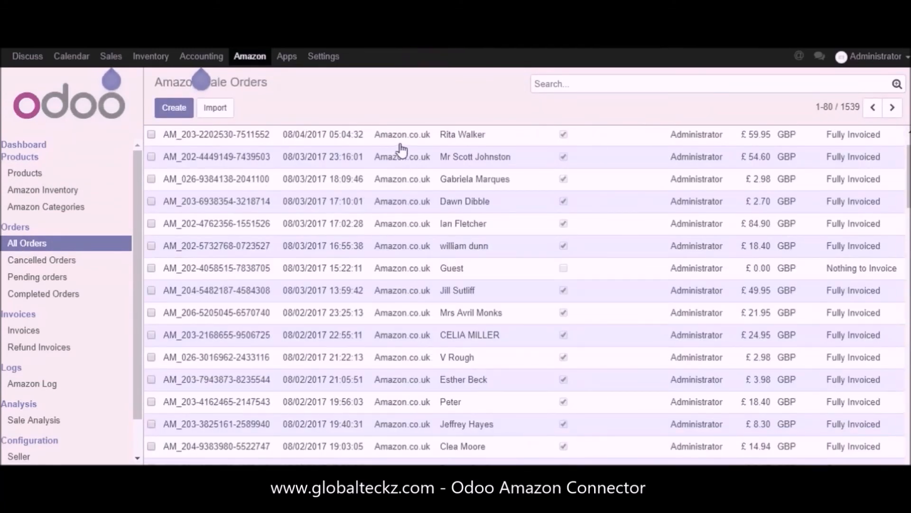
pyautogui.click(407, 140)
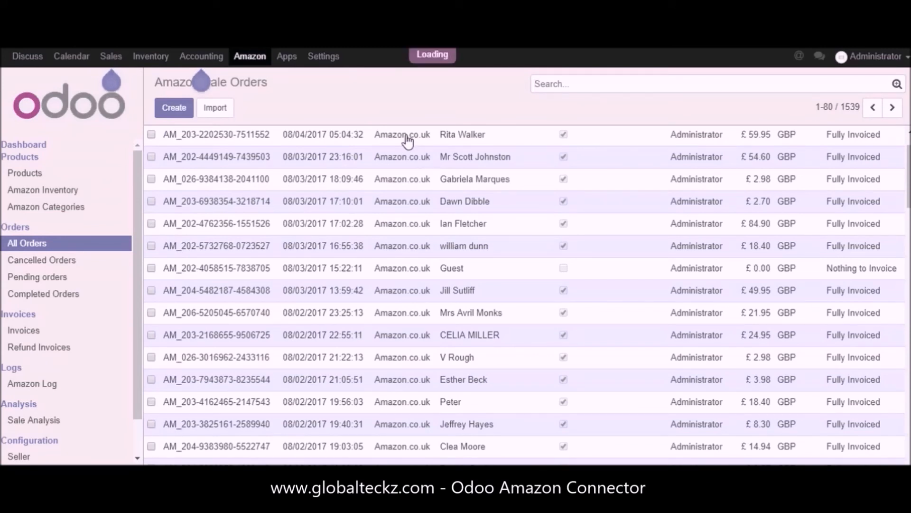
pyautogui.scroll(-1, 509, 311)
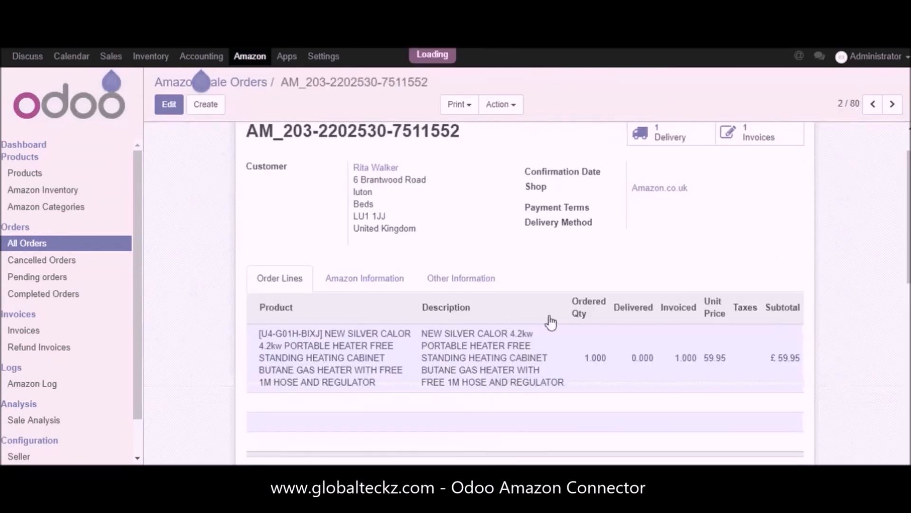
# Step: Examine the OrderStatus in the shipping details of the order's Amazon information
pyautogui.click(388, 281)
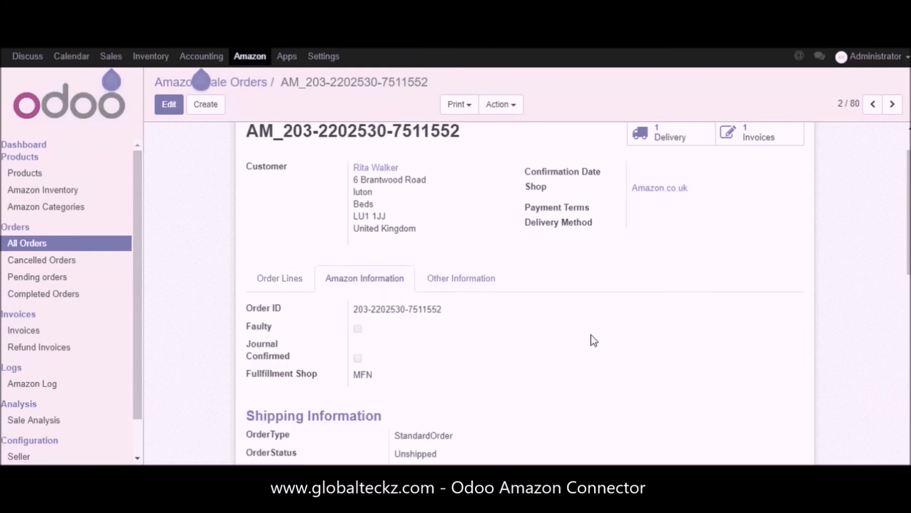
pyautogui.scroll(-3, 593, 341)
pyautogui.moveTo(392, 322); pyautogui.dragTo(251, 325)
pyautogui.click(458, 321)
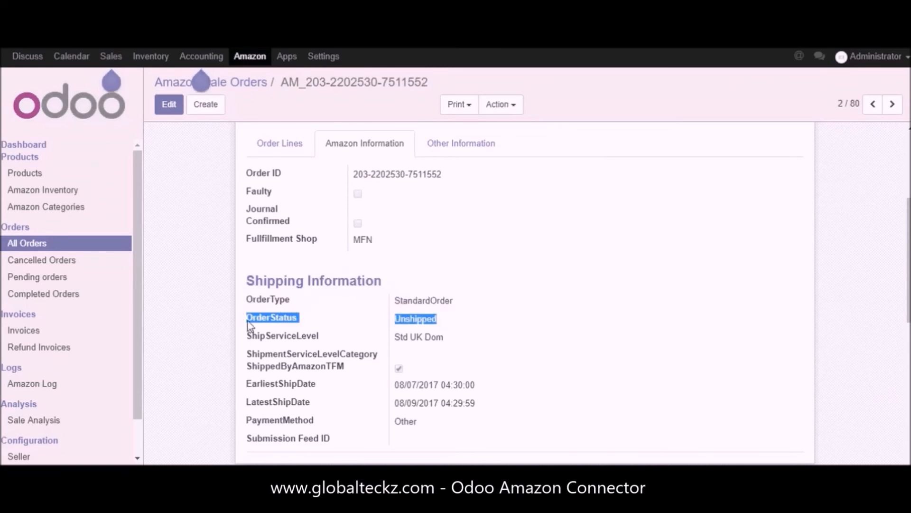
# Step: Open the order's delivery record and examine the Done stage in its status flow
pyautogui.scroll(3, 560, 330)
pyautogui.scroll(-3, 591, 338)
pyautogui.scroll(4, 631, 353)
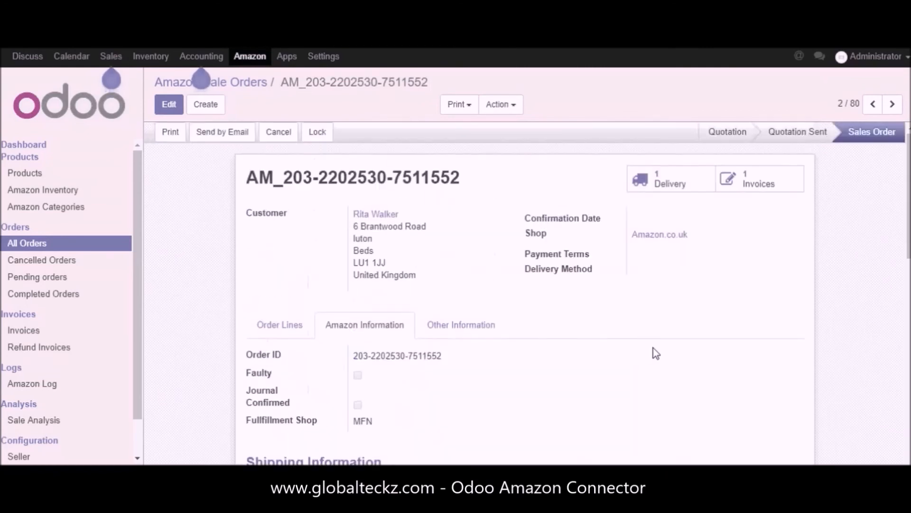
pyautogui.click(681, 189)
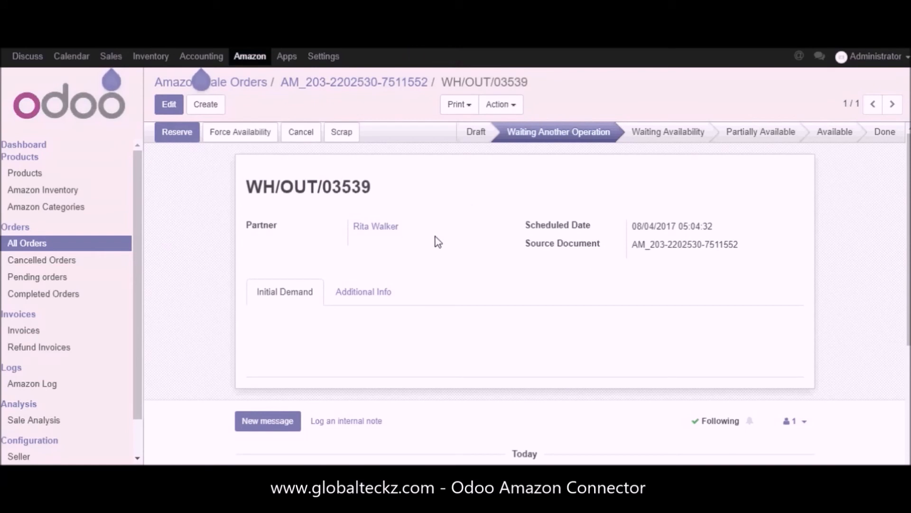
pyautogui.doubleClick(877, 132)
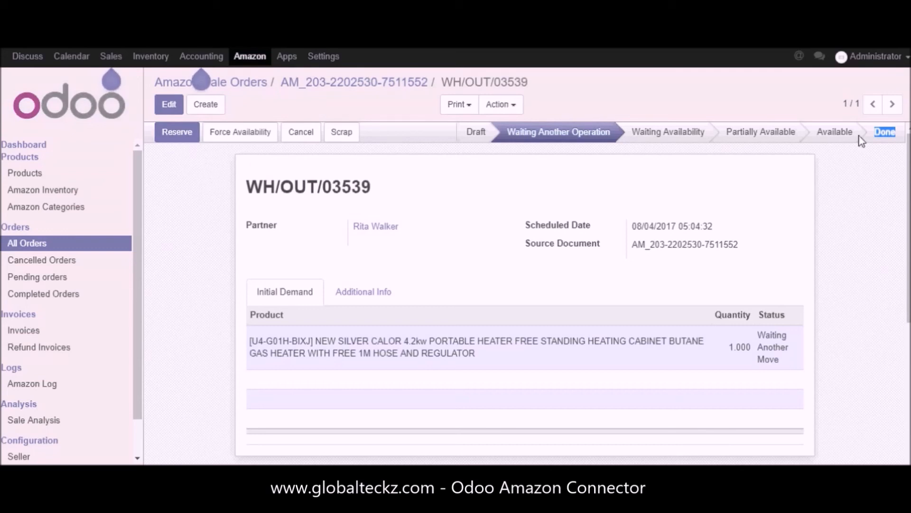
# Step: Check the actions available on the delivery record, return to its sales order and view that order's available actions
pyautogui.click(880, 137)
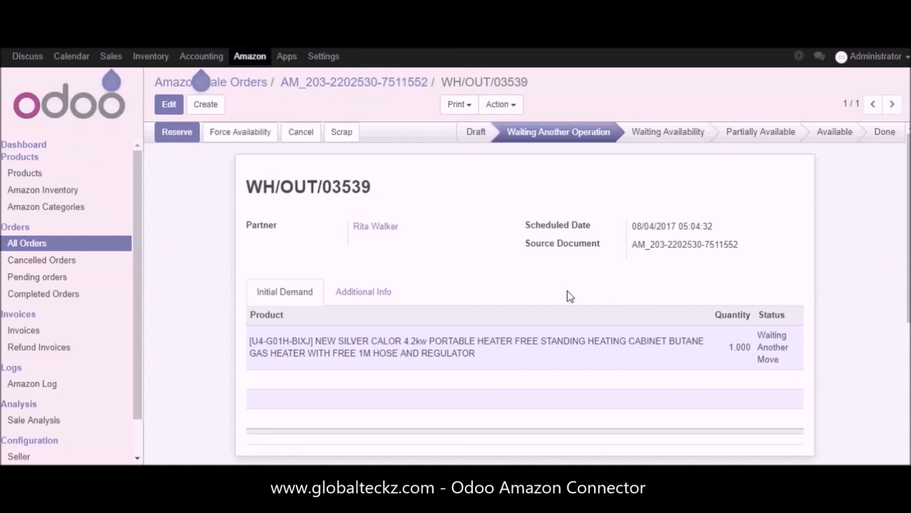
pyautogui.click(503, 105)
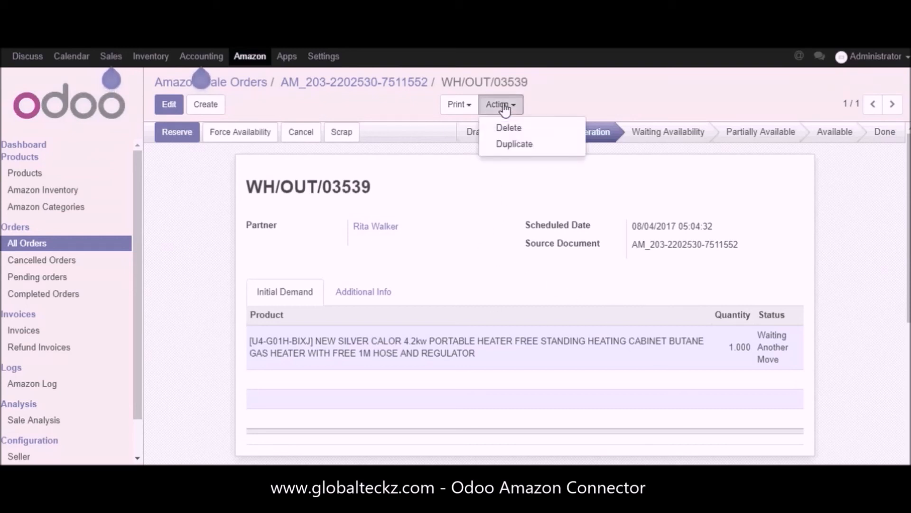
pyautogui.click(353, 86)
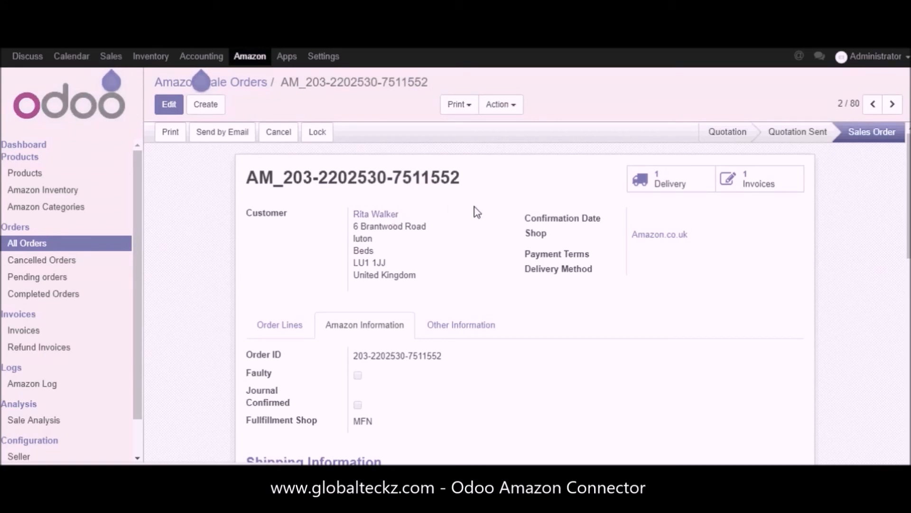
pyautogui.click(507, 108)
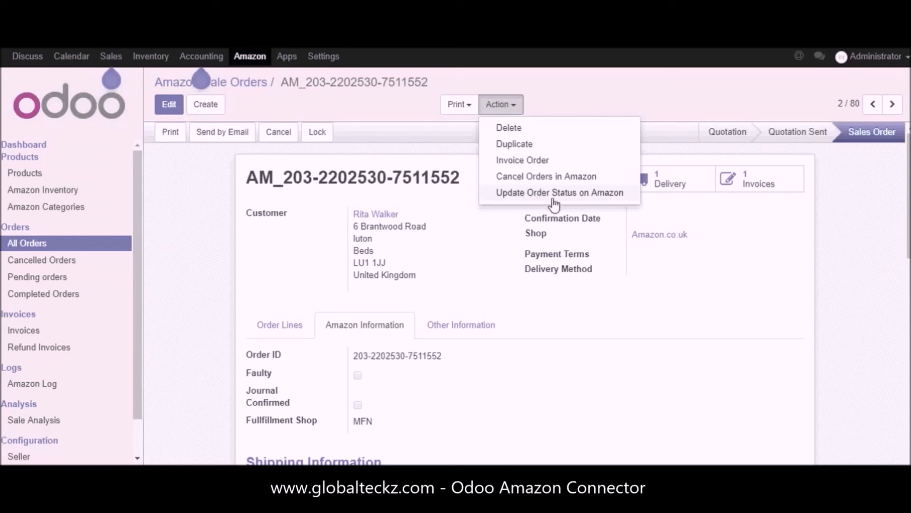
# Step: From the marketplace dashboard, open the Amazon.co.uk update operation, enable Update Order Status and cancel the operation
pyautogui.click(35, 148)
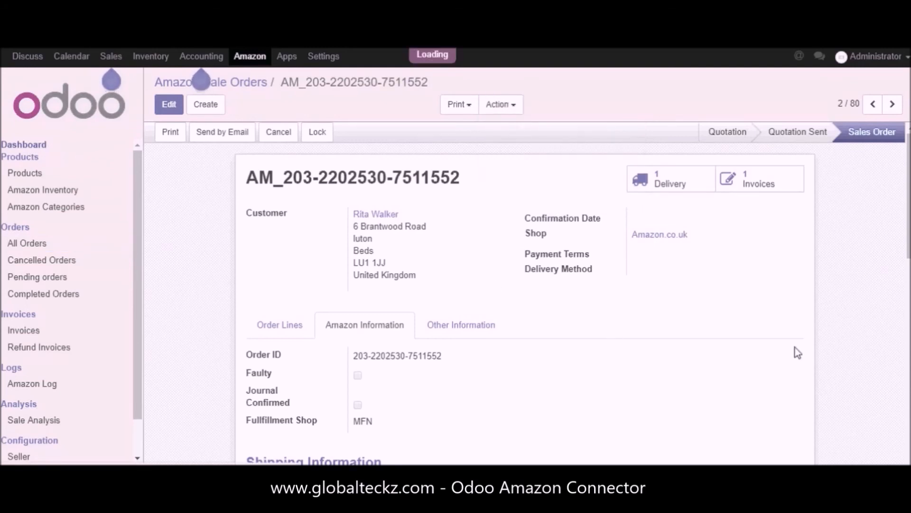
pyautogui.click(606, 362)
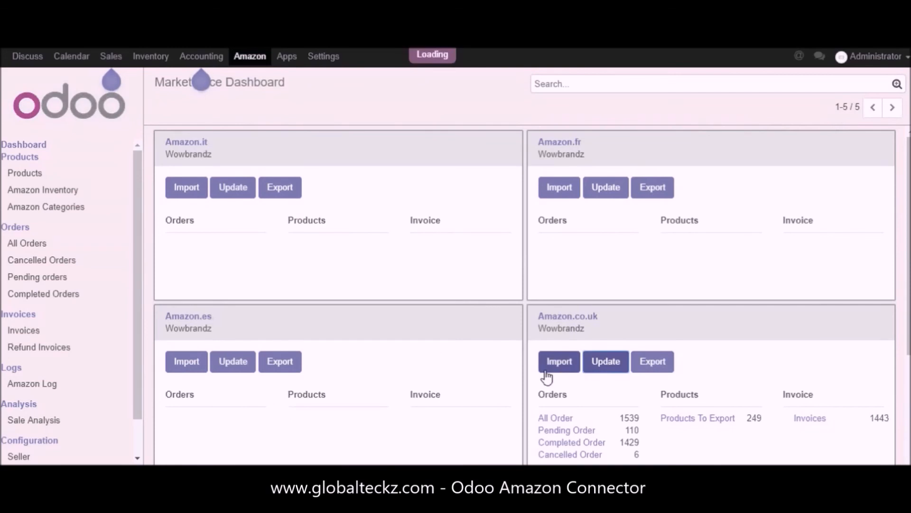
pyautogui.click(248, 276)
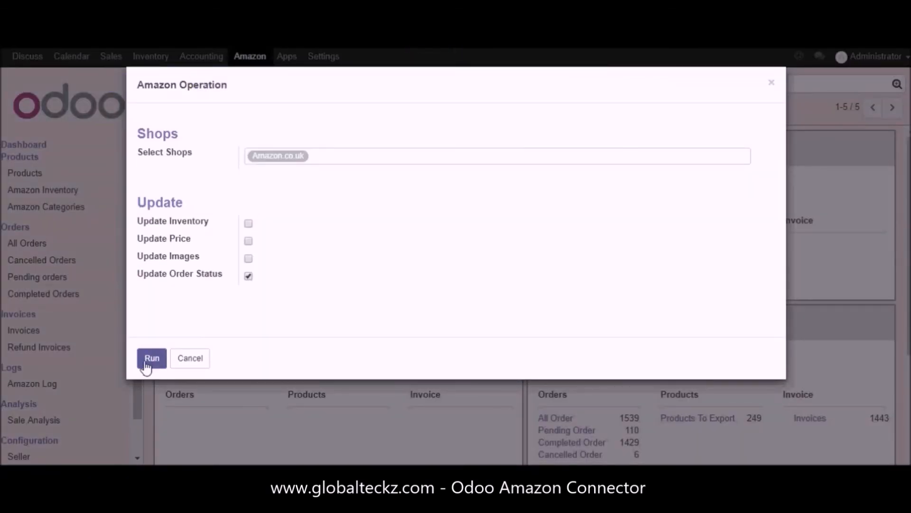
pyautogui.click(195, 363)
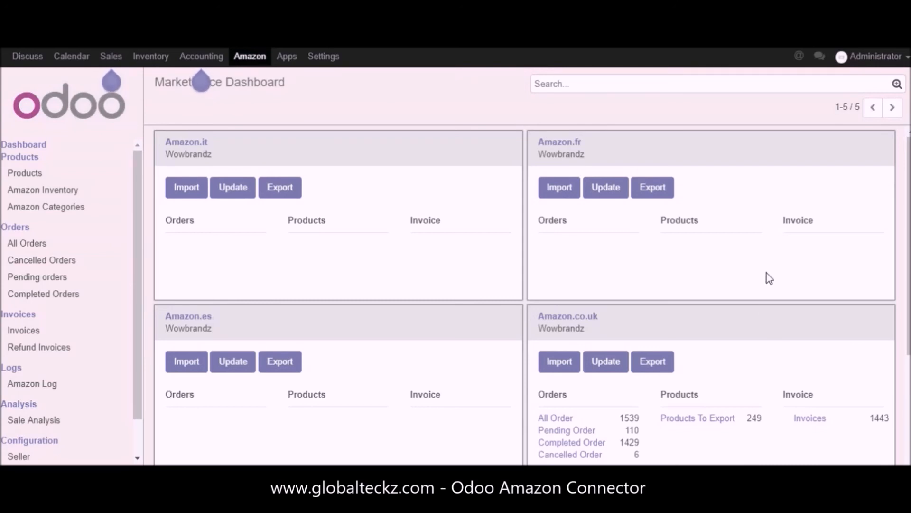
# Step: Open the pending Amazon orders, select all listed orders and view the bulk actions for cancelling or updating them on Amazon
pyautogui.click(23, 243)
pyautogui.click(35, 280)
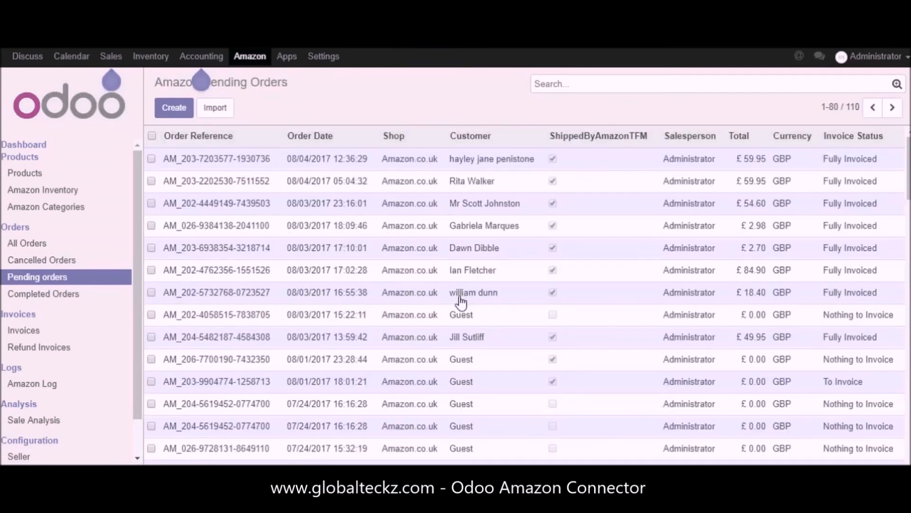
pyautogui.click(152, 136)
pyautogui.click(514, 110)
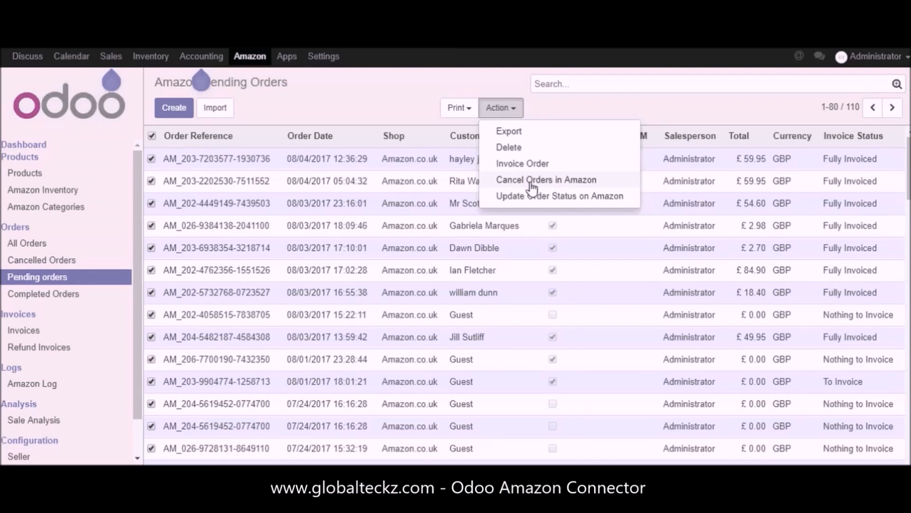
pyautogui.click(374, 85)
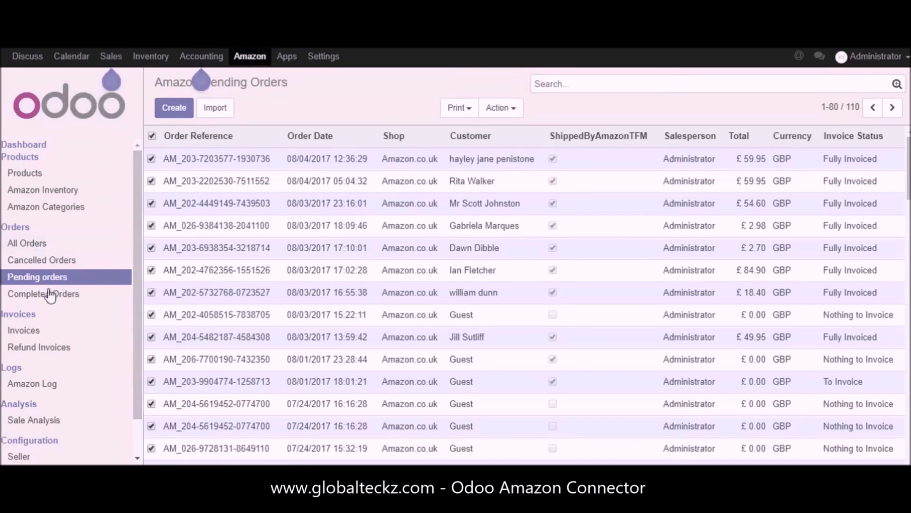
# Step: View the cancelled orders list, and select all listed completed orders to view their available bulk actions
pyautogui.click(50, 265)
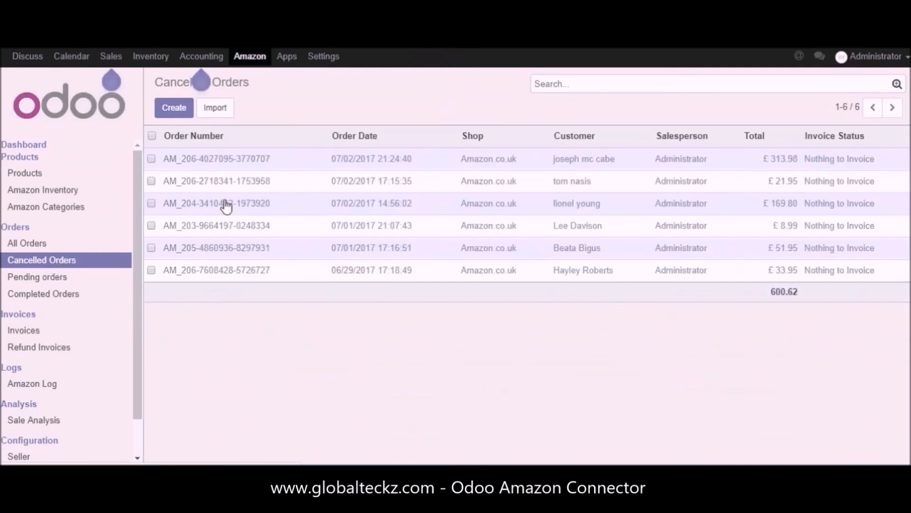
pyautogui.click(56, 294)
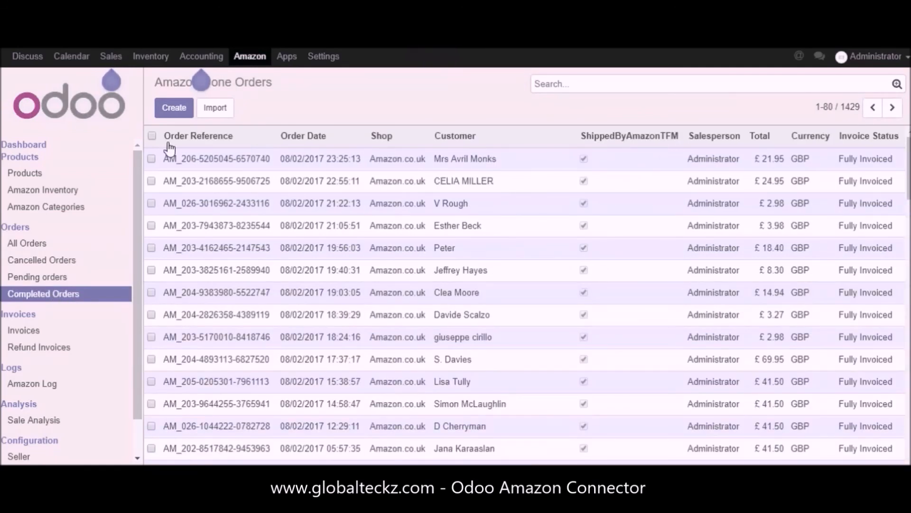
pyautogui.click(152, 137)
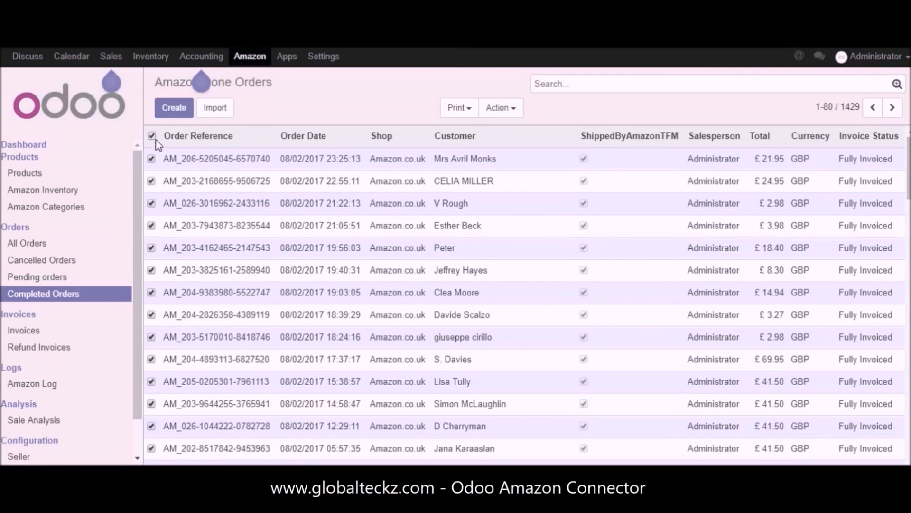
pyautogui.click(512, 112)
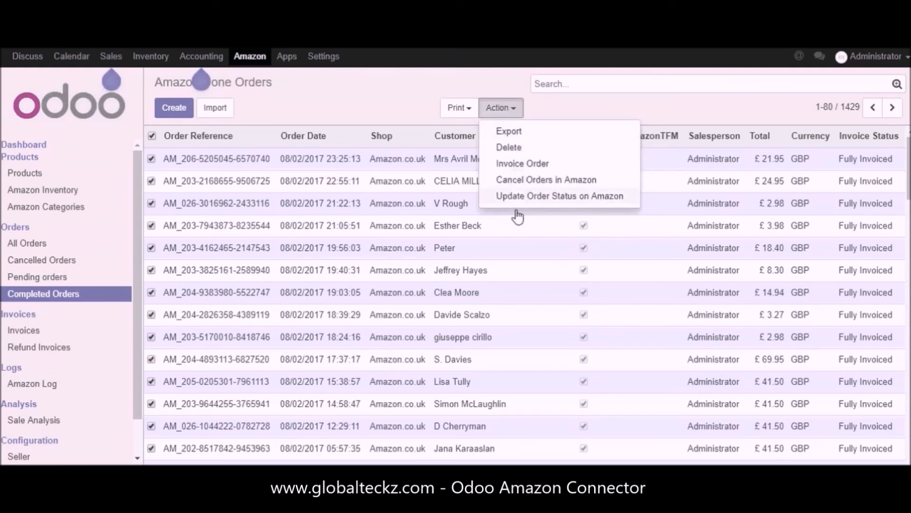
pyautogui.click(405, 116)
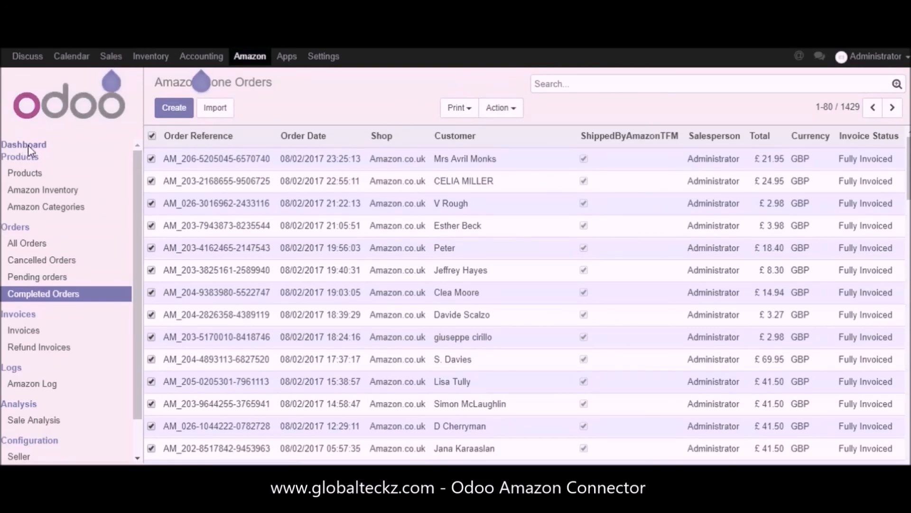
# Step: Return to the marketplace dashboard and open the export operation for Amazon.co.uk
pyautogui.click(28, 145)
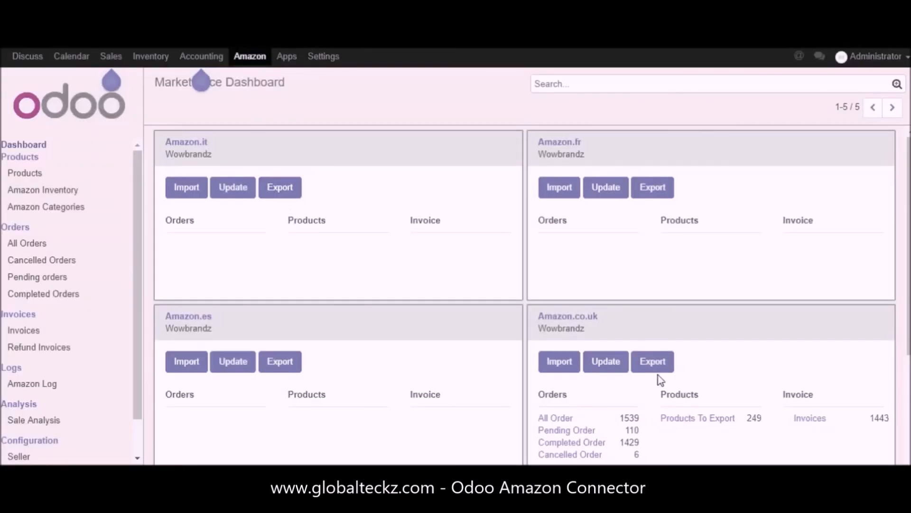
pyautogui.click(651, 368)
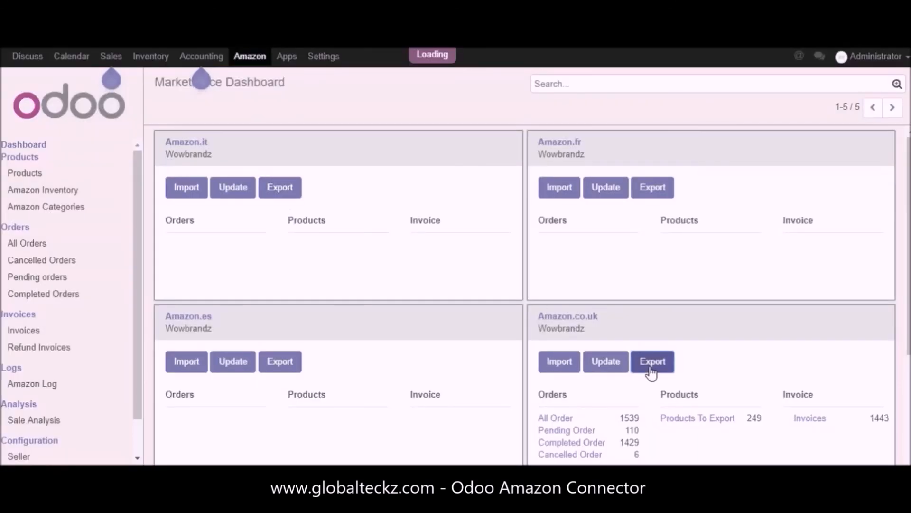